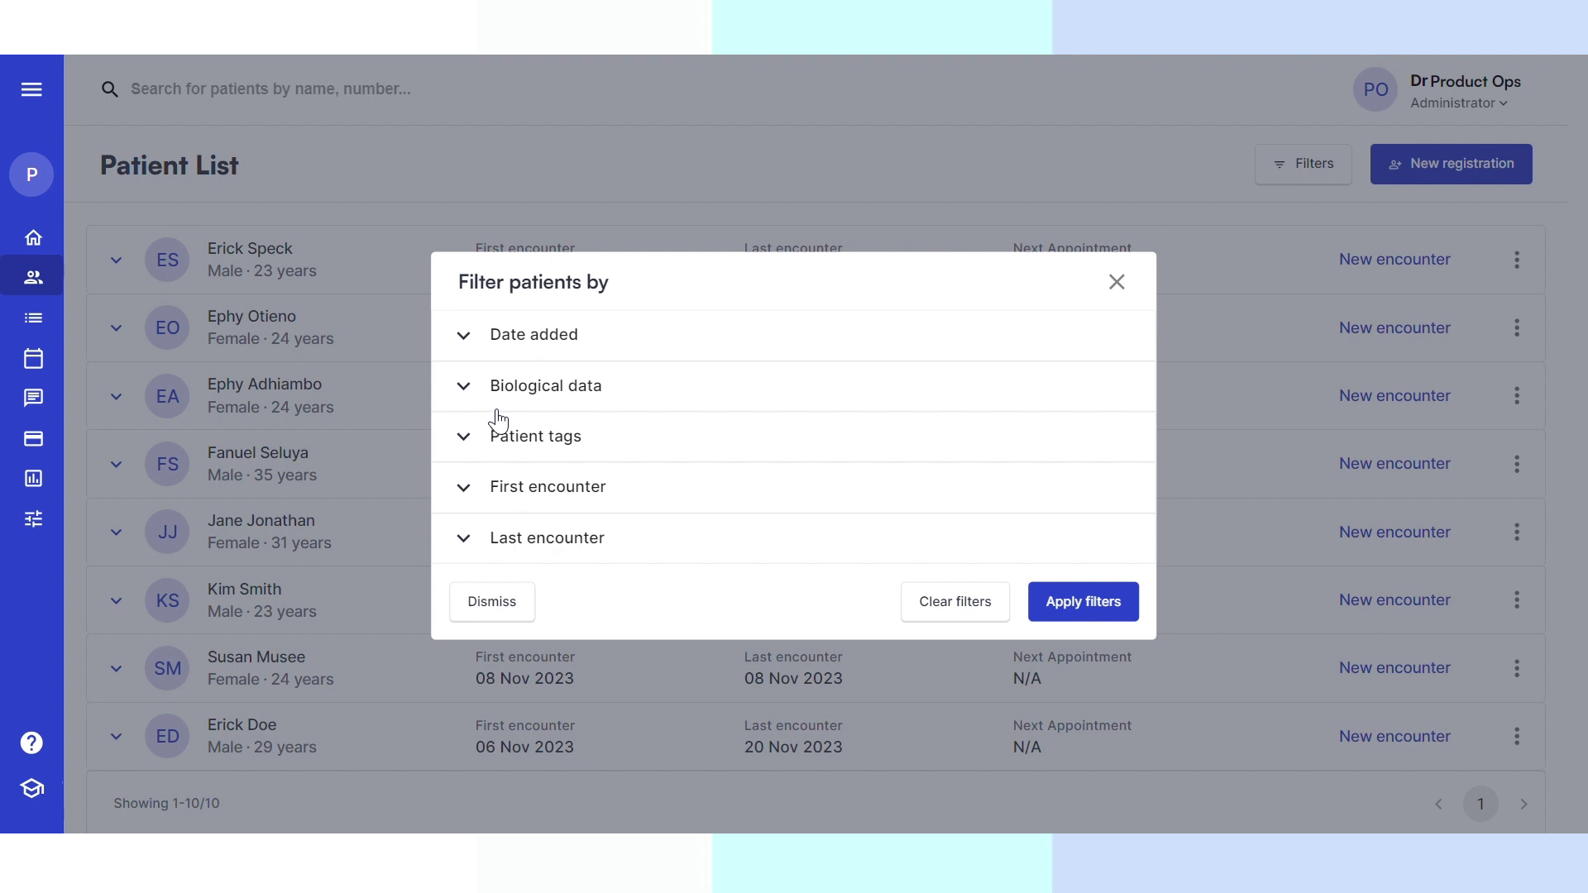
# - Set the gender under the patient filter's biological data to Female
pyautogui.click(521, 394)
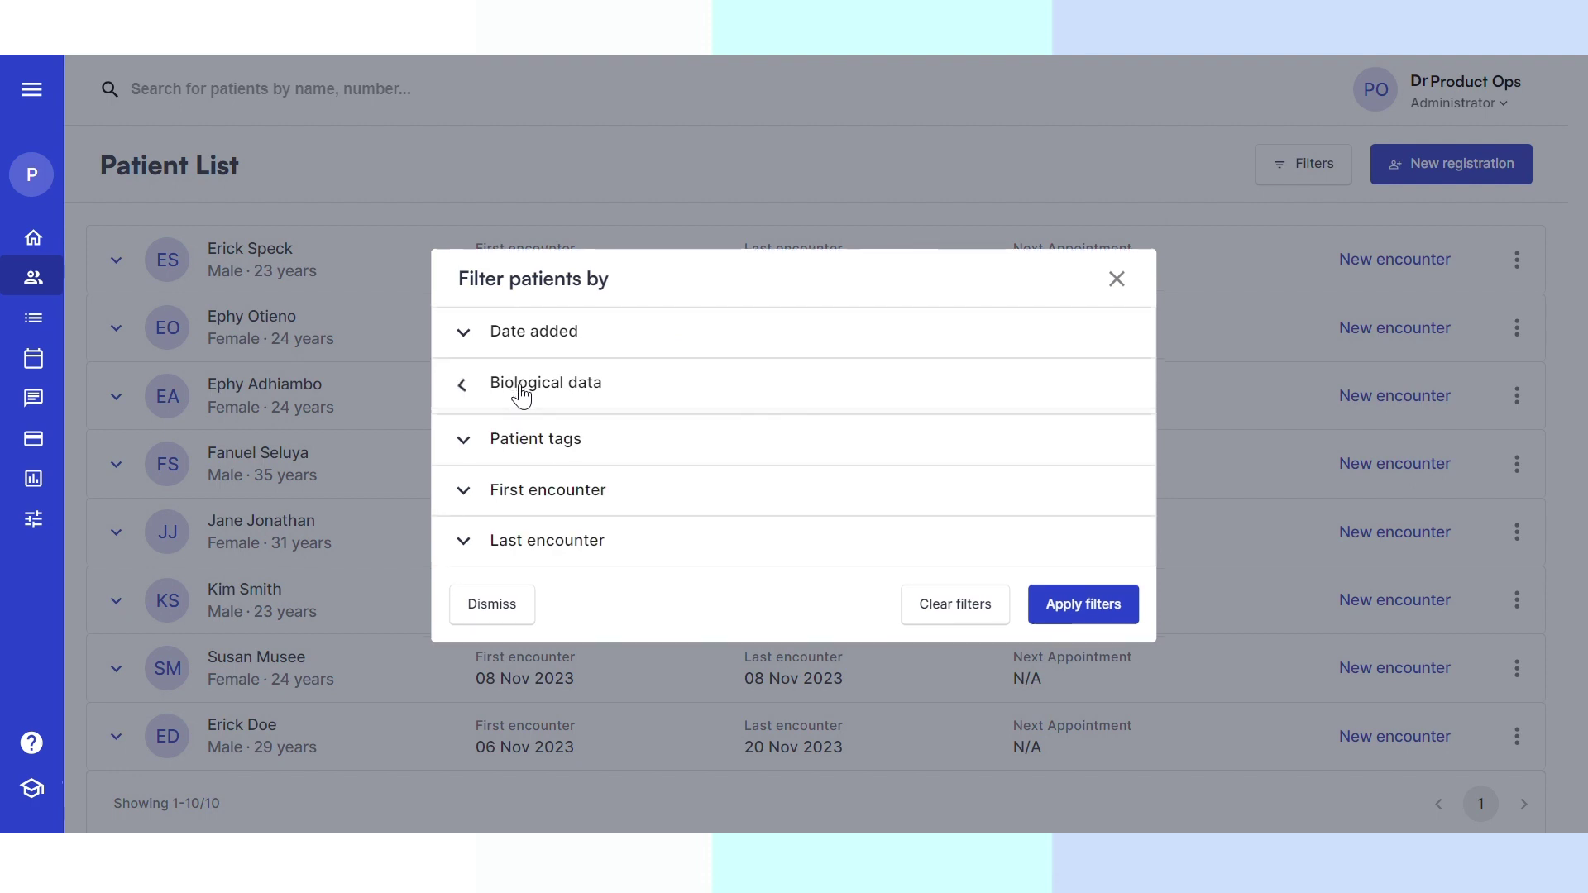
pyautogui.click(655, 439)
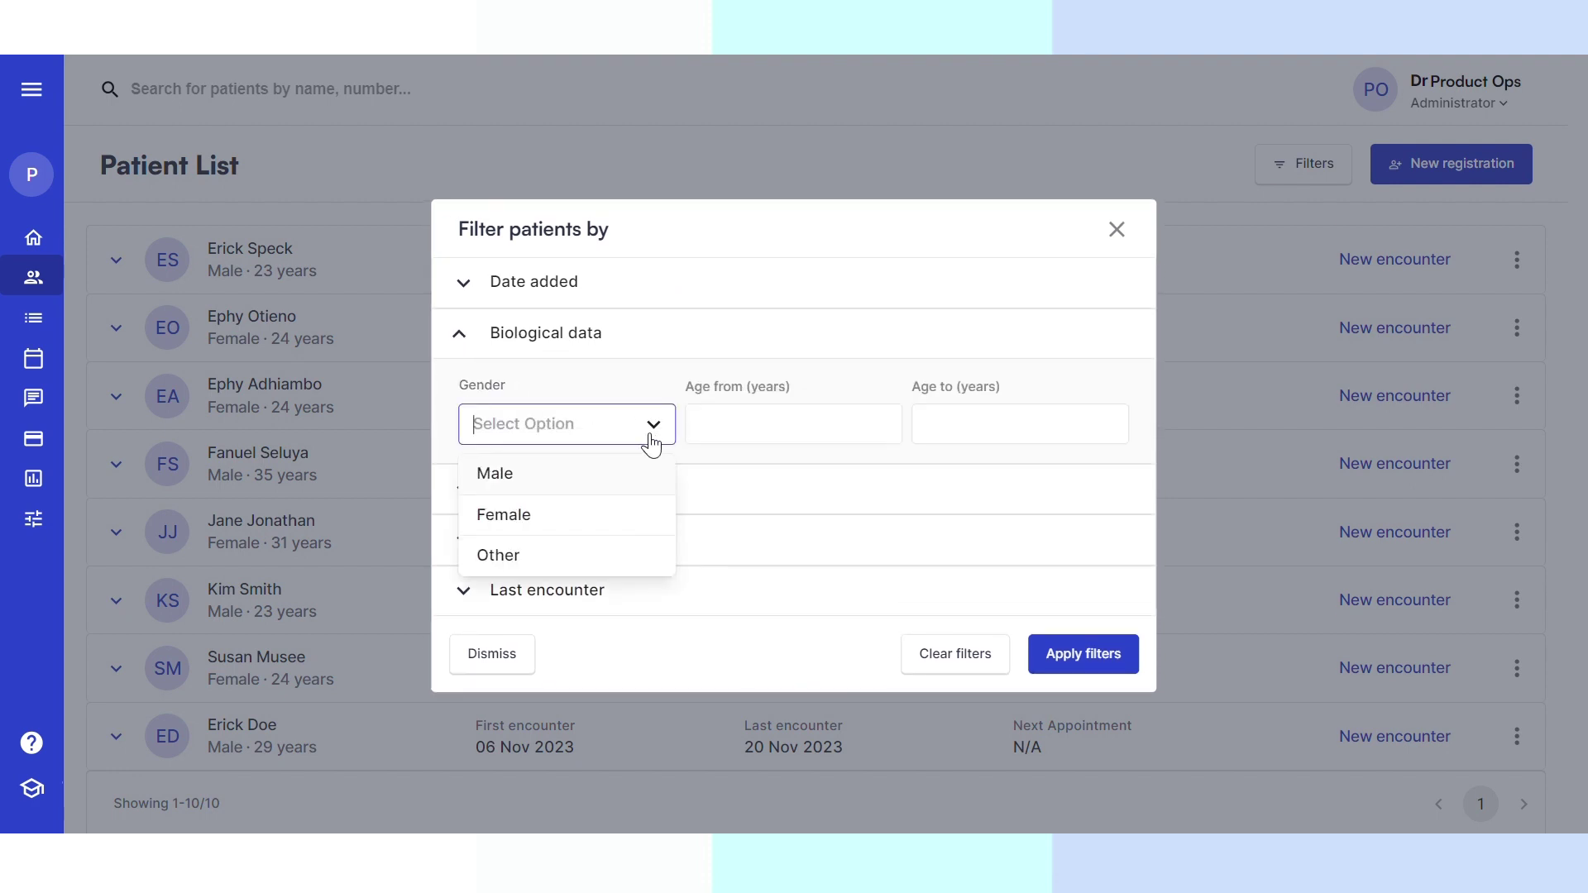
pyautogui.click(506, 516)
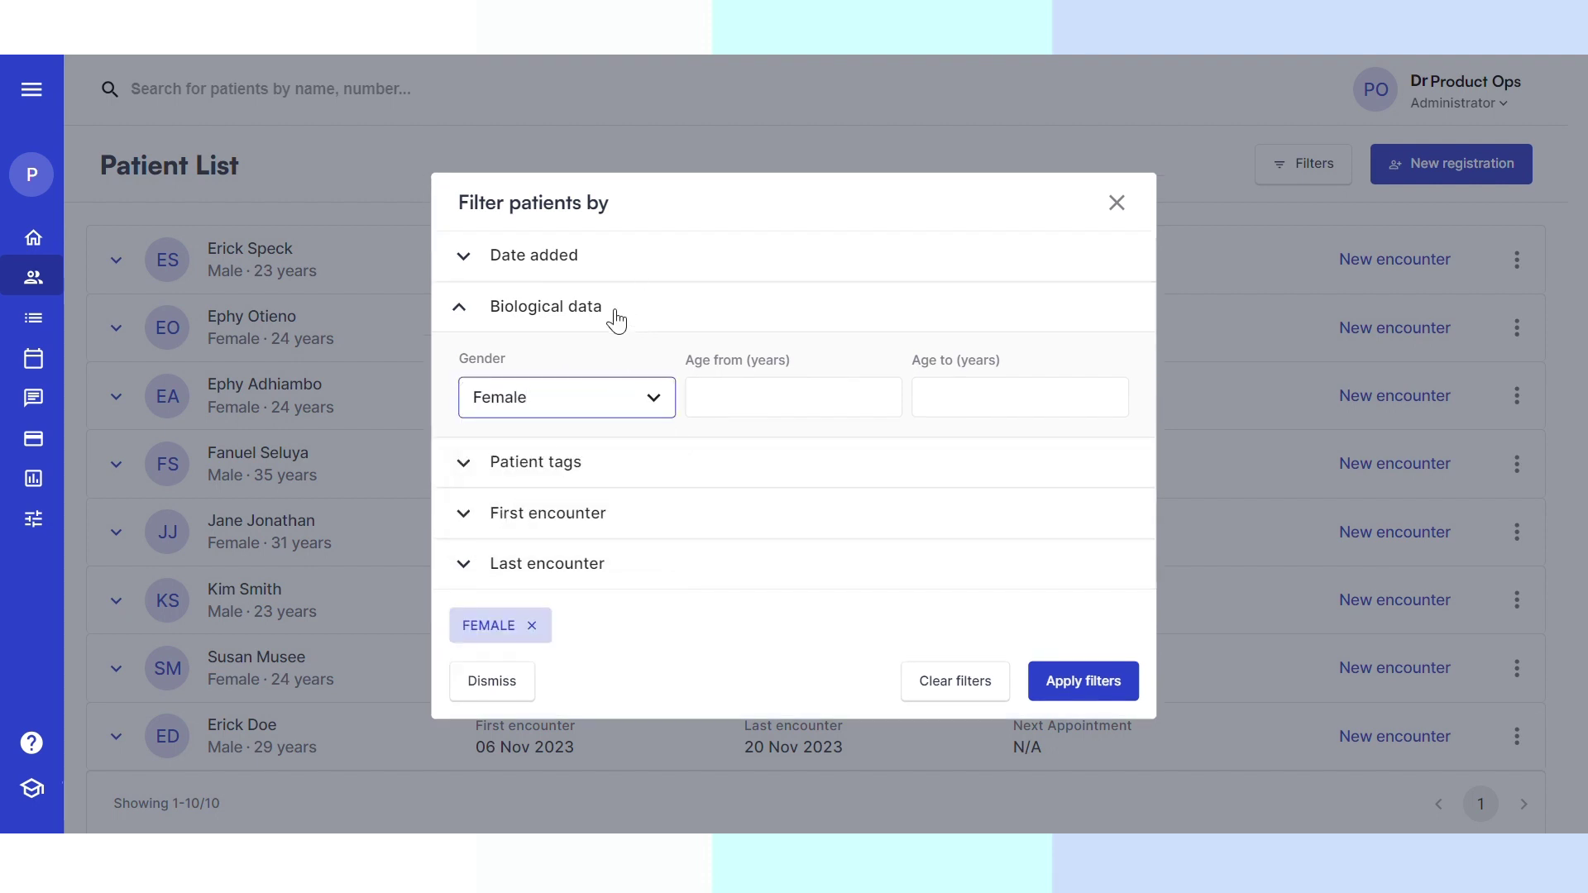
# - Set the start date of the patient list's date-added filter to 01/10/2023
pyautogui.click(550, 256)
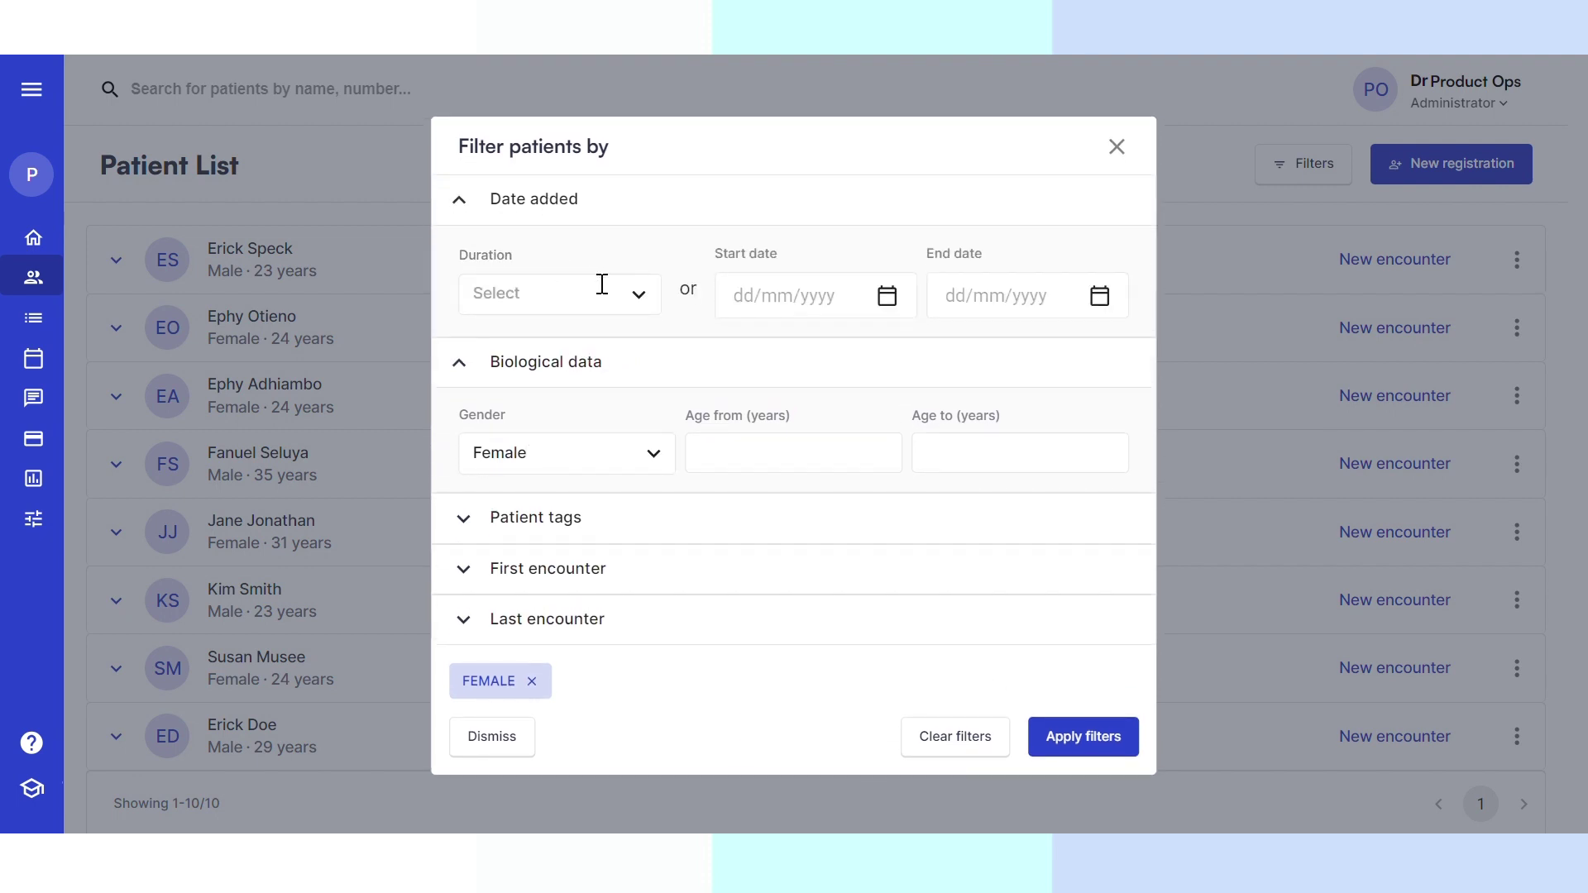
pyautogui.click(778, 295)
pyautogui.click(827, 419)
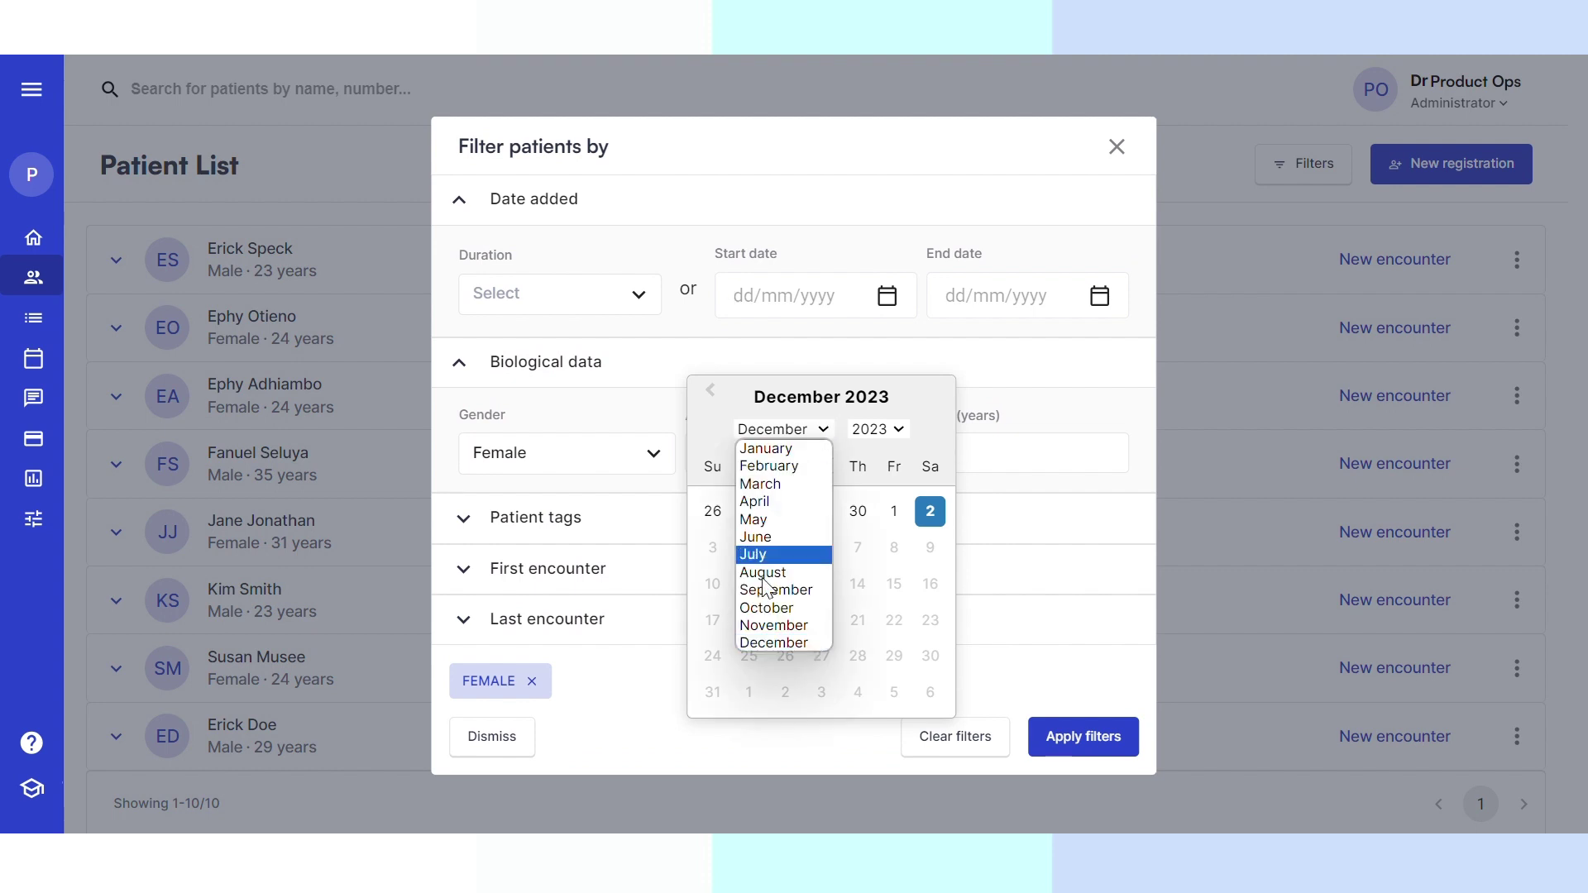
pyautogui.click(760, 616)
pyautogui.click(712, 511)
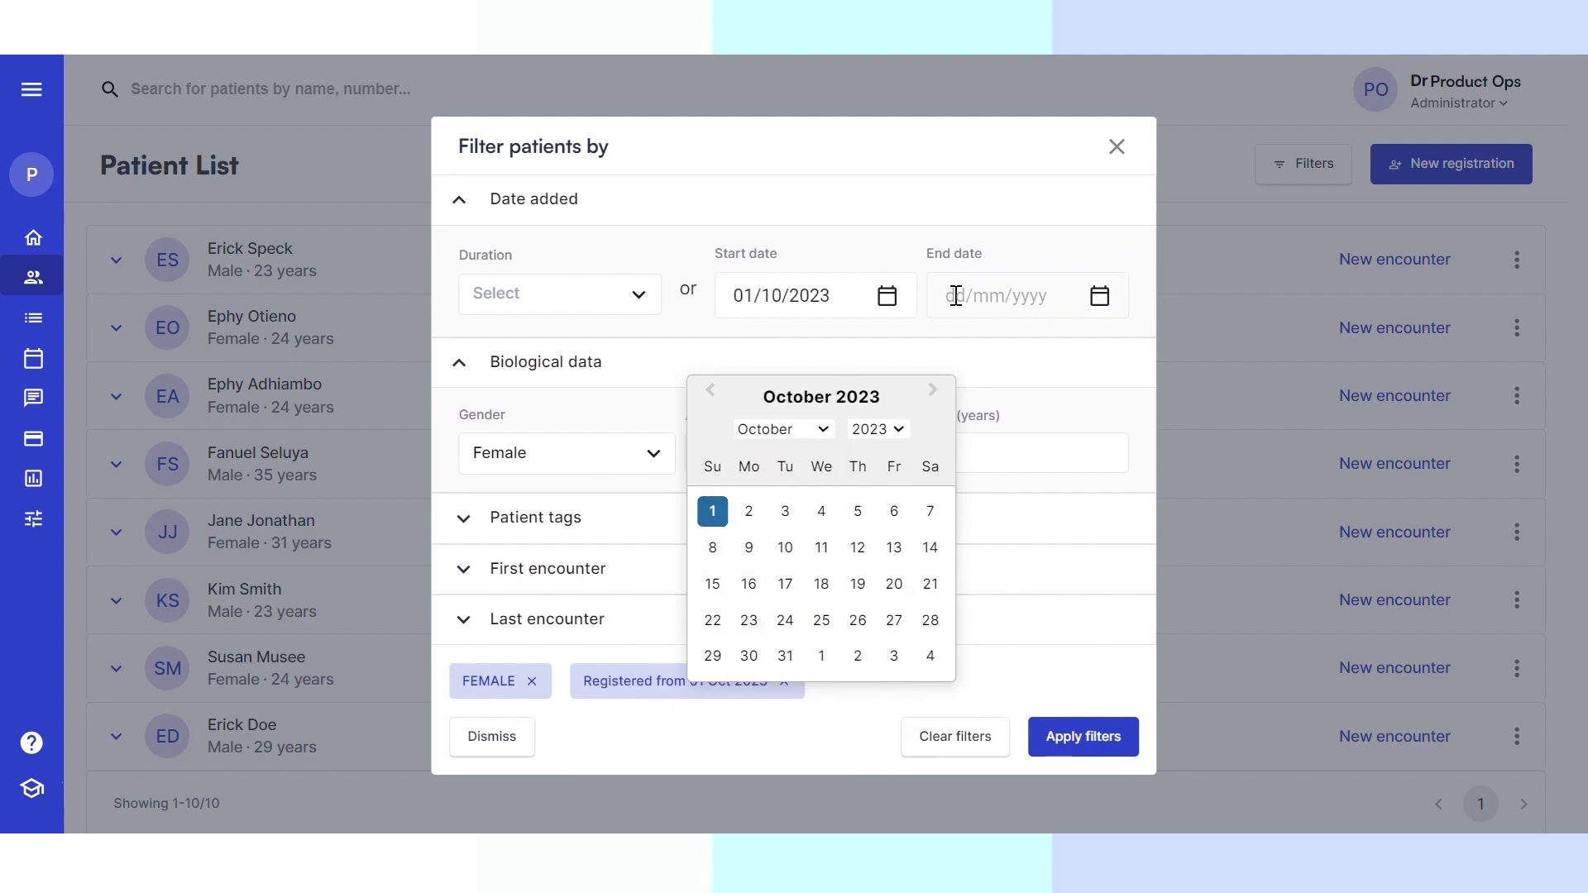
# - Set the date-added filter's end date to 31/10/2023 and apply the patient filters
pyautogui.click(964, 295)
pyautogui.click(984, 429)
pyautogui.click(984, 622)
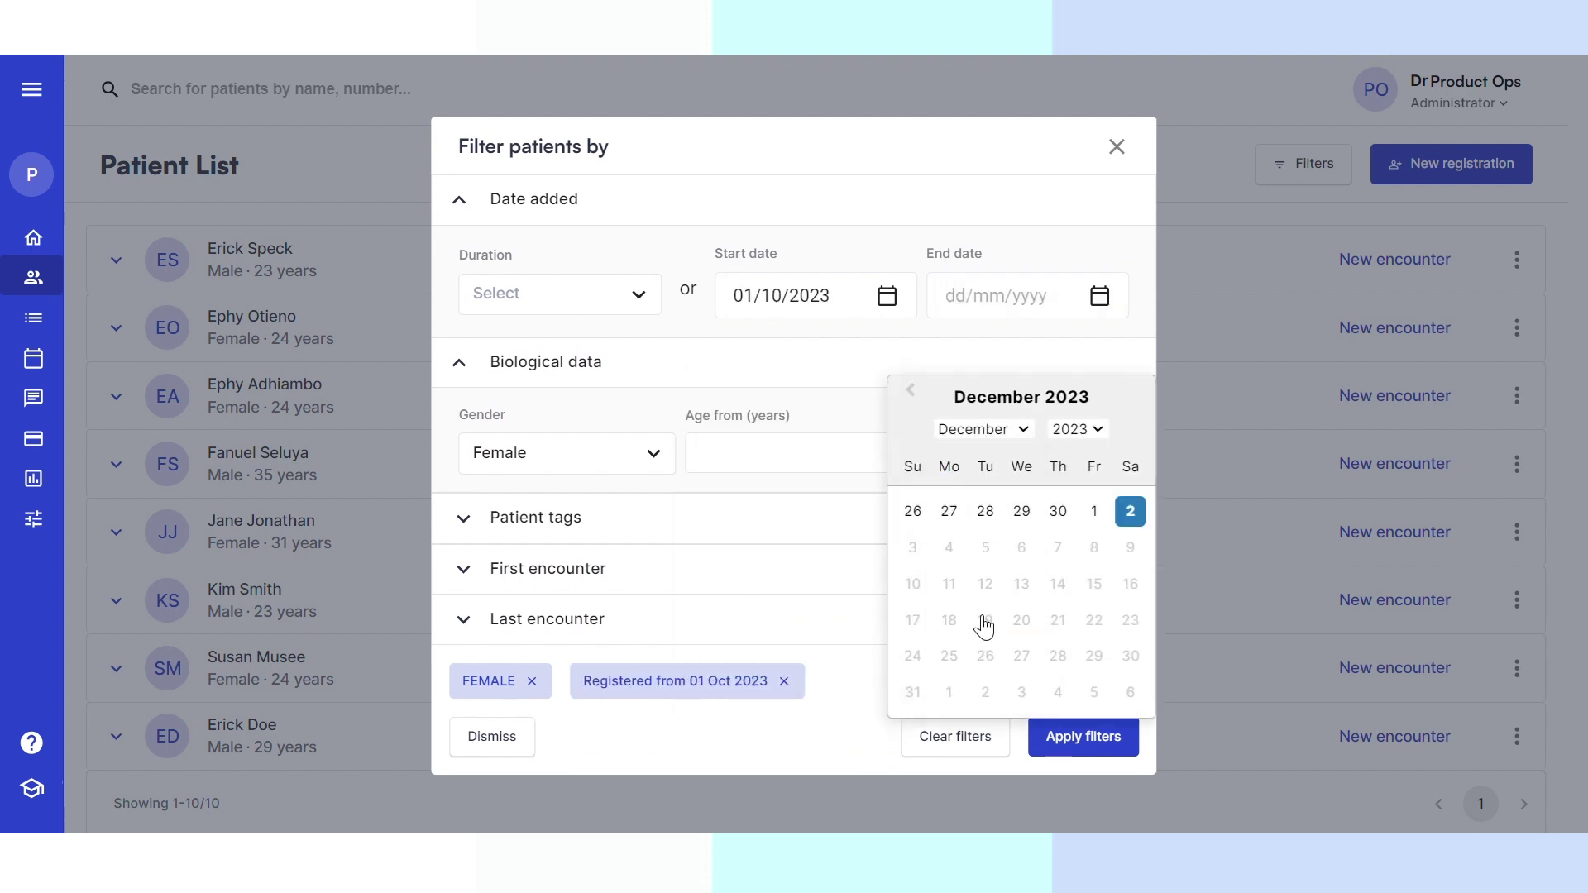
pyautogui.click(985, 656)
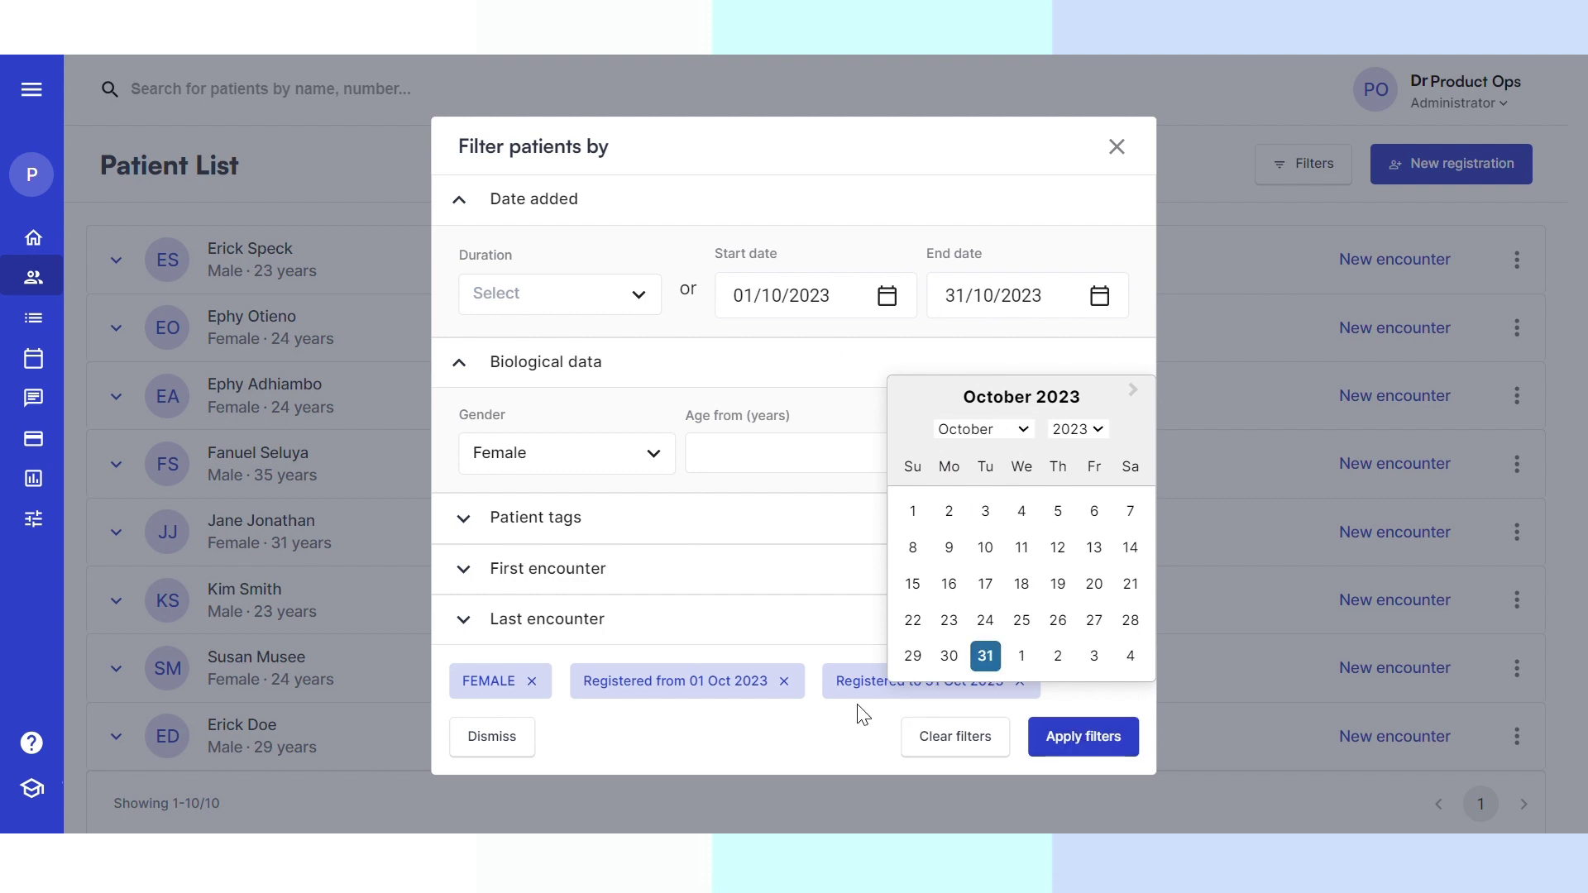
pyautogui.click(864, 713)
pyautogui.click(1074, 734)
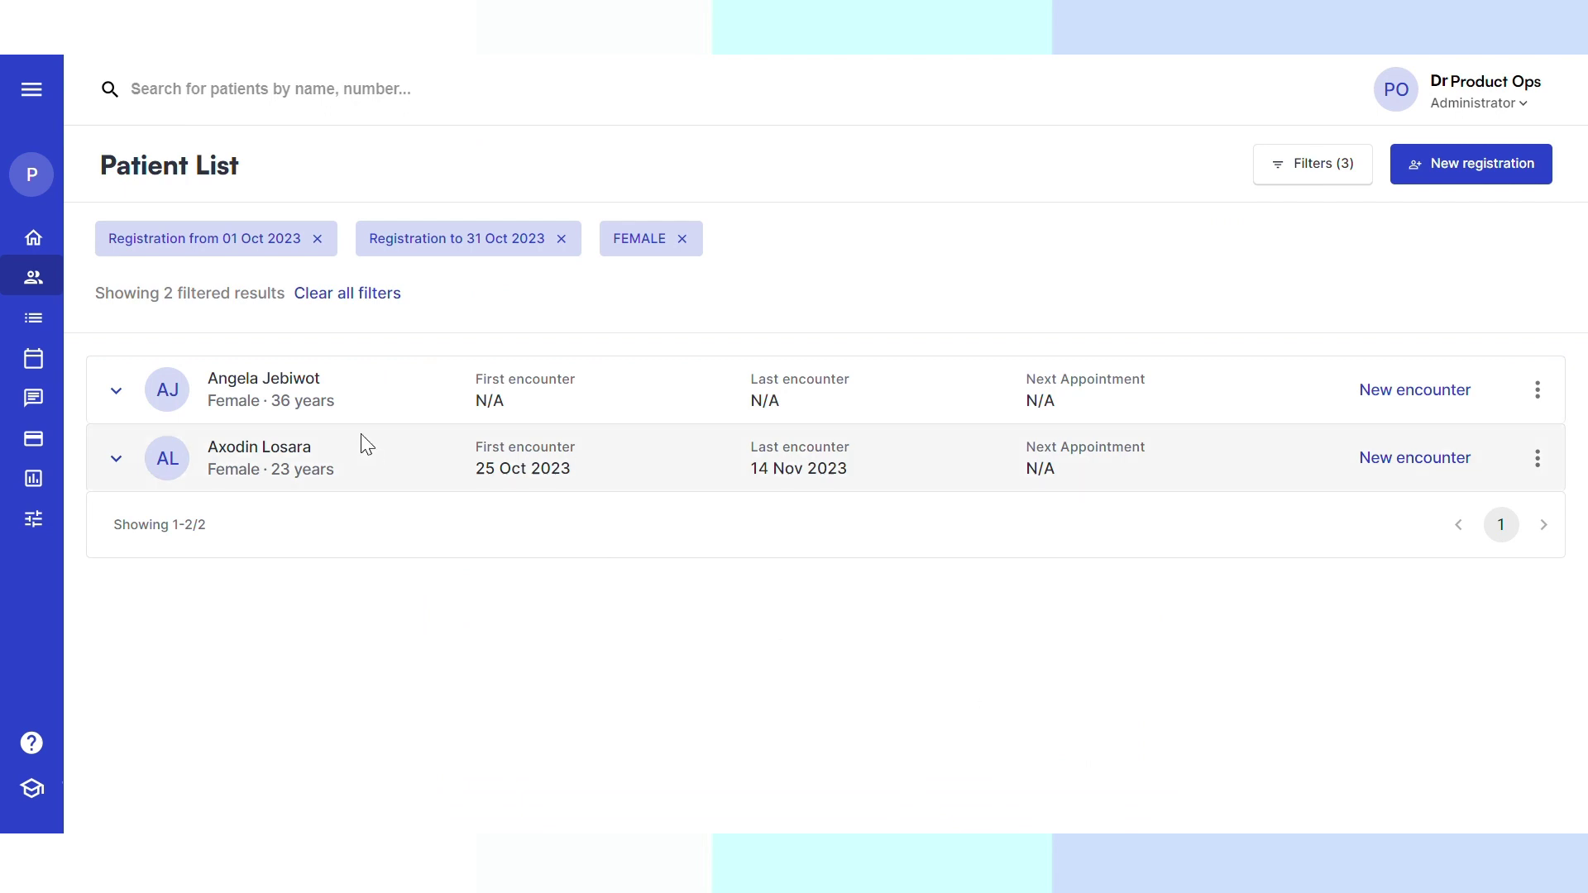
# - Examine the registration details of the filtered patients
pyautogui.click(319, 382)
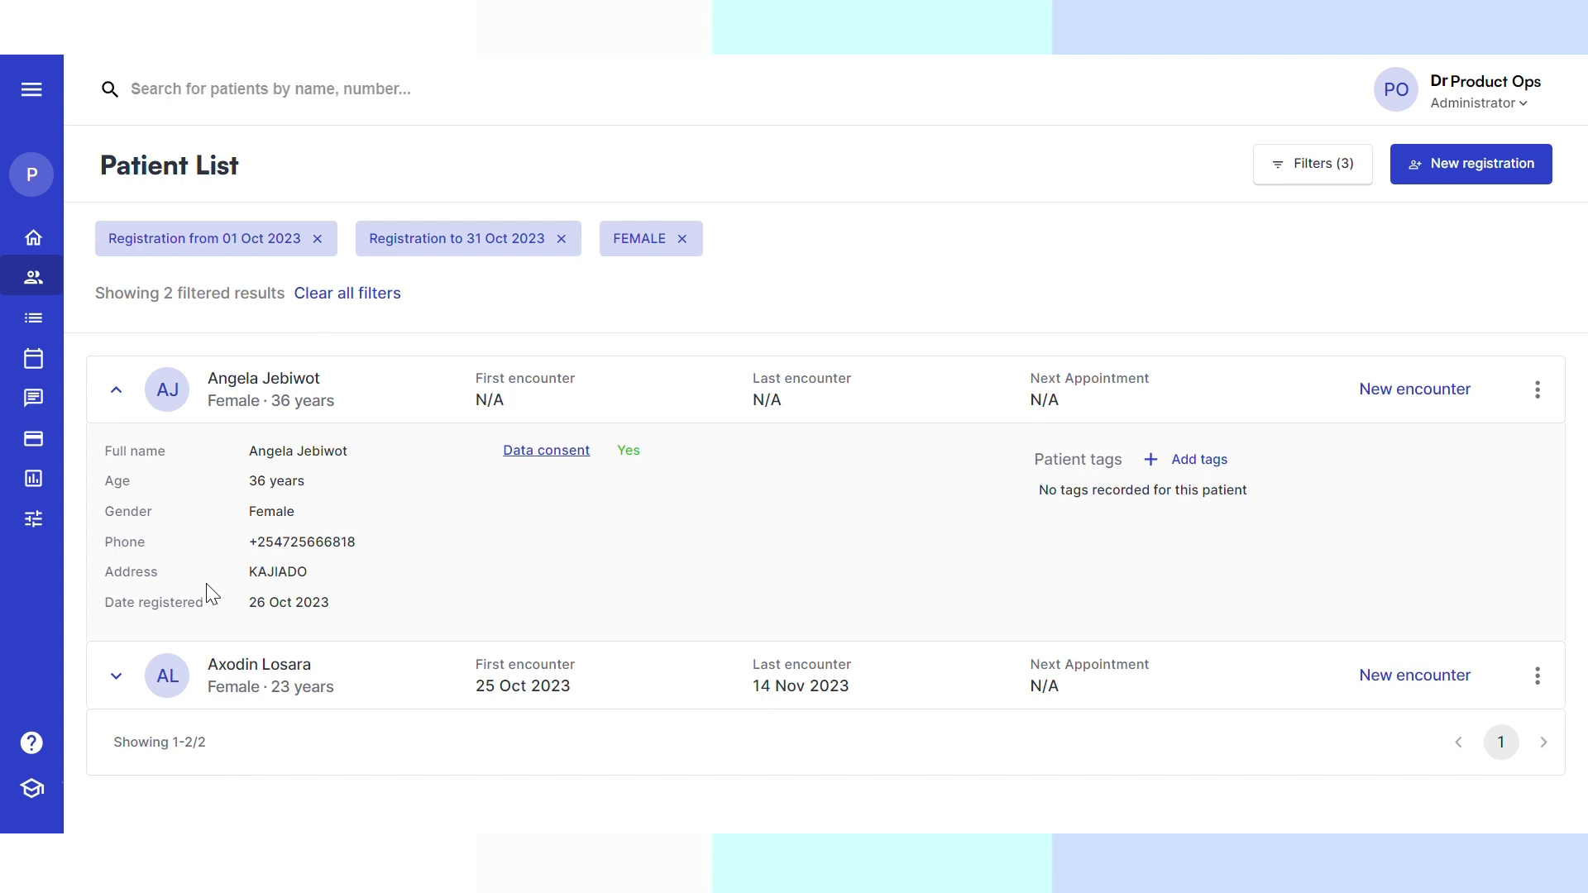
pyautogui.click(398, 676)
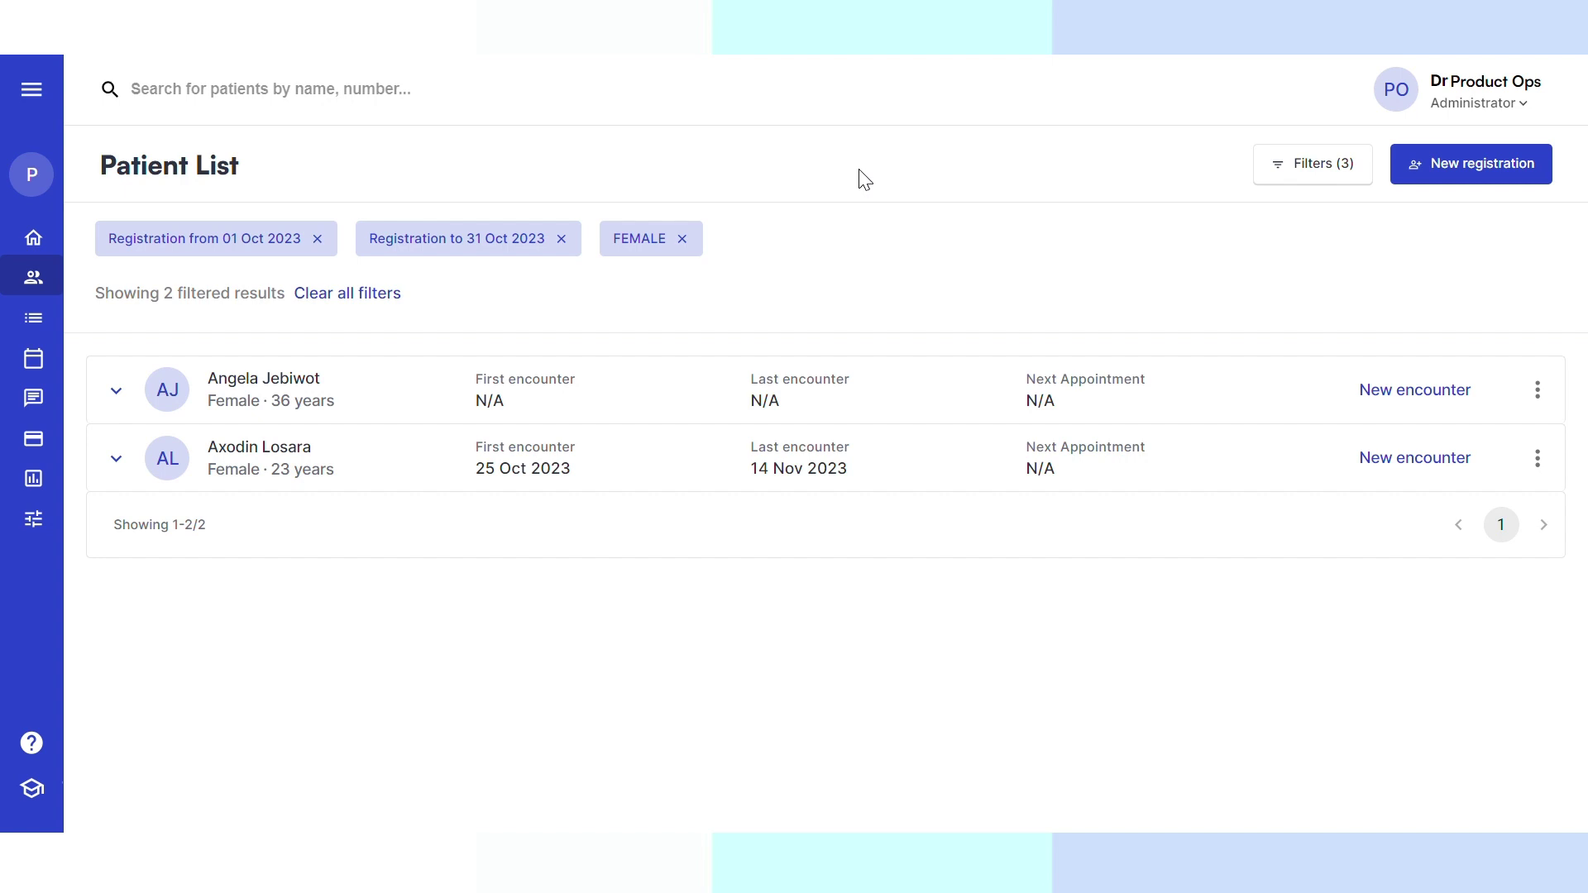
# - In the Encounter List's filters, set the assigned doctor to the signed-in doctor
pyautogui.click(33, 321)
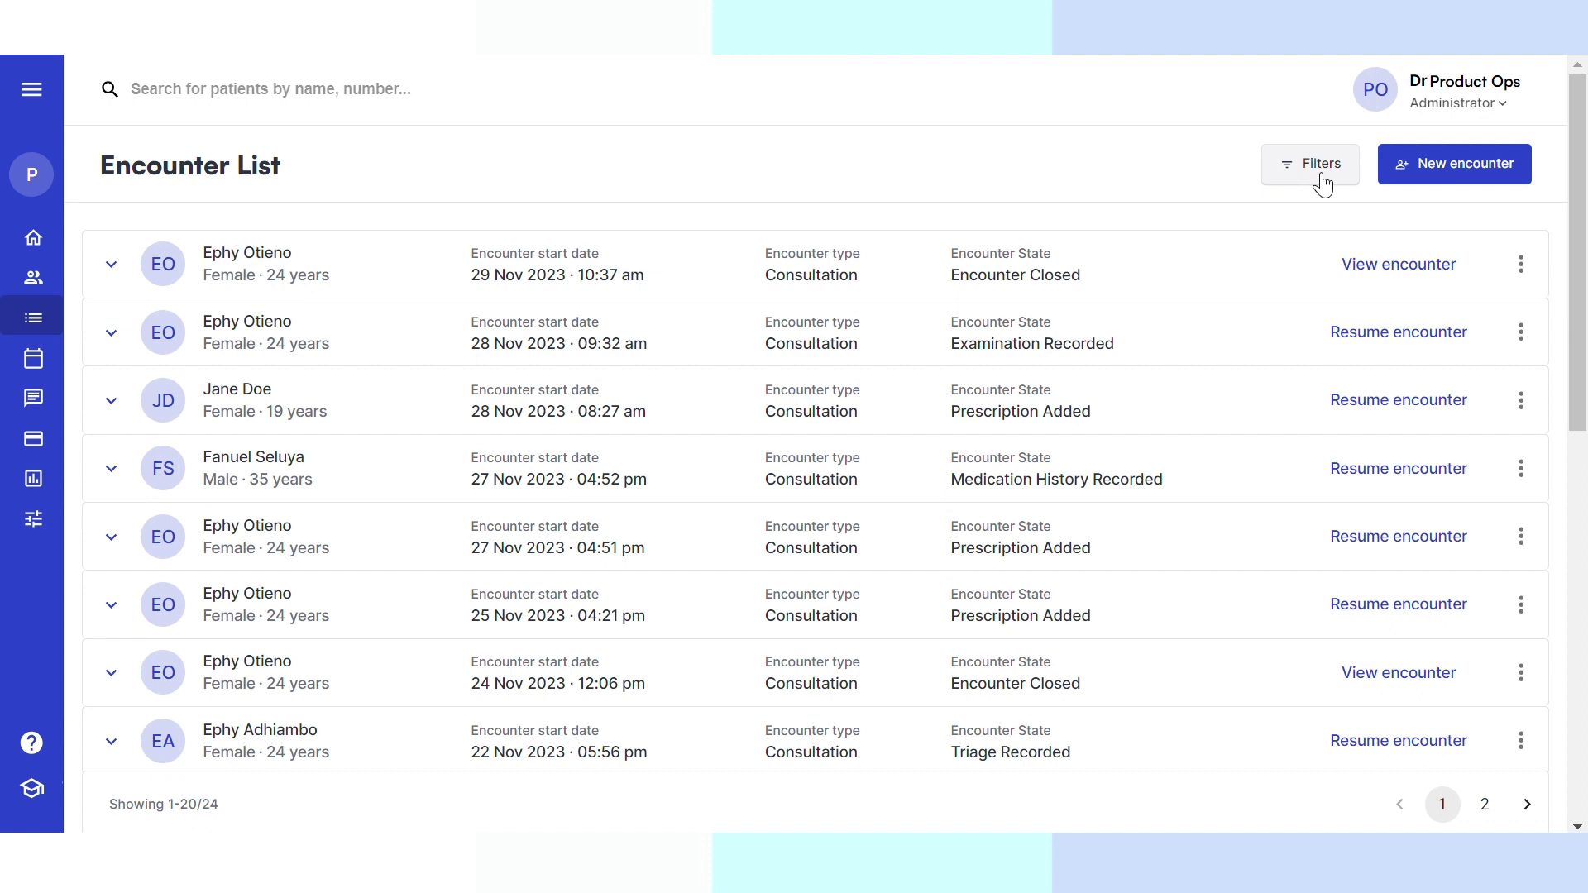
pyautogui.click(1322, 177)
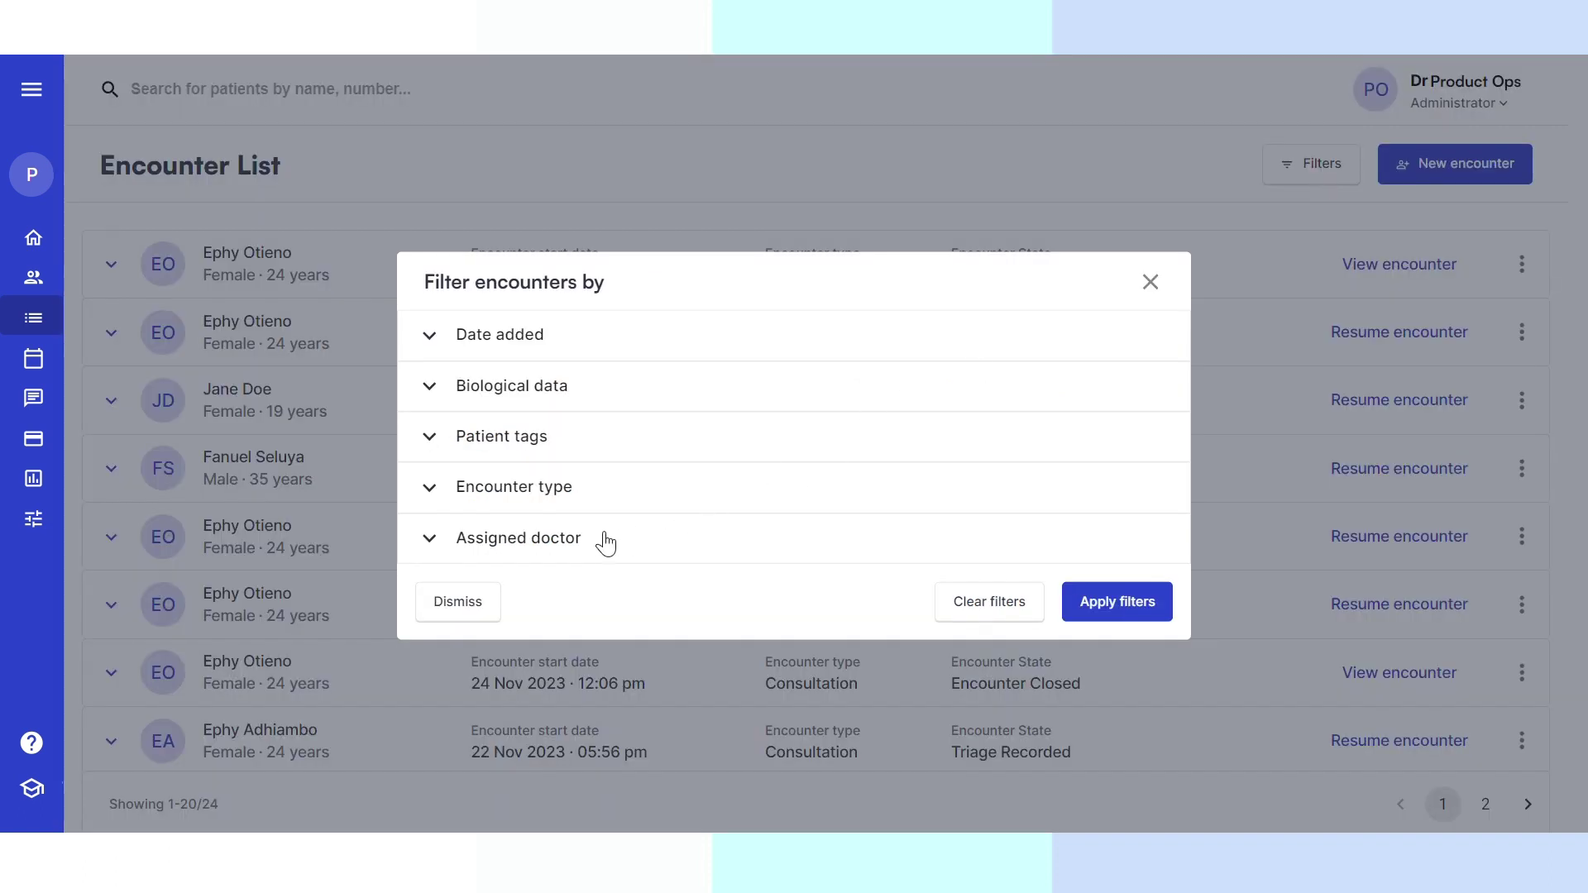
pyautogui.click(575, 546)
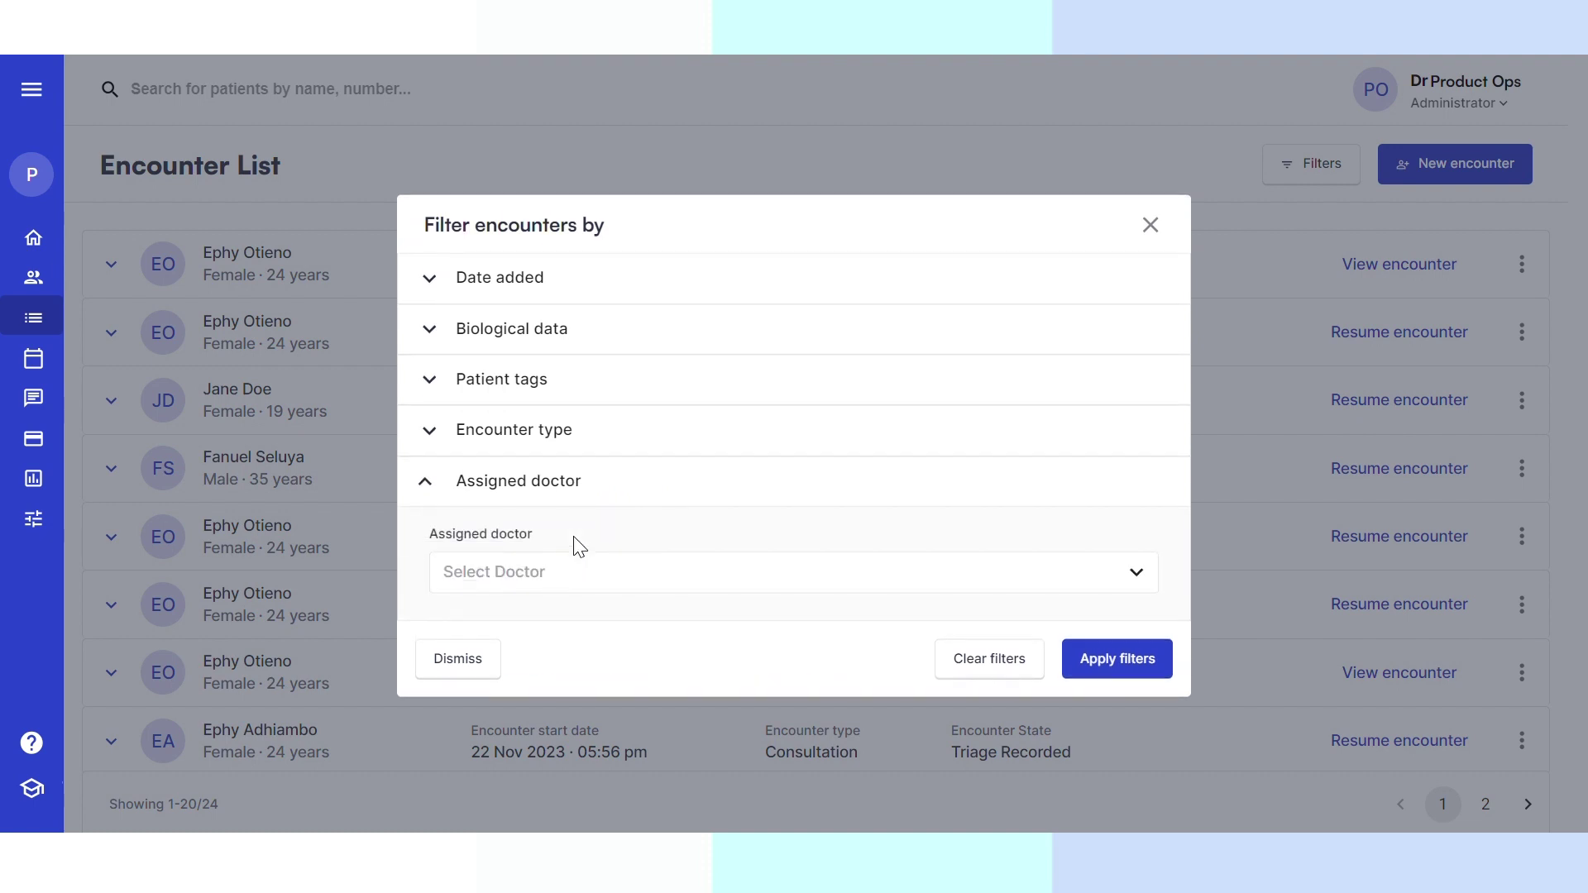
pyautogui.click(559, 574)
pyautogui.click(506, 622)
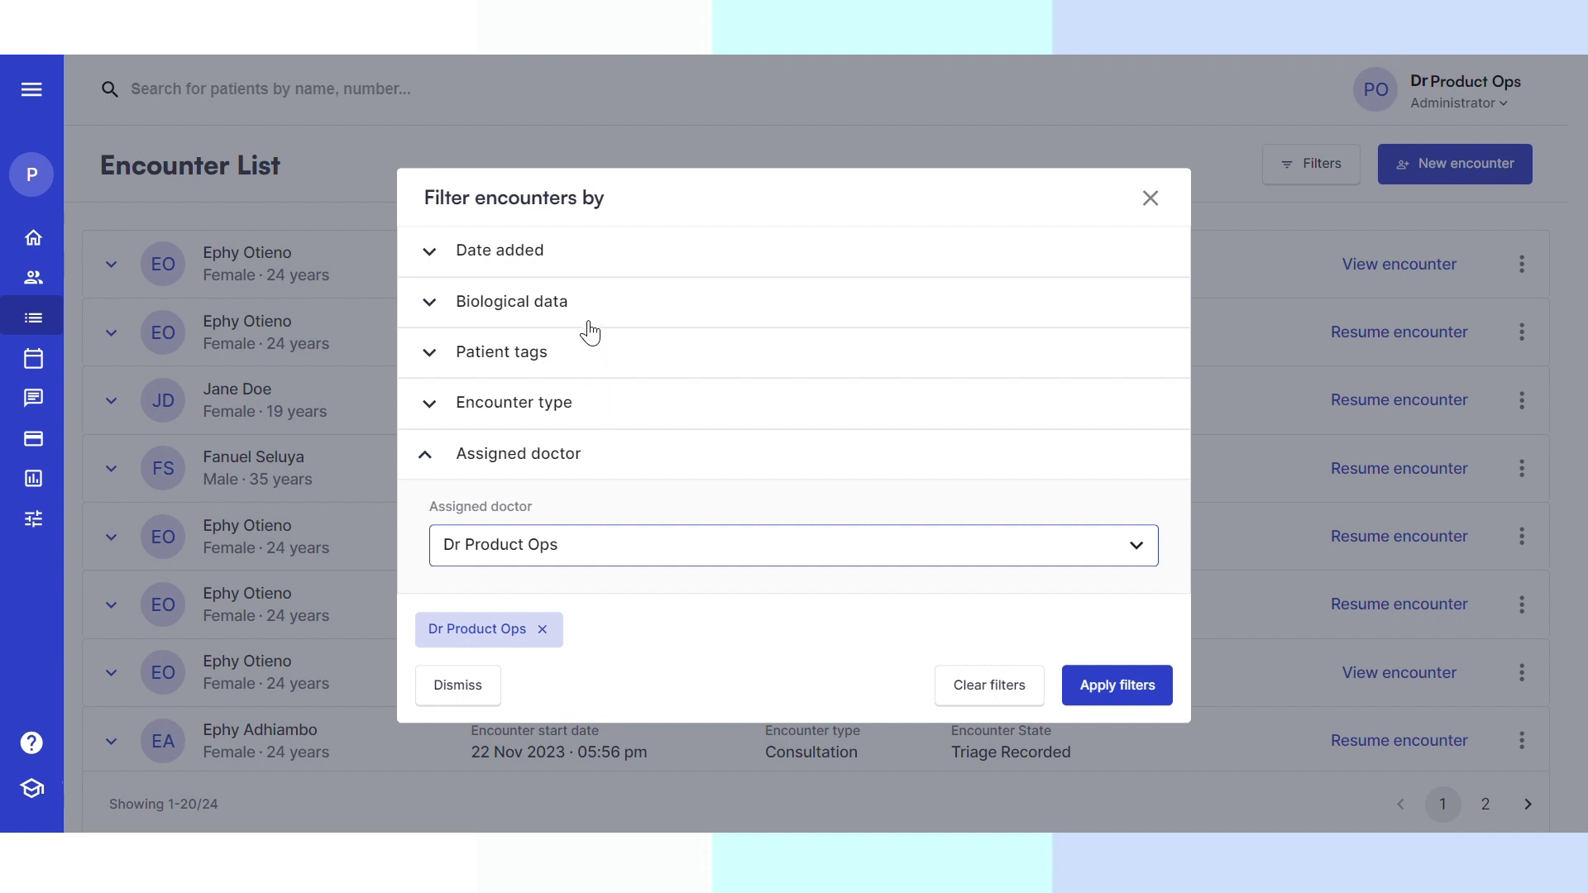
# - Set the date-added duration to Last 7 days and apply the encounter filters
pyautogui.click(570, 260)
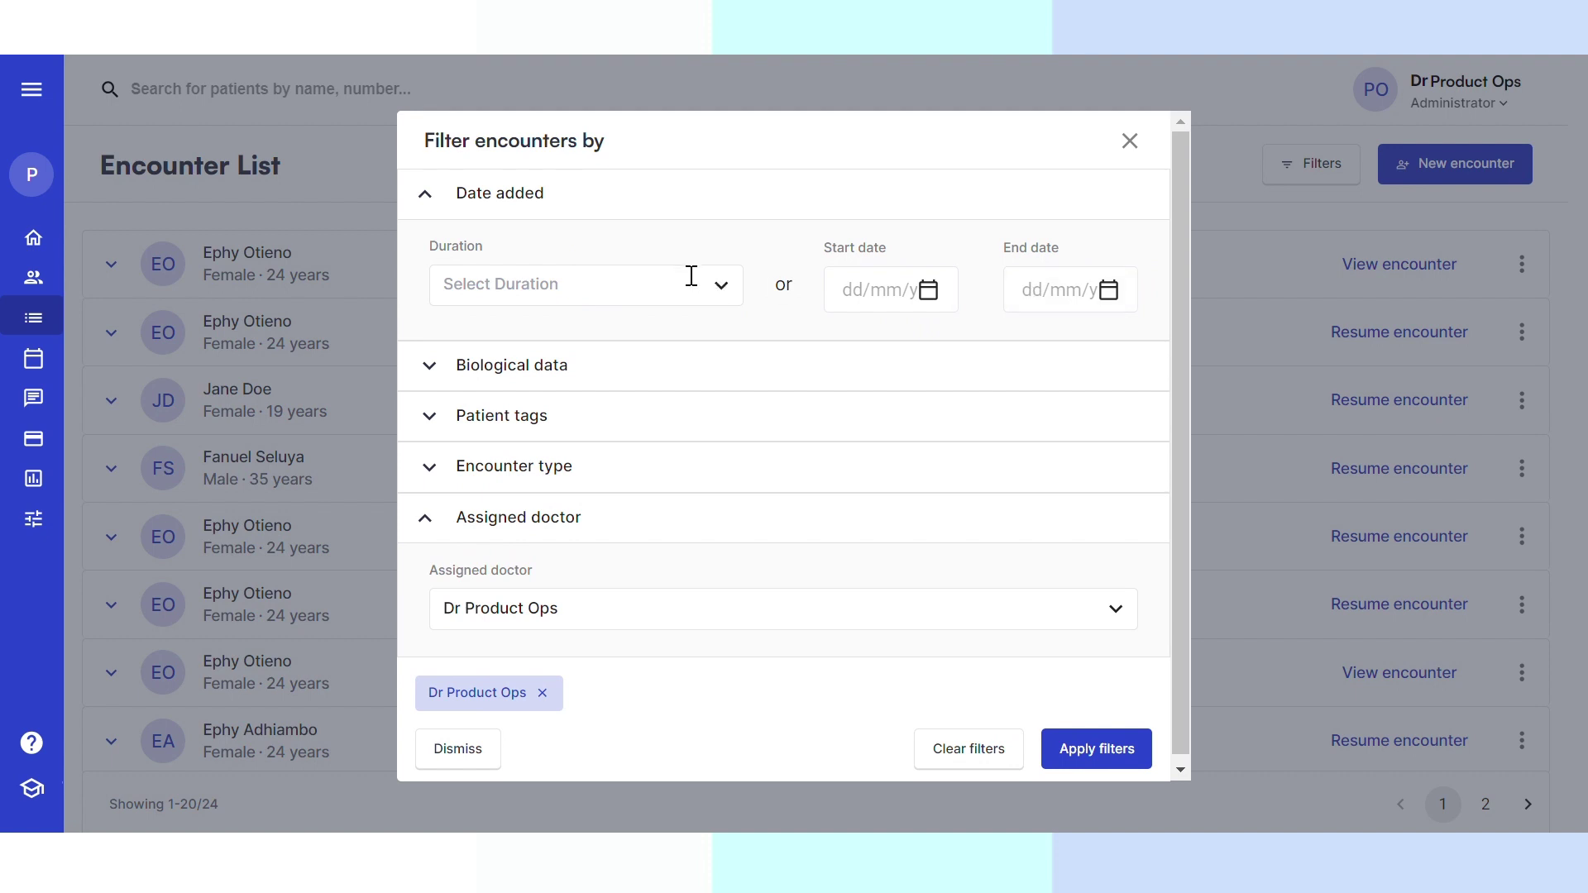
pyautogui.click(718, 297)
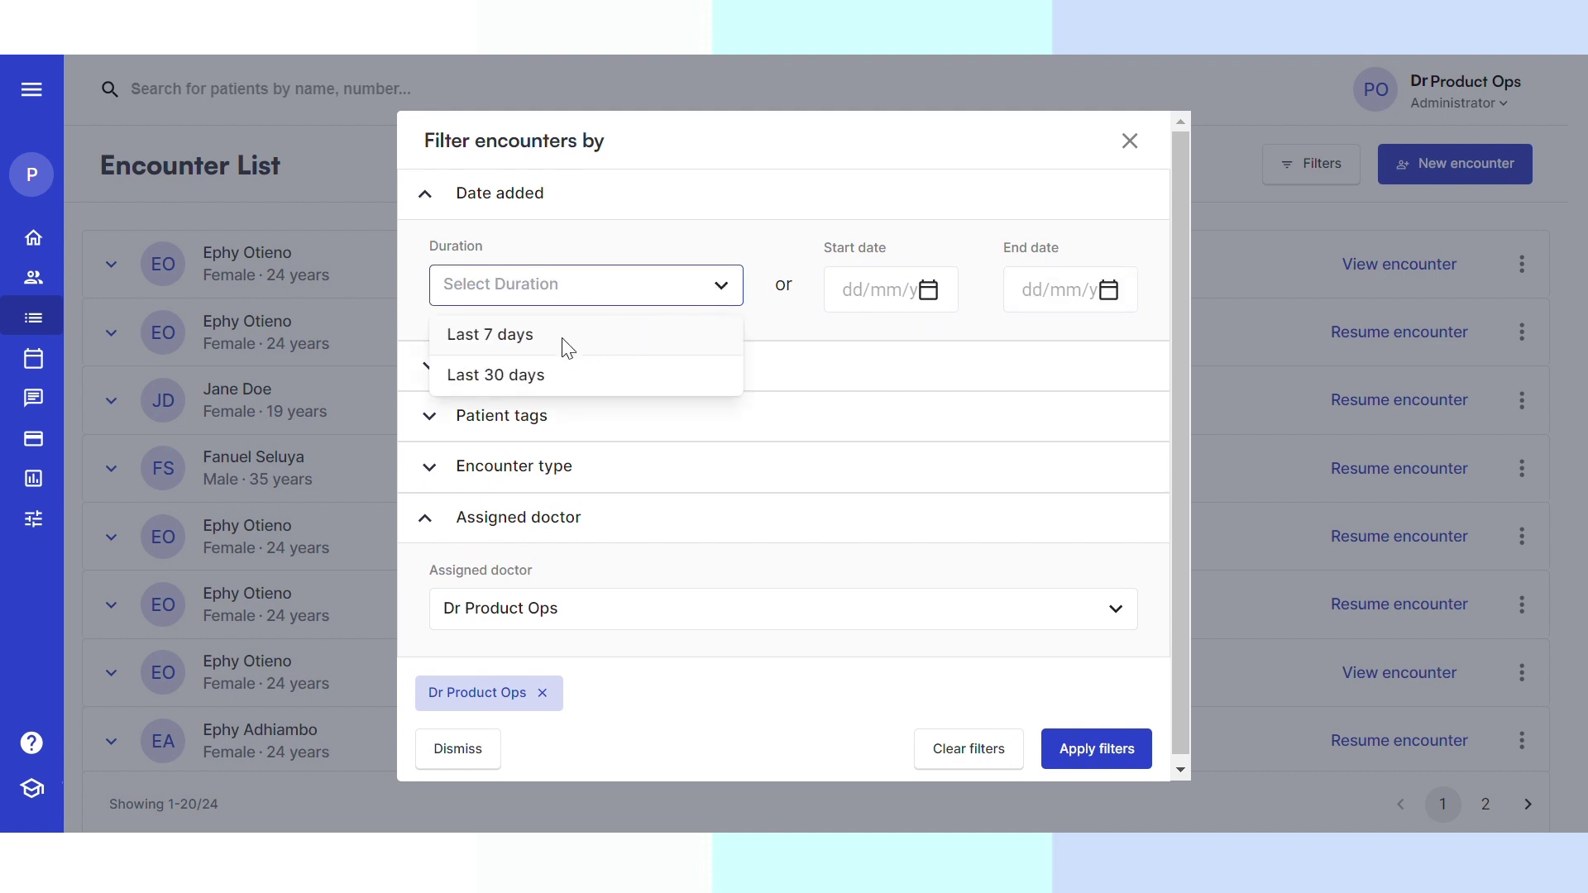
pyautogui.click(520, 338)
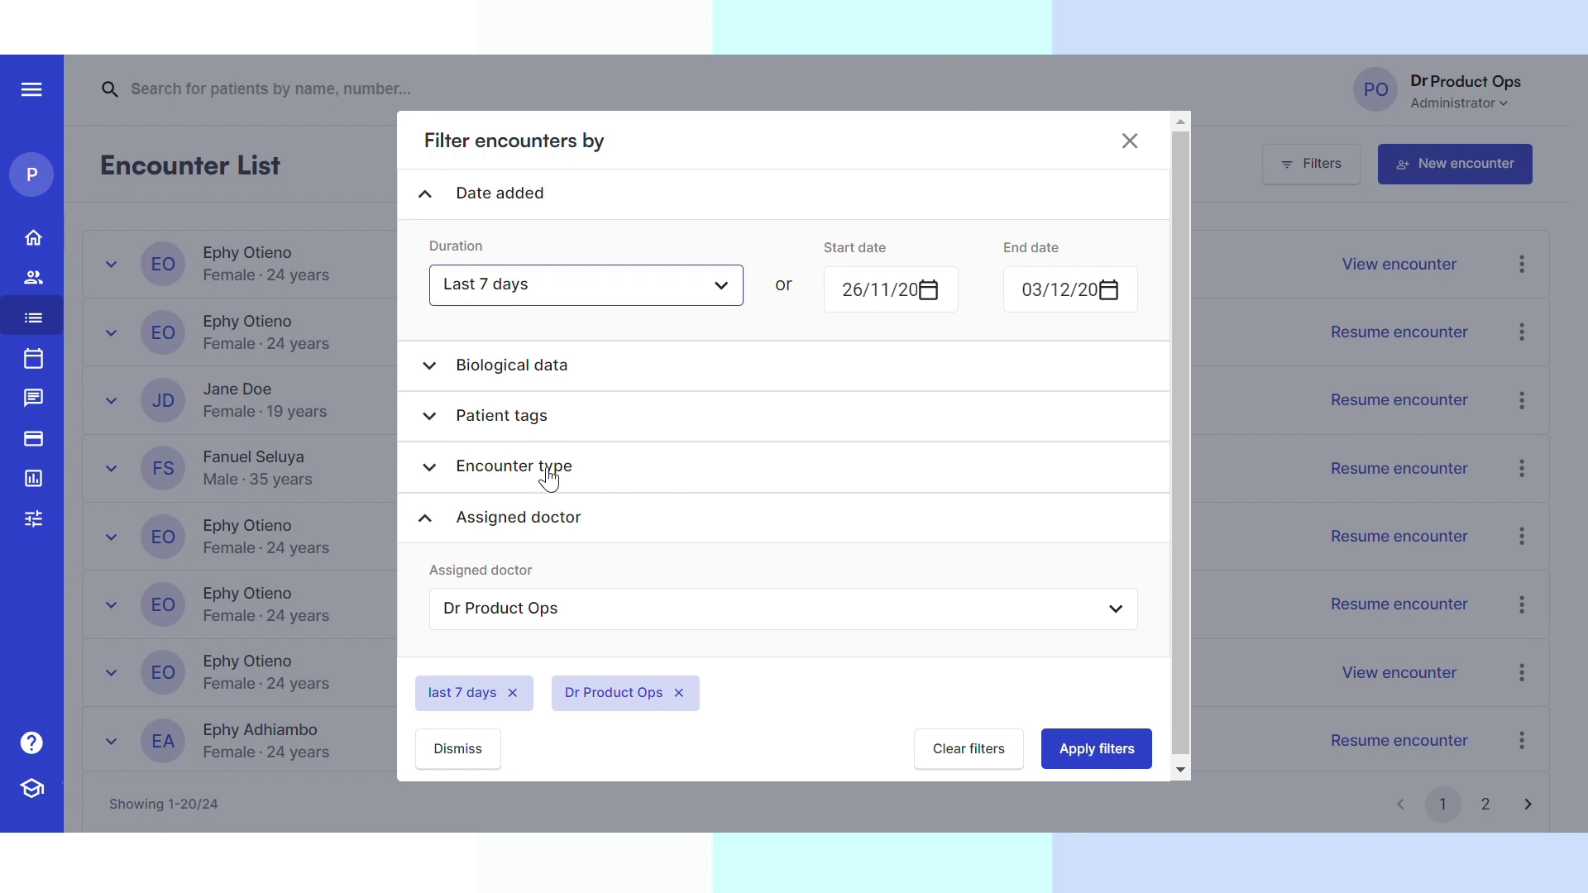
pyautogui.click(589, 376)
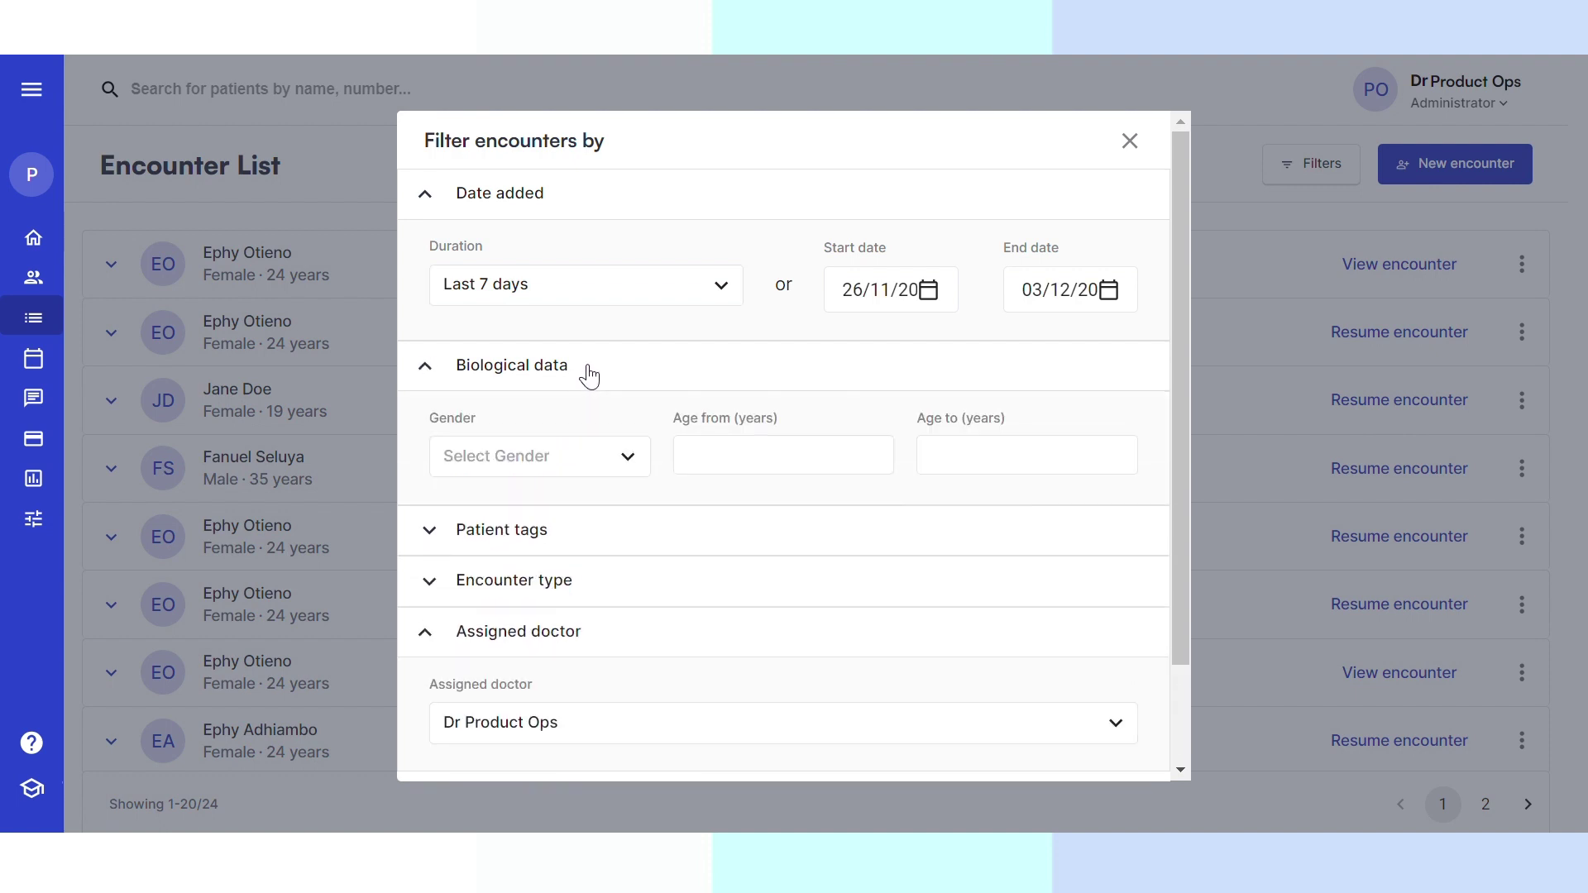
pyautogui.click(589, 377)
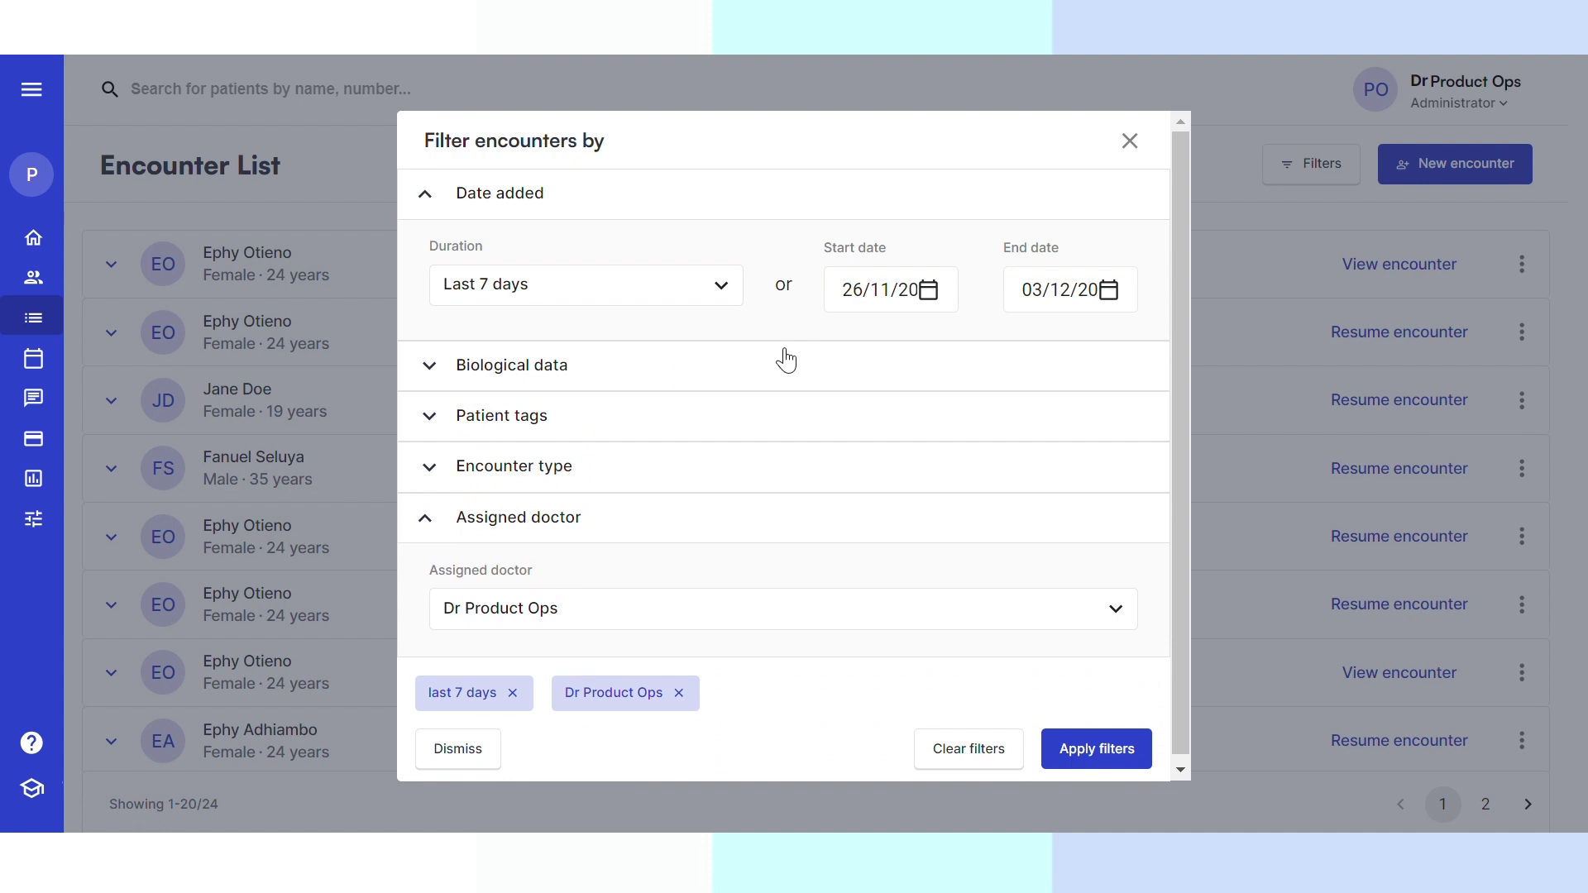
pyautogui.click(1111, 757)
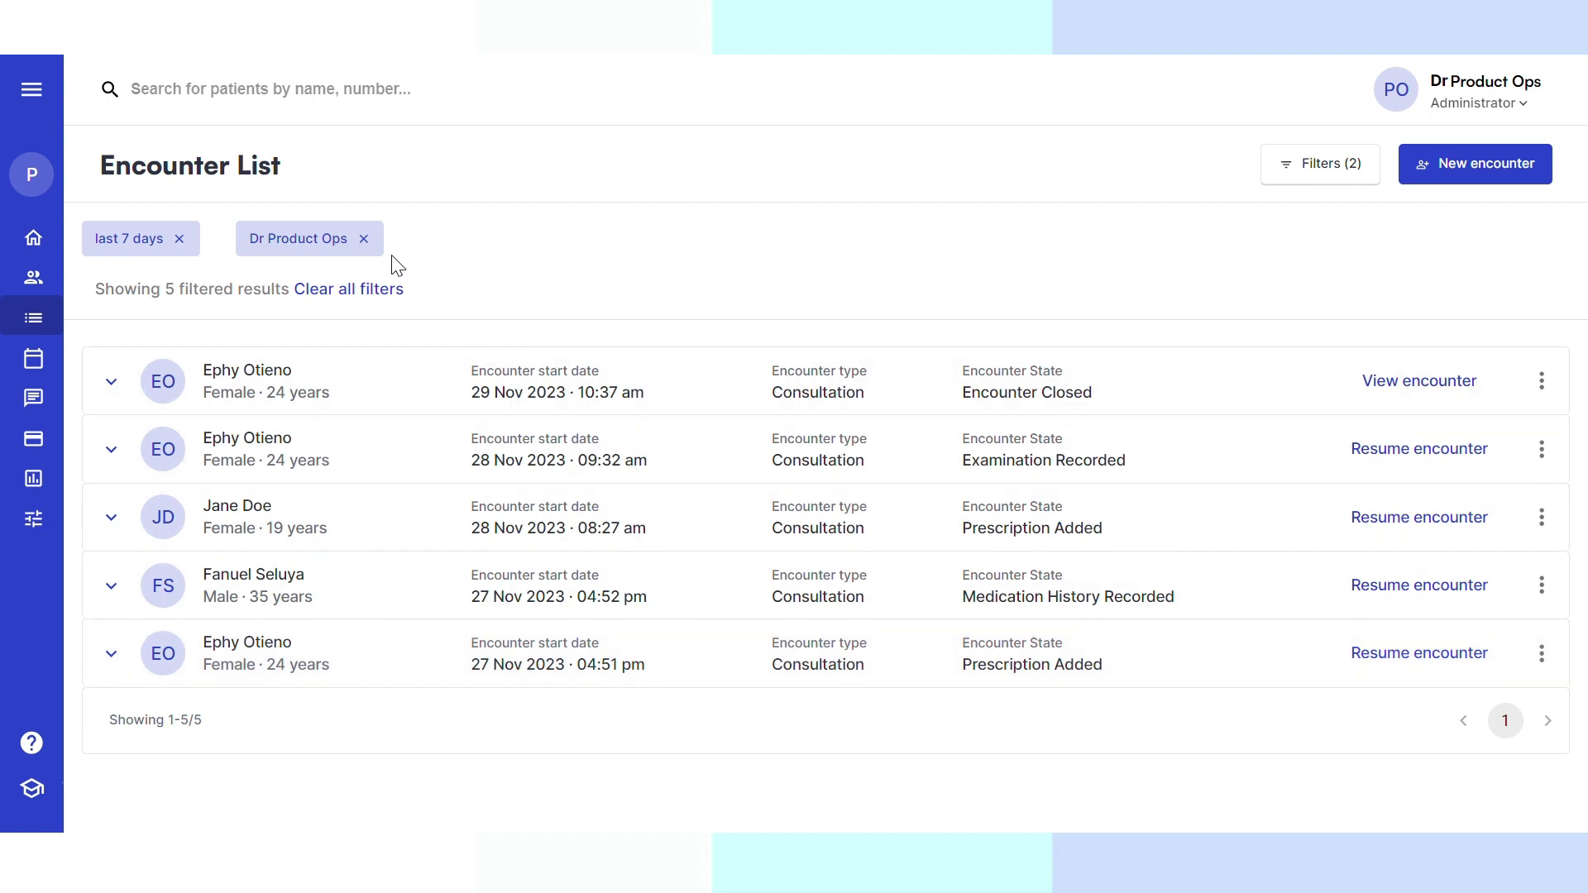
# - Remove the last 7 days filter from the encounters and clear all remaining filters
pyautogui.click(178, 239)
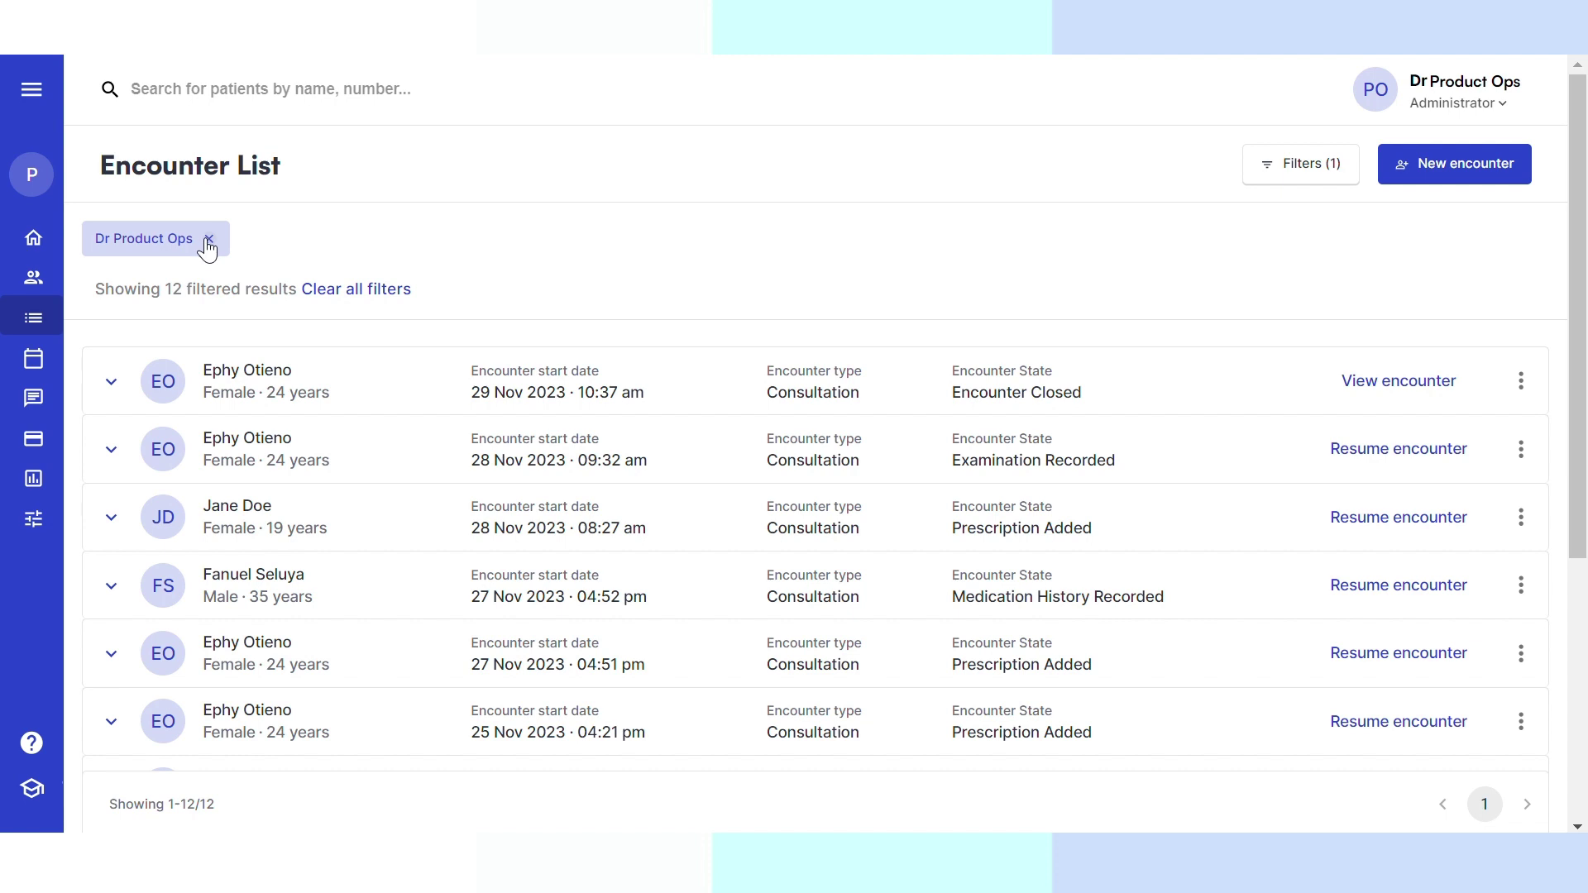
pyautogui.click(376, 291)
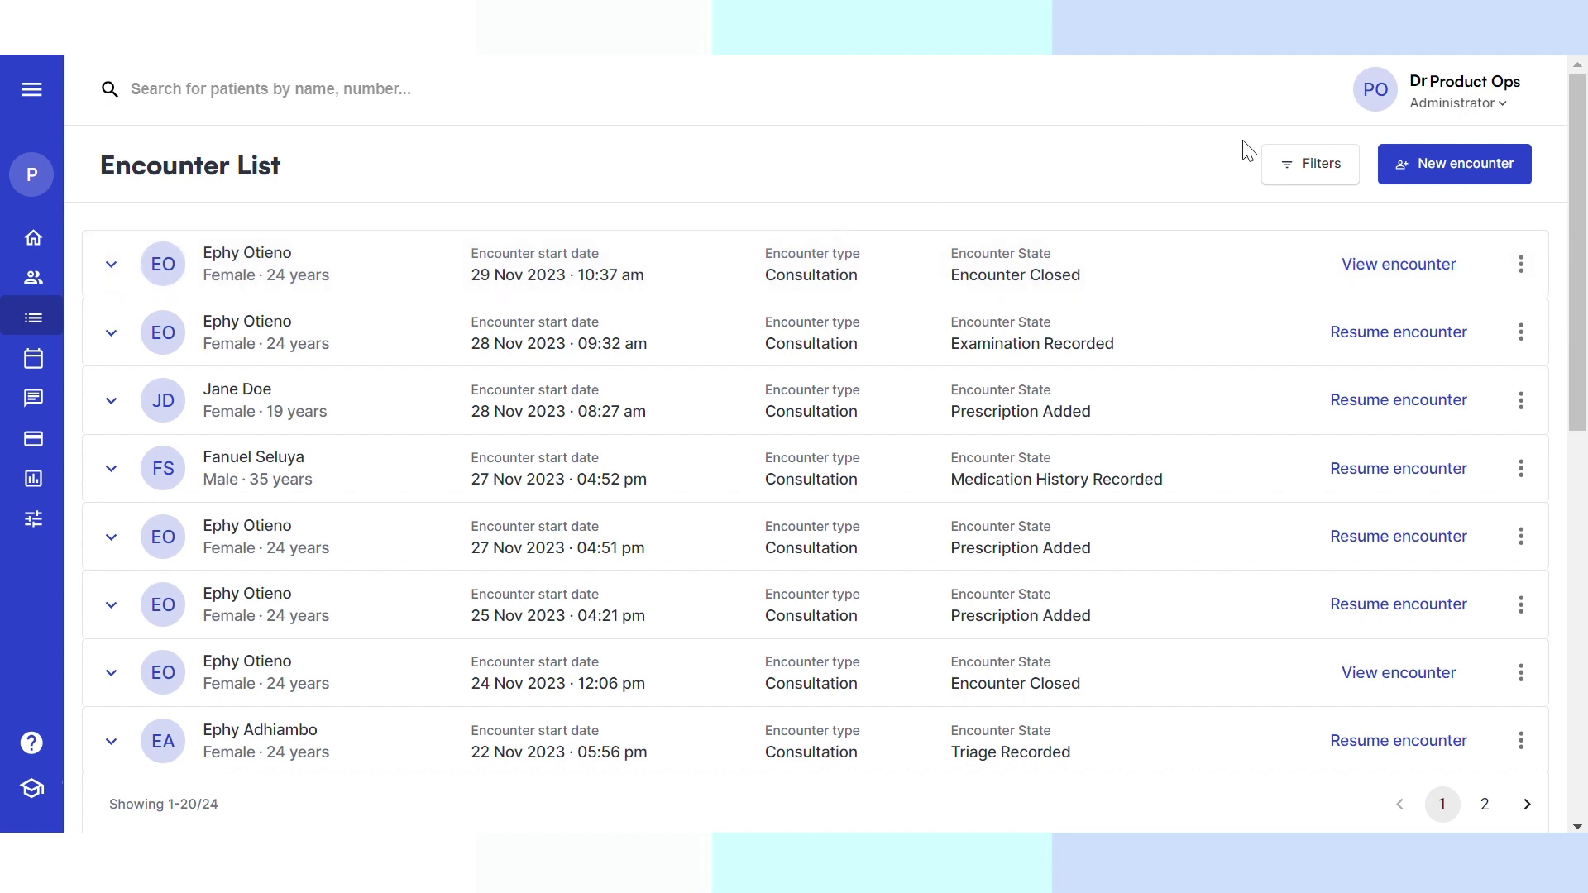
pyautogui.click(1300, 161)
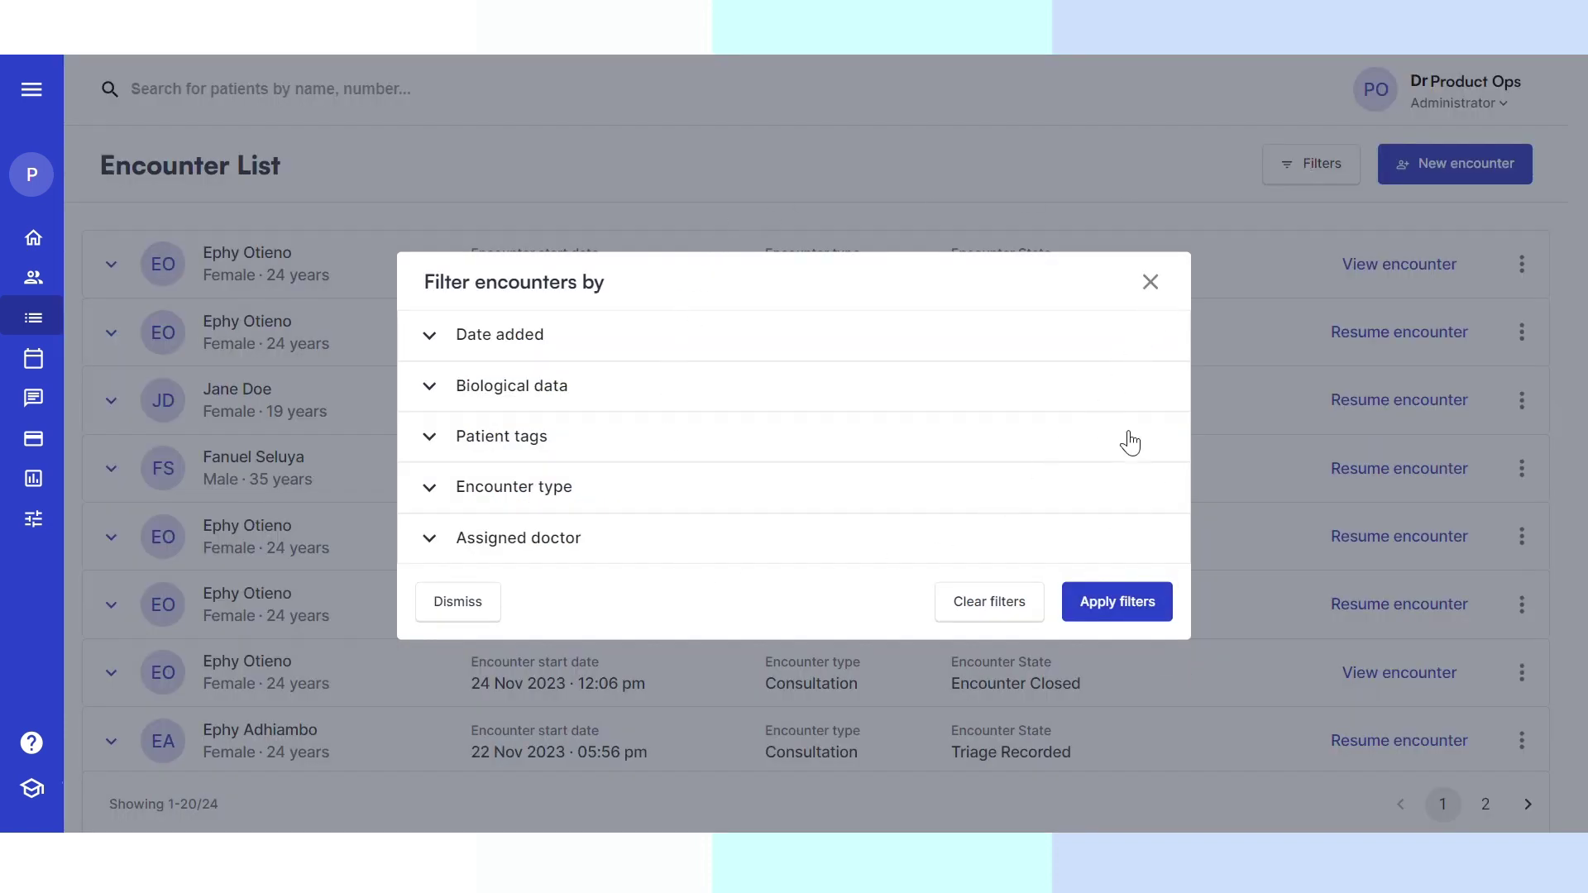
pyautogui.click(1149, 284)
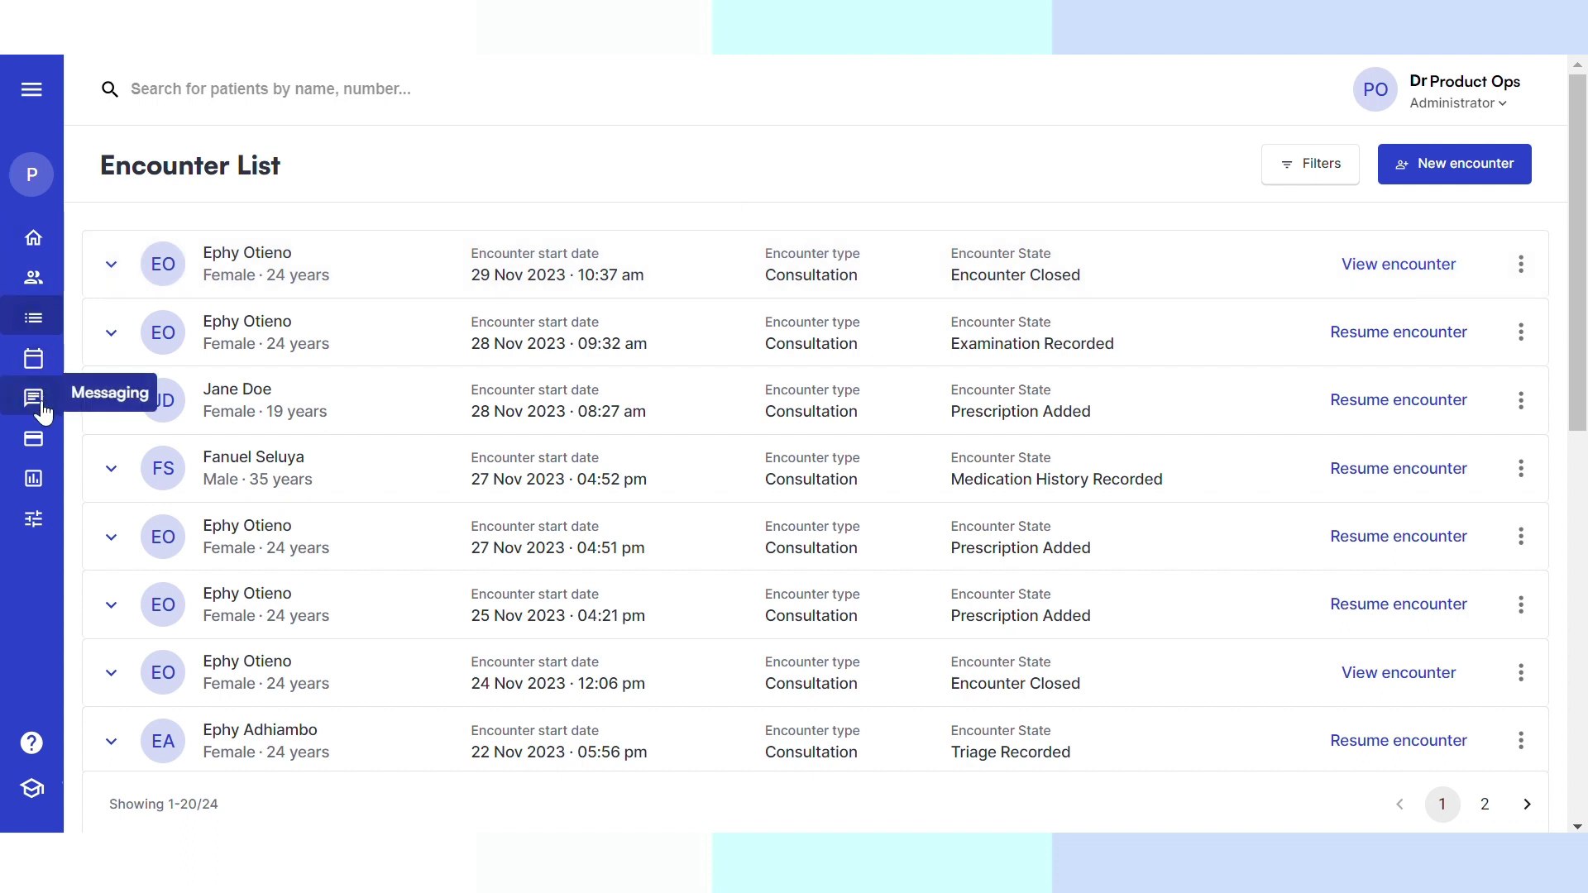
# - In the billing module's orders, set the date-added filter's start date to 28/11/2023
pyautogui.click(32, 442)
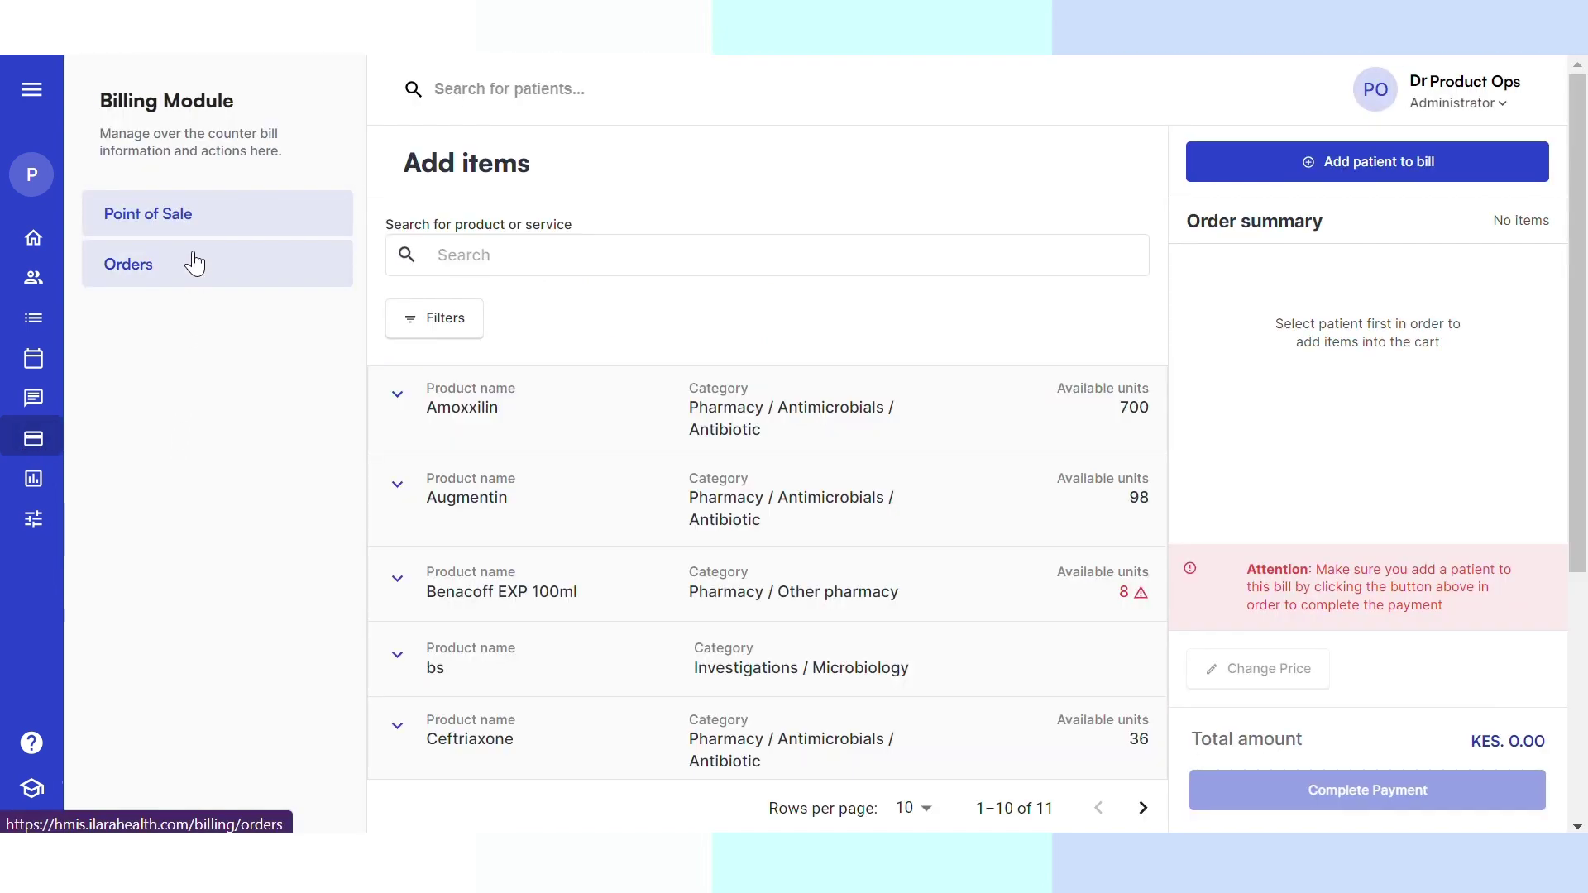
pyautogui.click(195, 264)
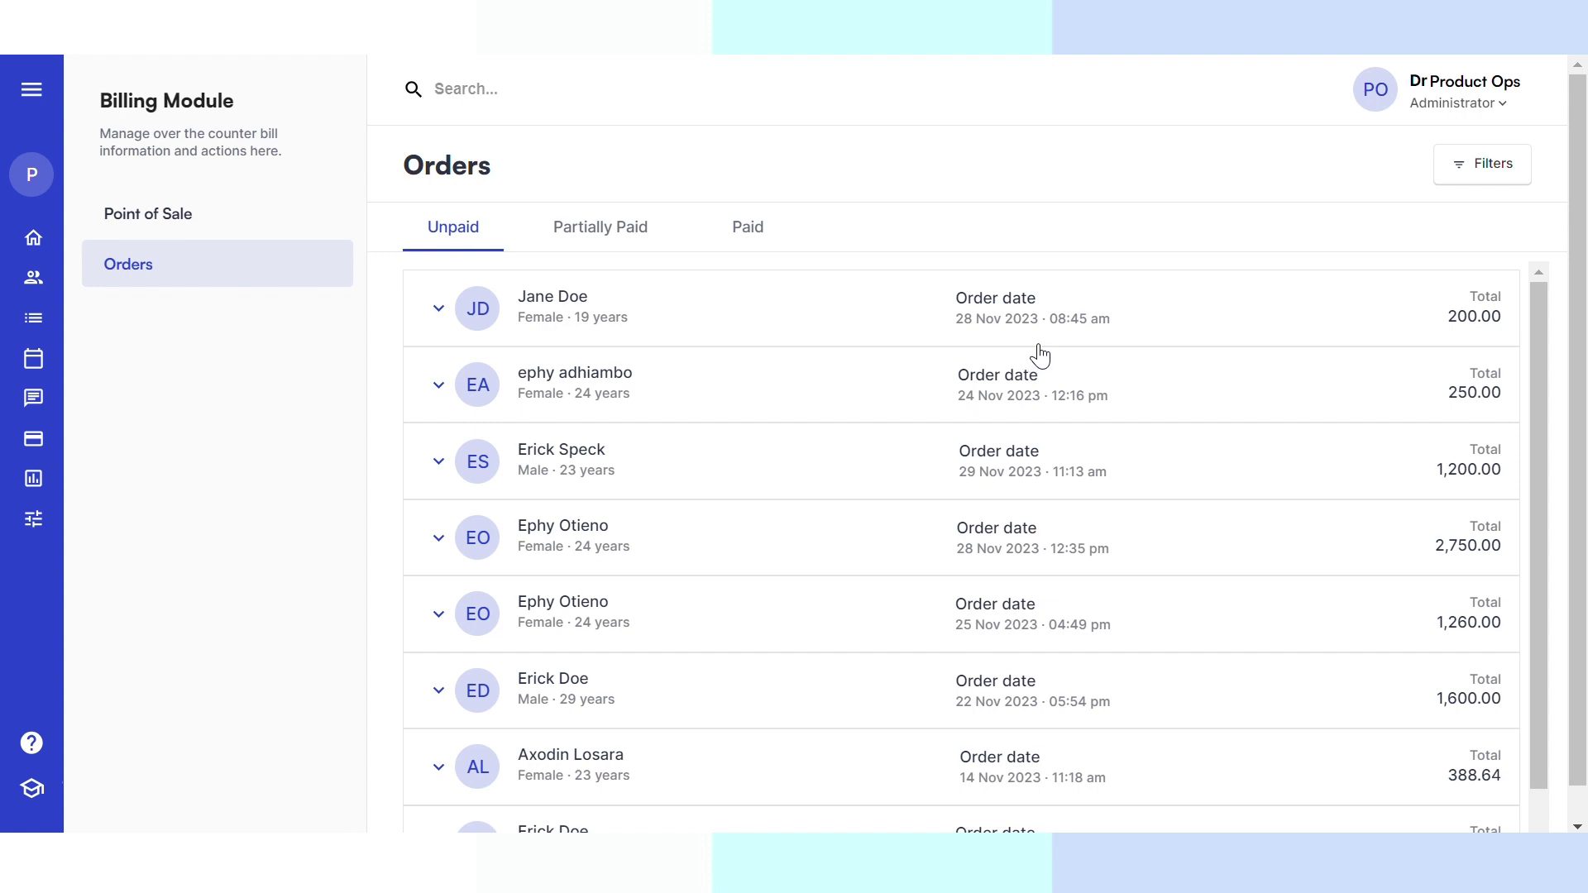
pyautogui.click(1499, 165)
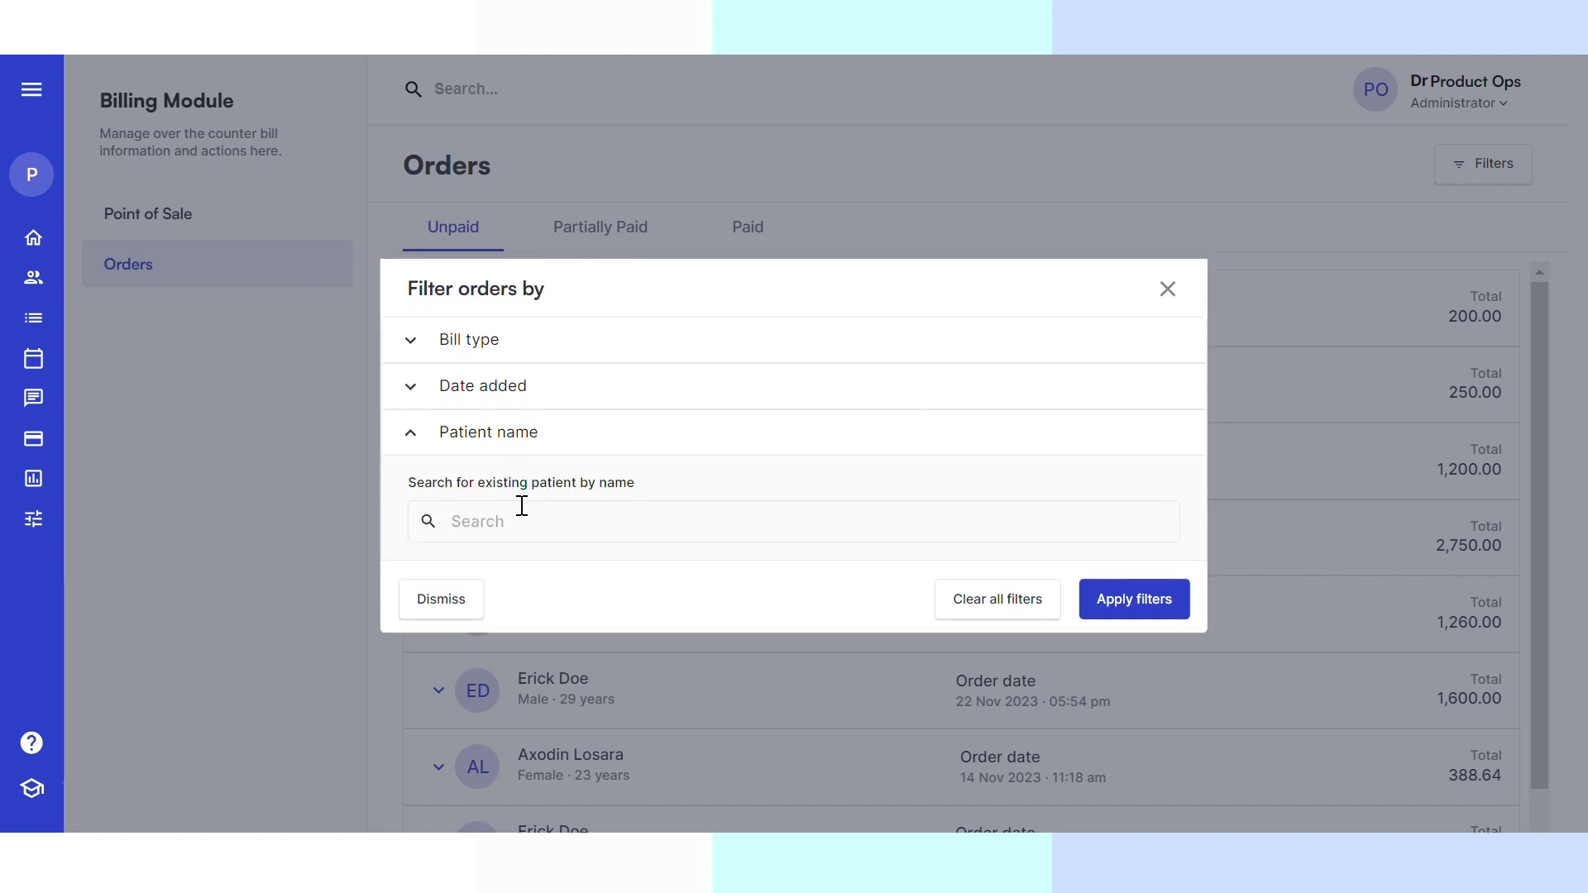
pyautogui.click(518, 387)
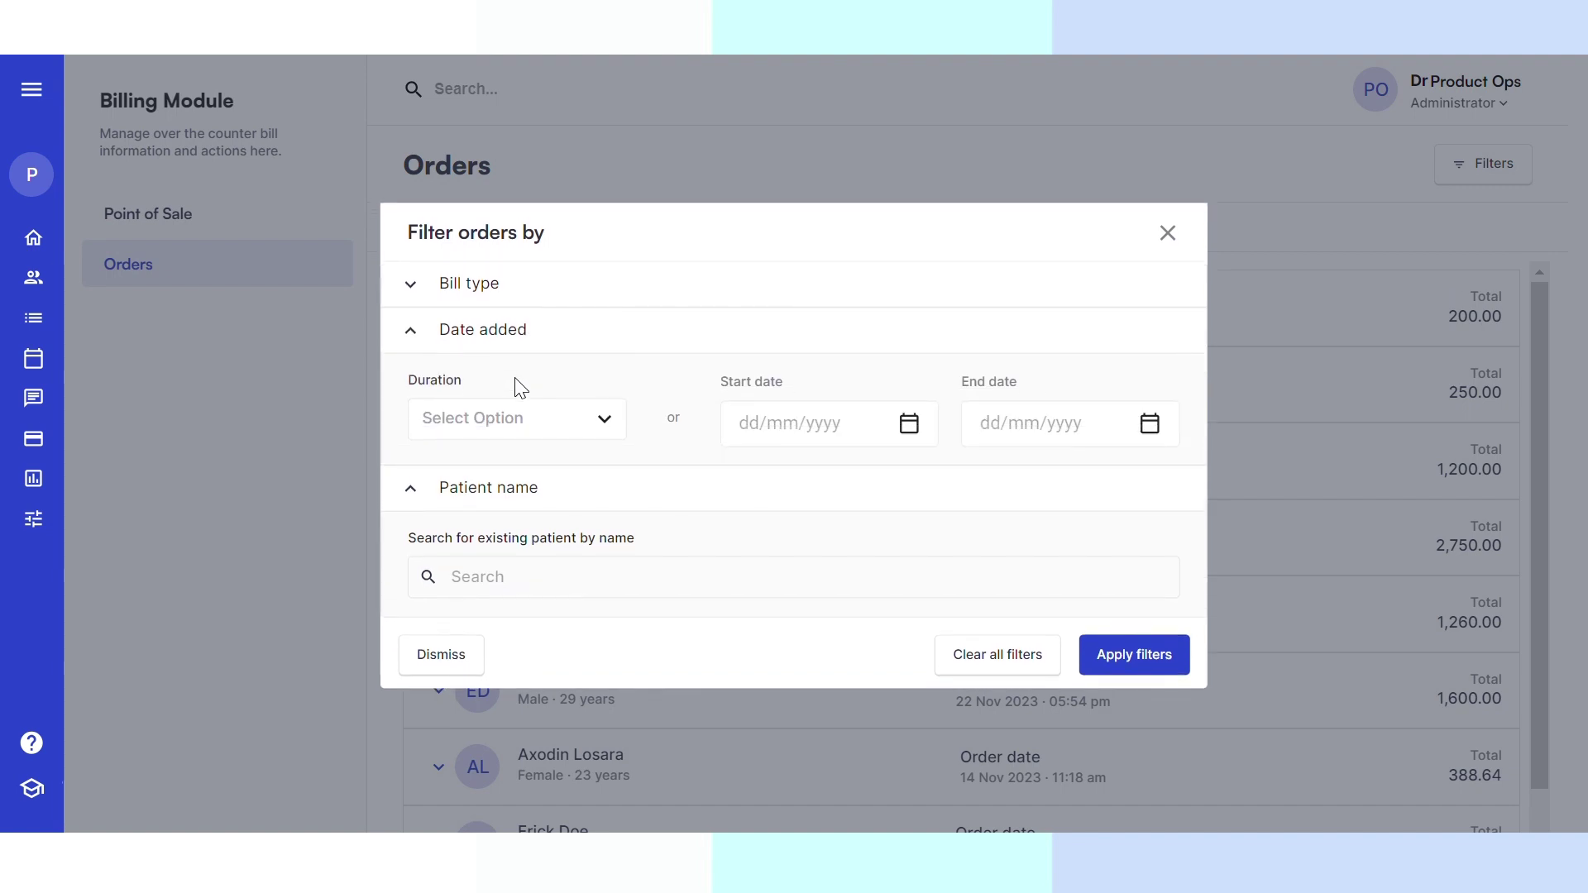
pyautogui.click(762, 436)
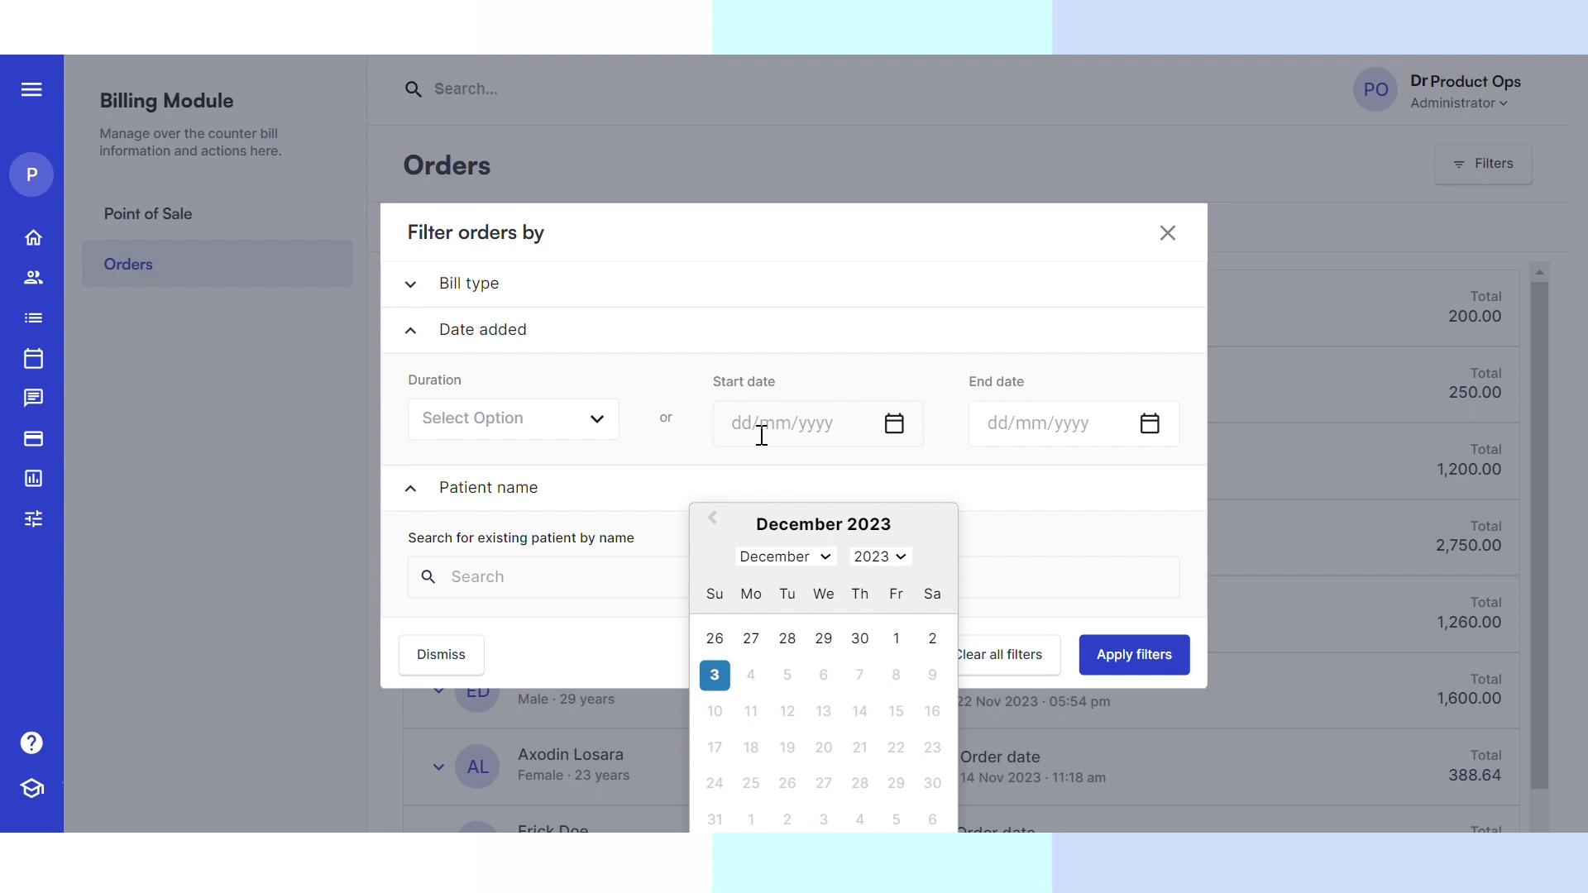
pyautogui.click(788, 639)
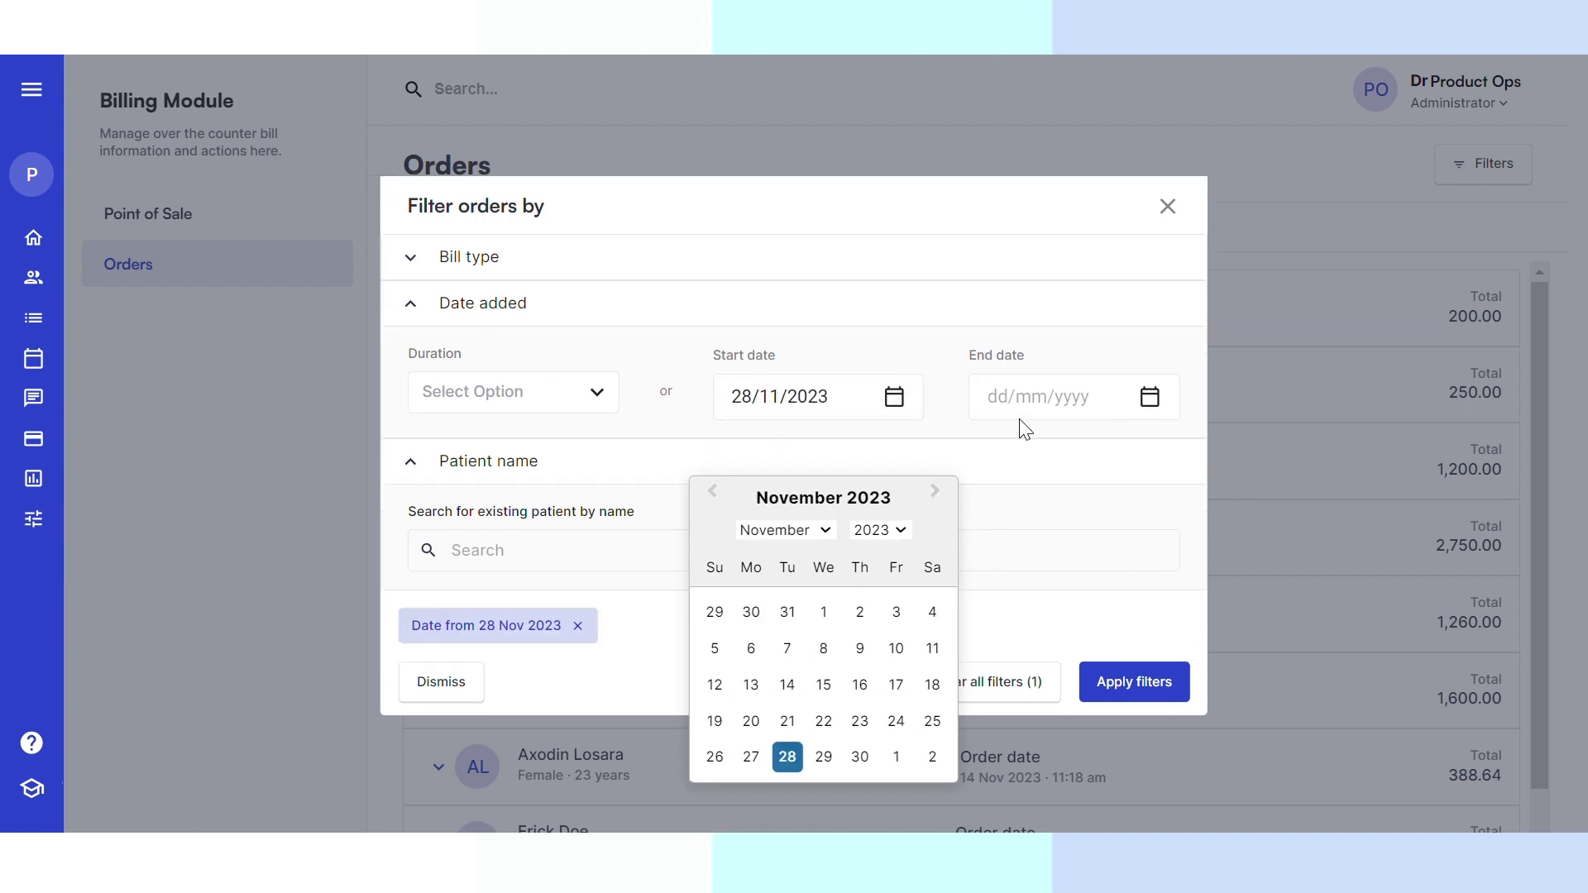
# - Set the order filter's end date to 28/11/2023 and apply the filters
pyautogui.click(1003, 397)
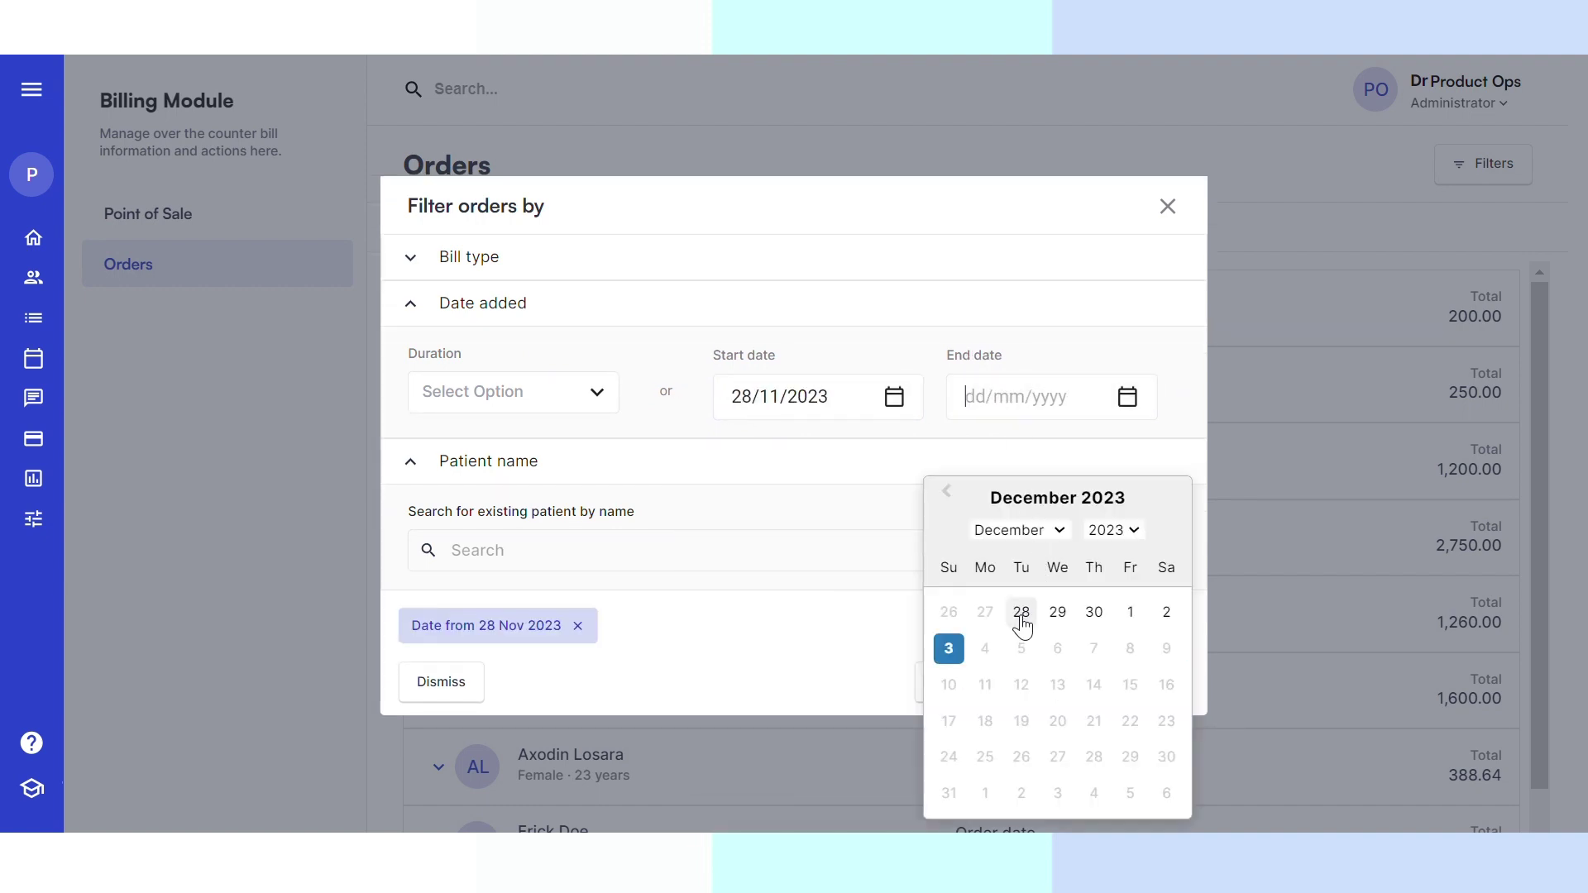
pyautogui.click(1022, 612)
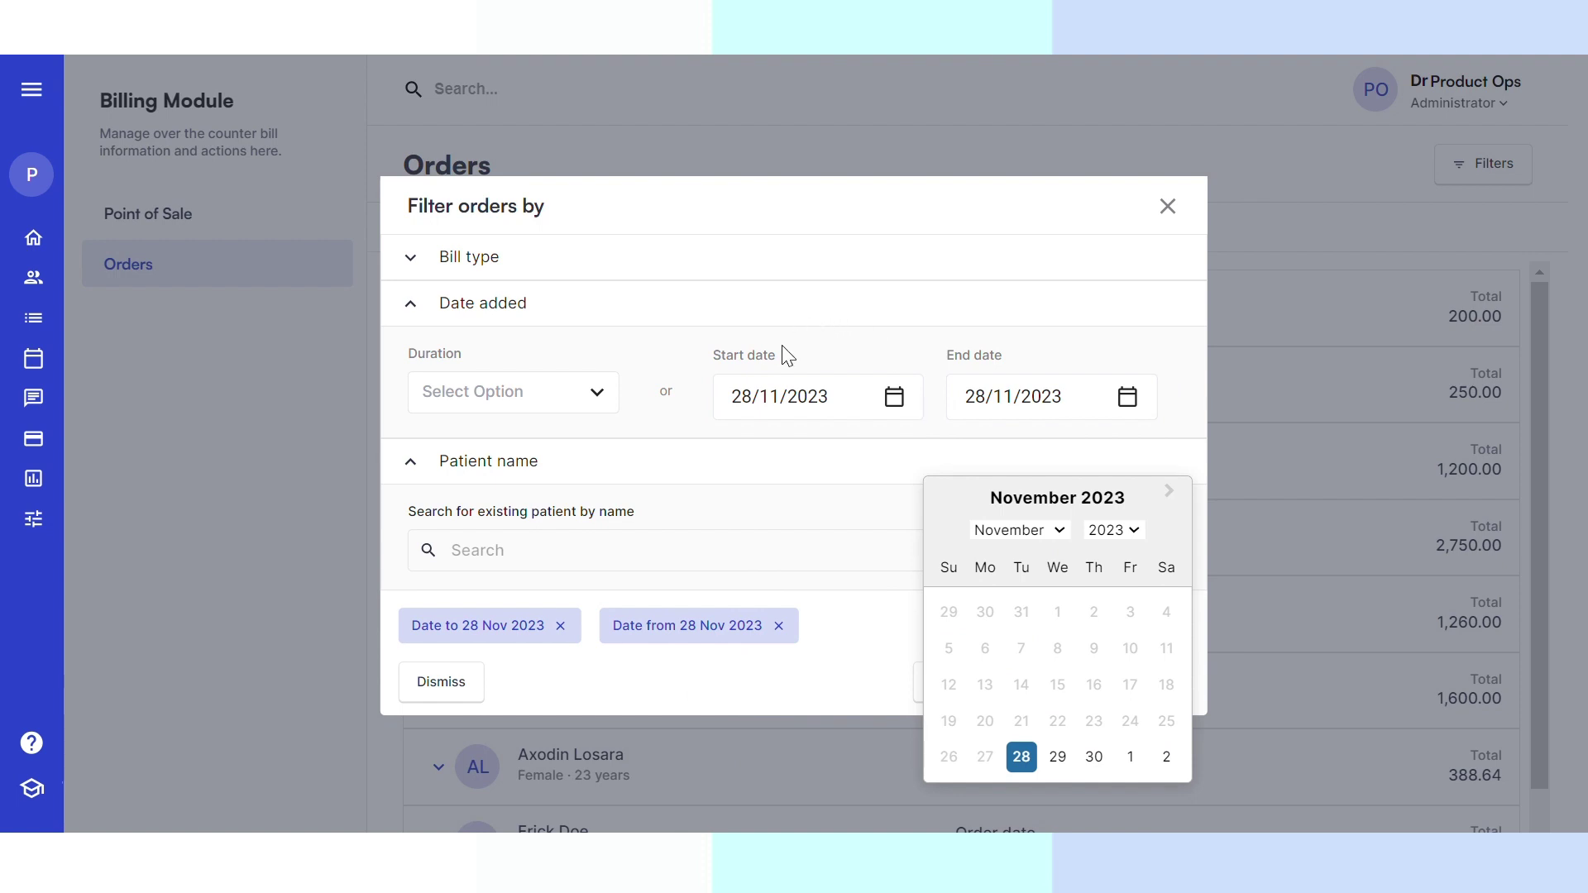
pyautogui.click(1006, 347)
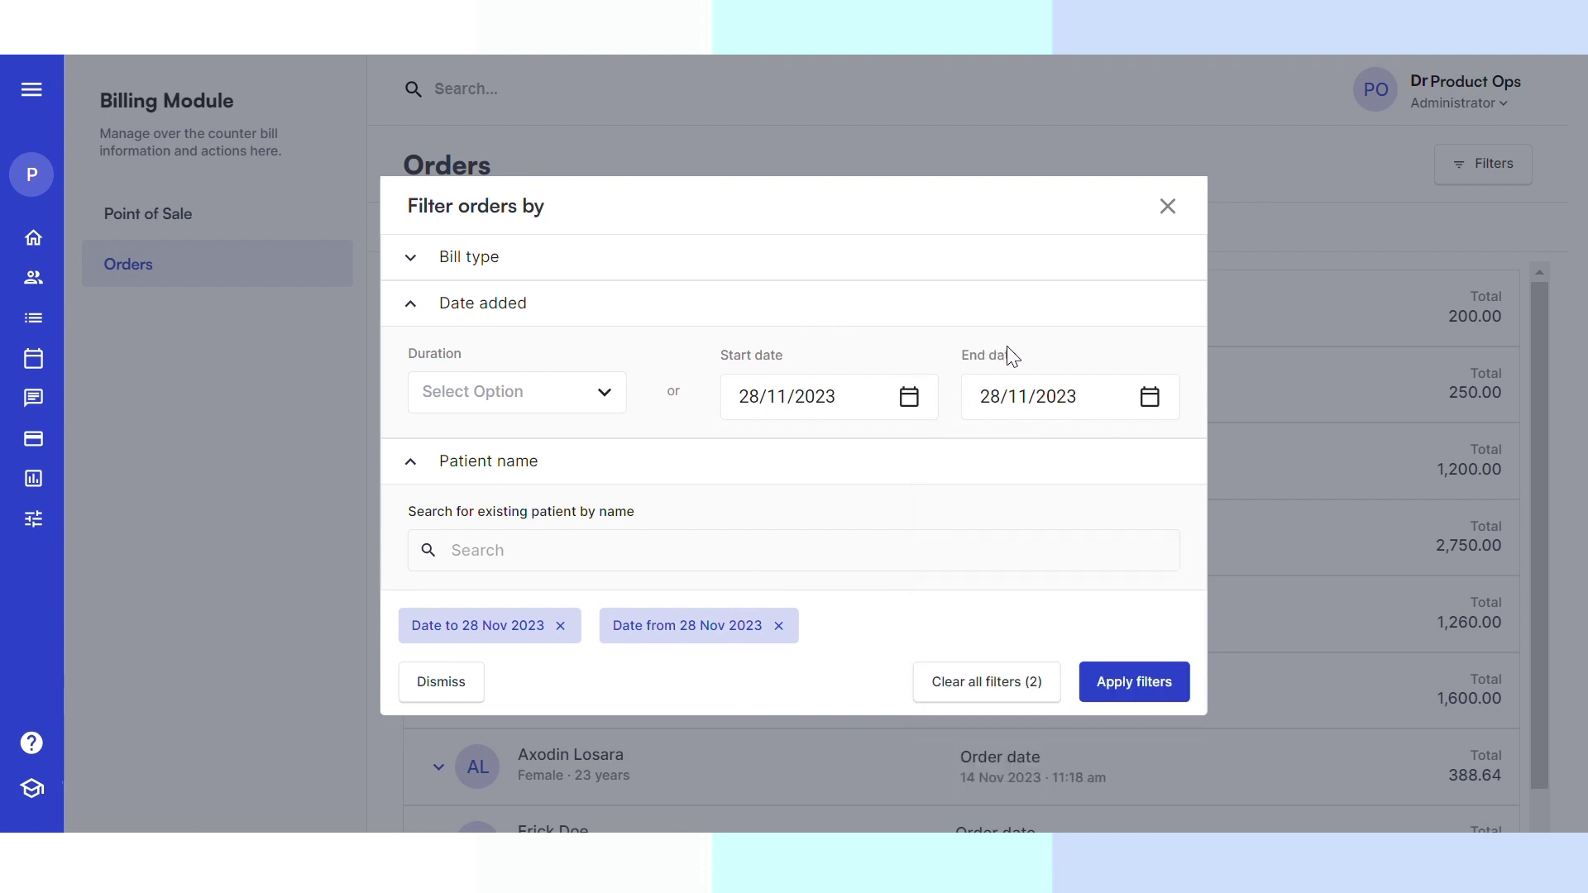
pyautogui.click(1130, 700)
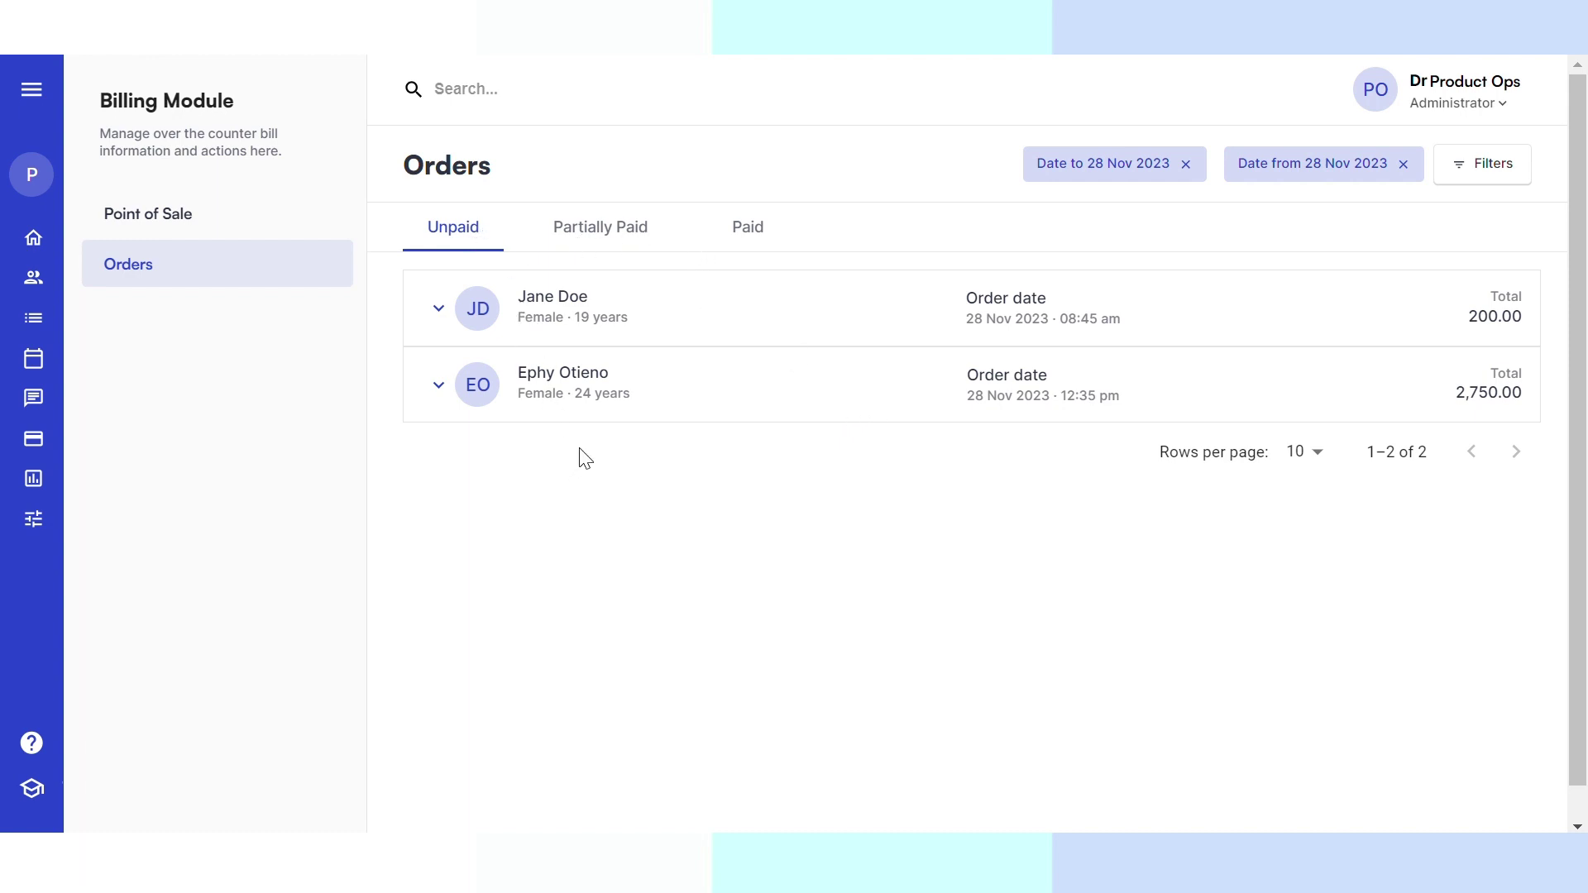
# - View the paid and partially paid orders under the 28 Nov 2023 date filter
pyautogui.click(752, 232)
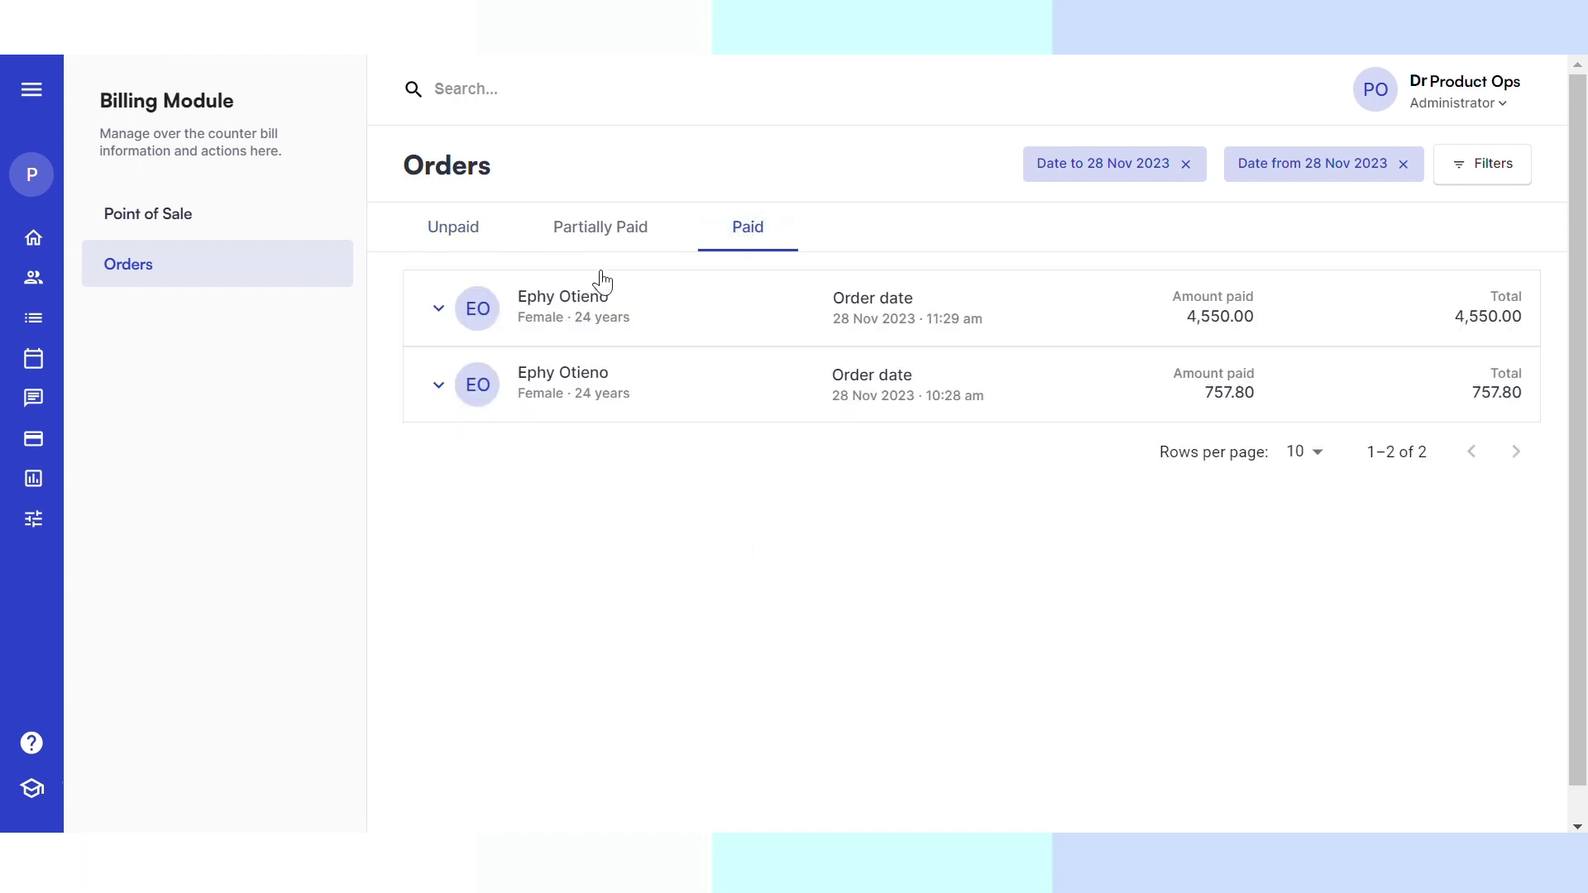
pyautogui.click(594, 238)
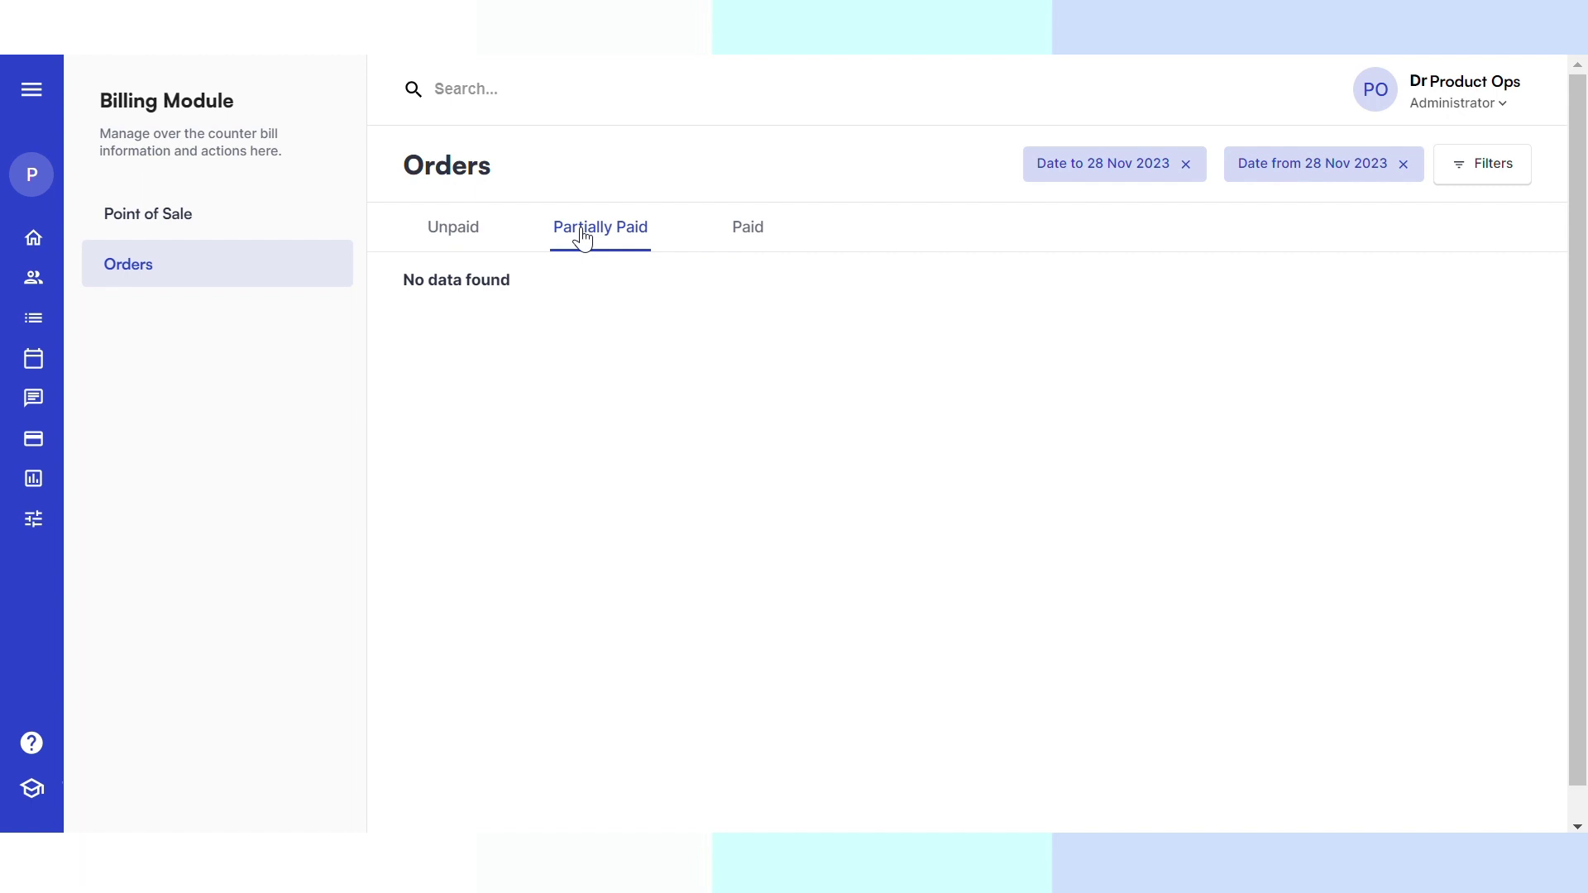
# - Open the facility dashboard in the admin panel
pyautogui.click(30, 94)
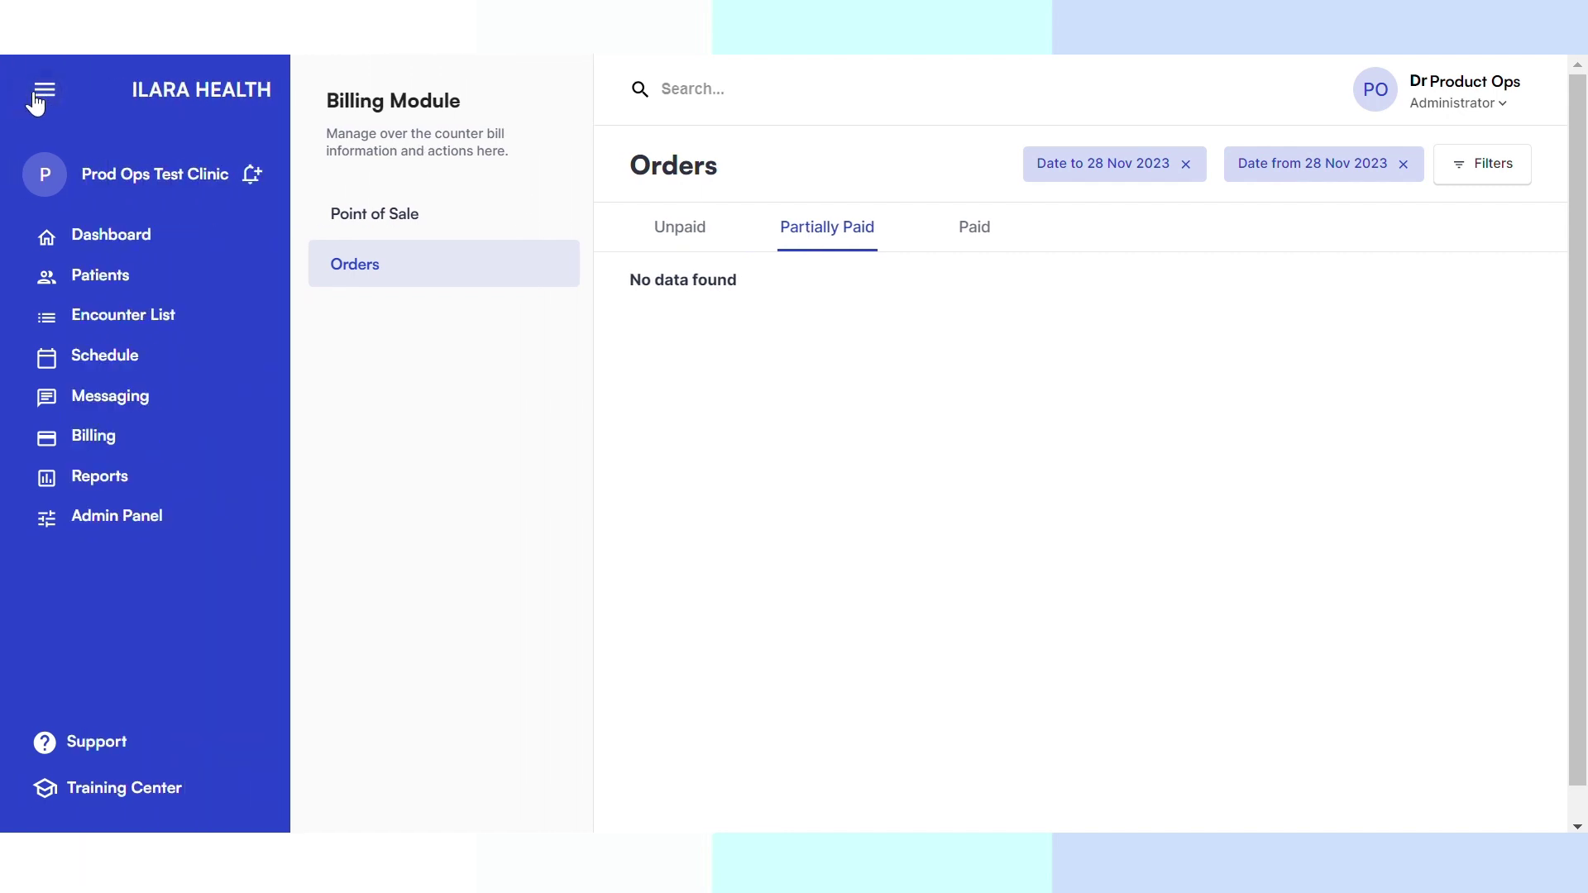
pyautogui.click(118, 516)
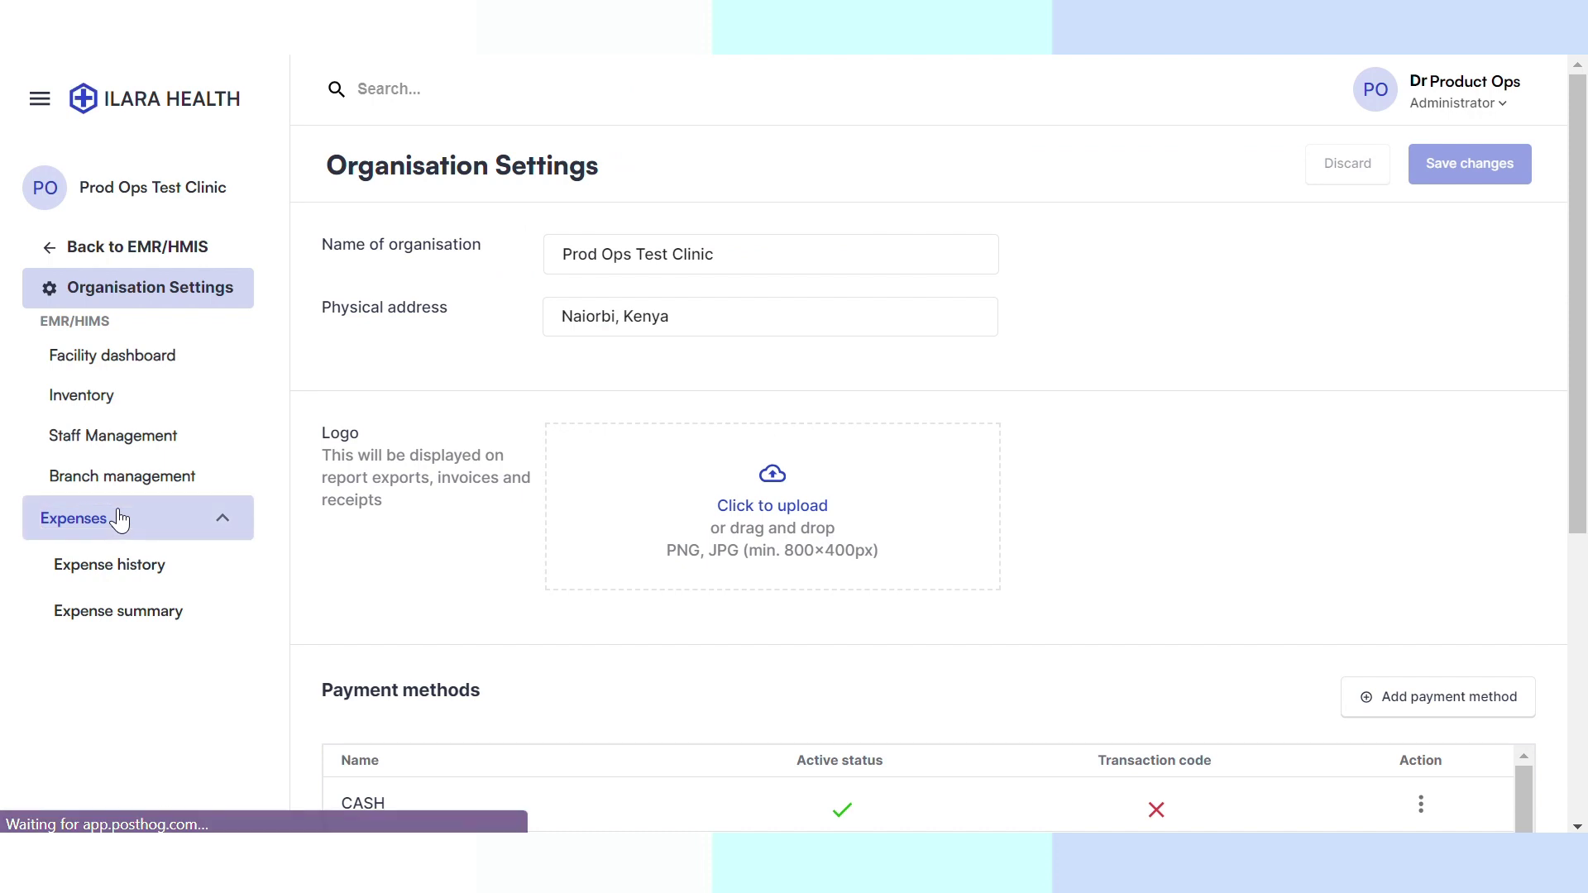
pyautogui.click(157, 348)
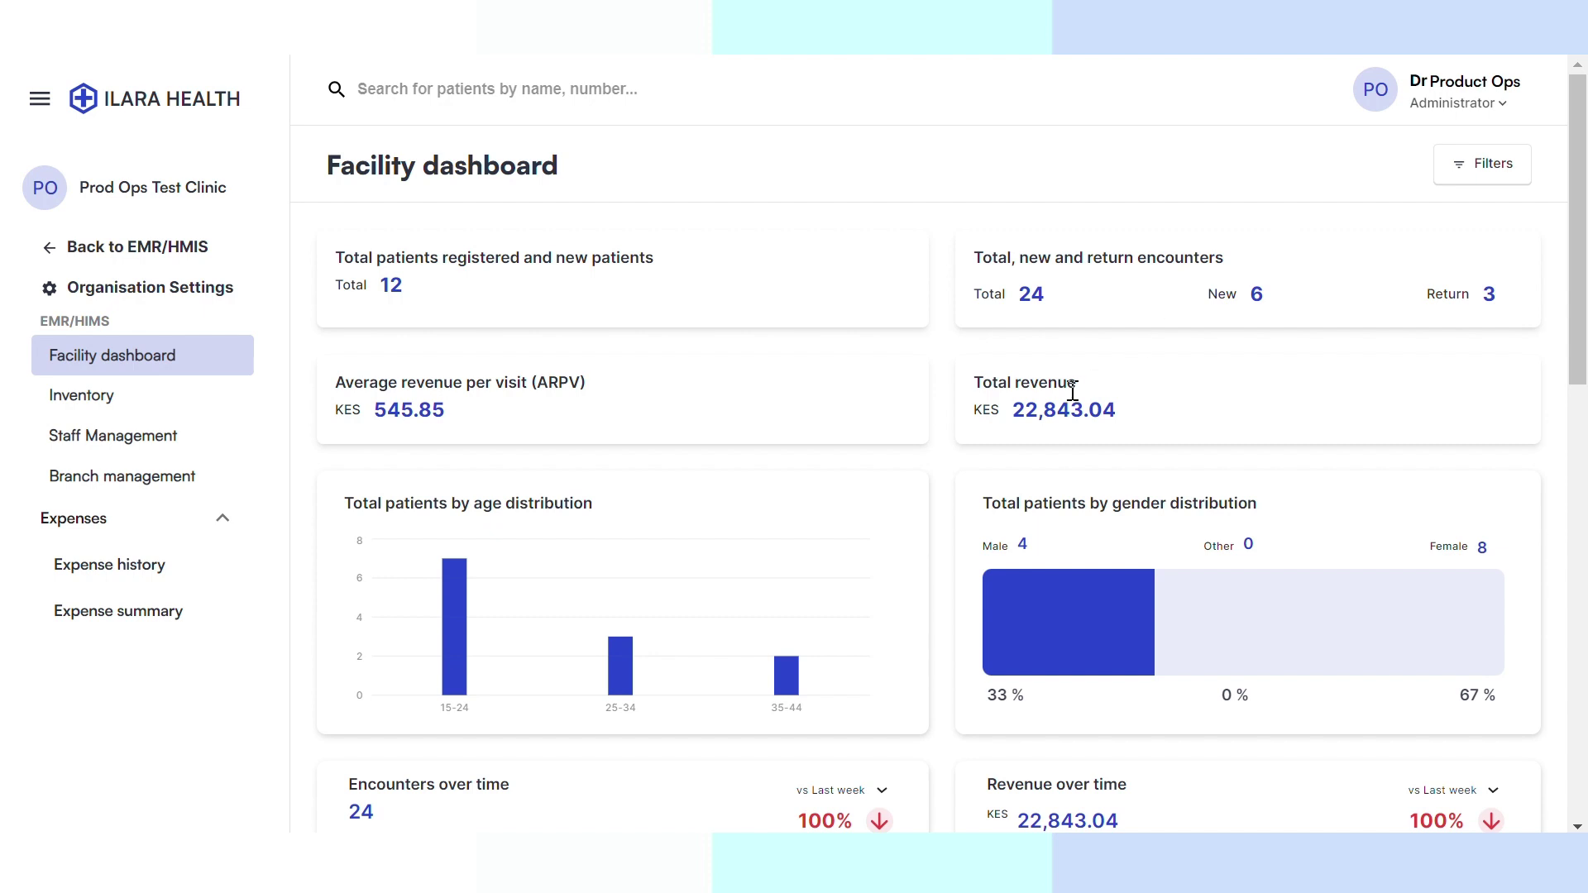
# - Examine the facility dashboard's patient, encounter, revenue, expense and clinician performance figures
pyautogui.scroll(-2, 1072, 390)
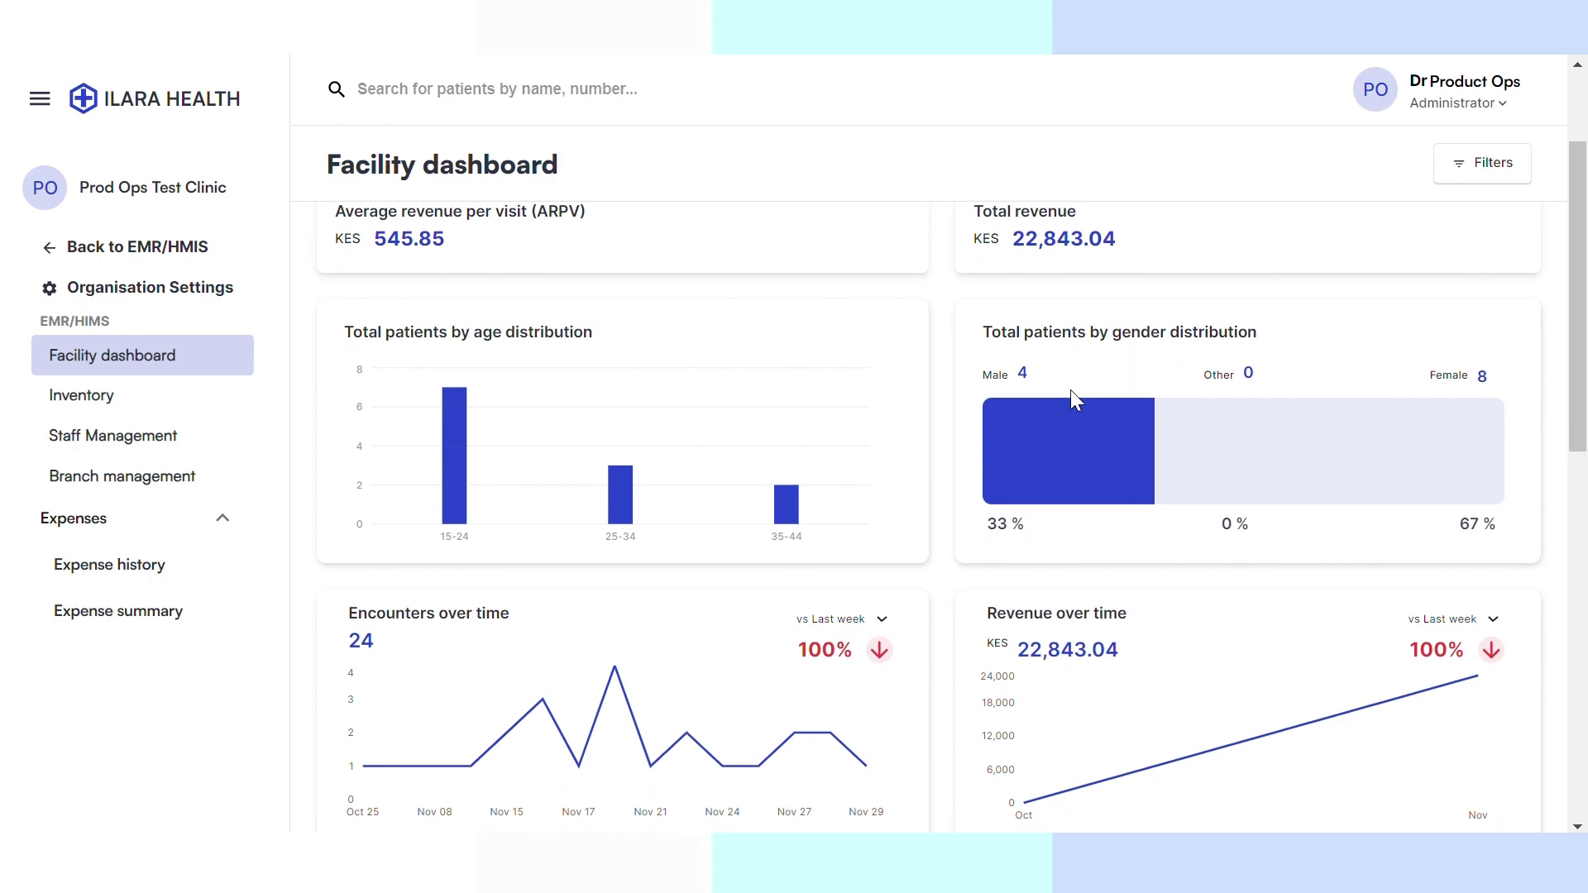
pyautogui.scroll(-1, 1072, 392)
pyautogui.scroll(2, 1072, 399)
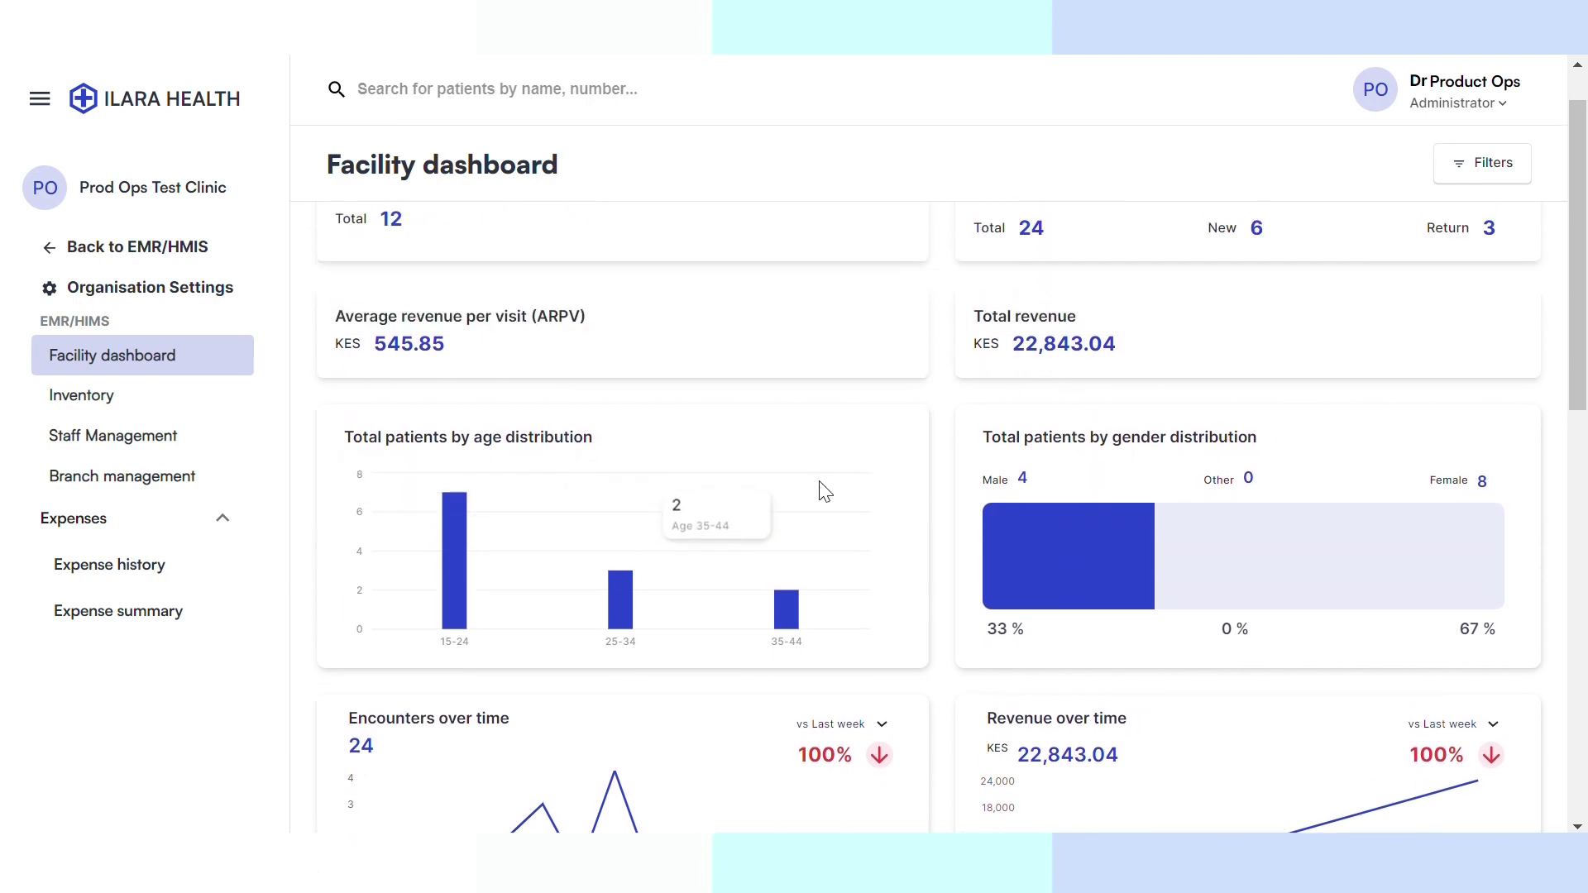
pyautogui.scroll(-4, 824, 490)
pyautogui.scroll(-5, 824, 490)
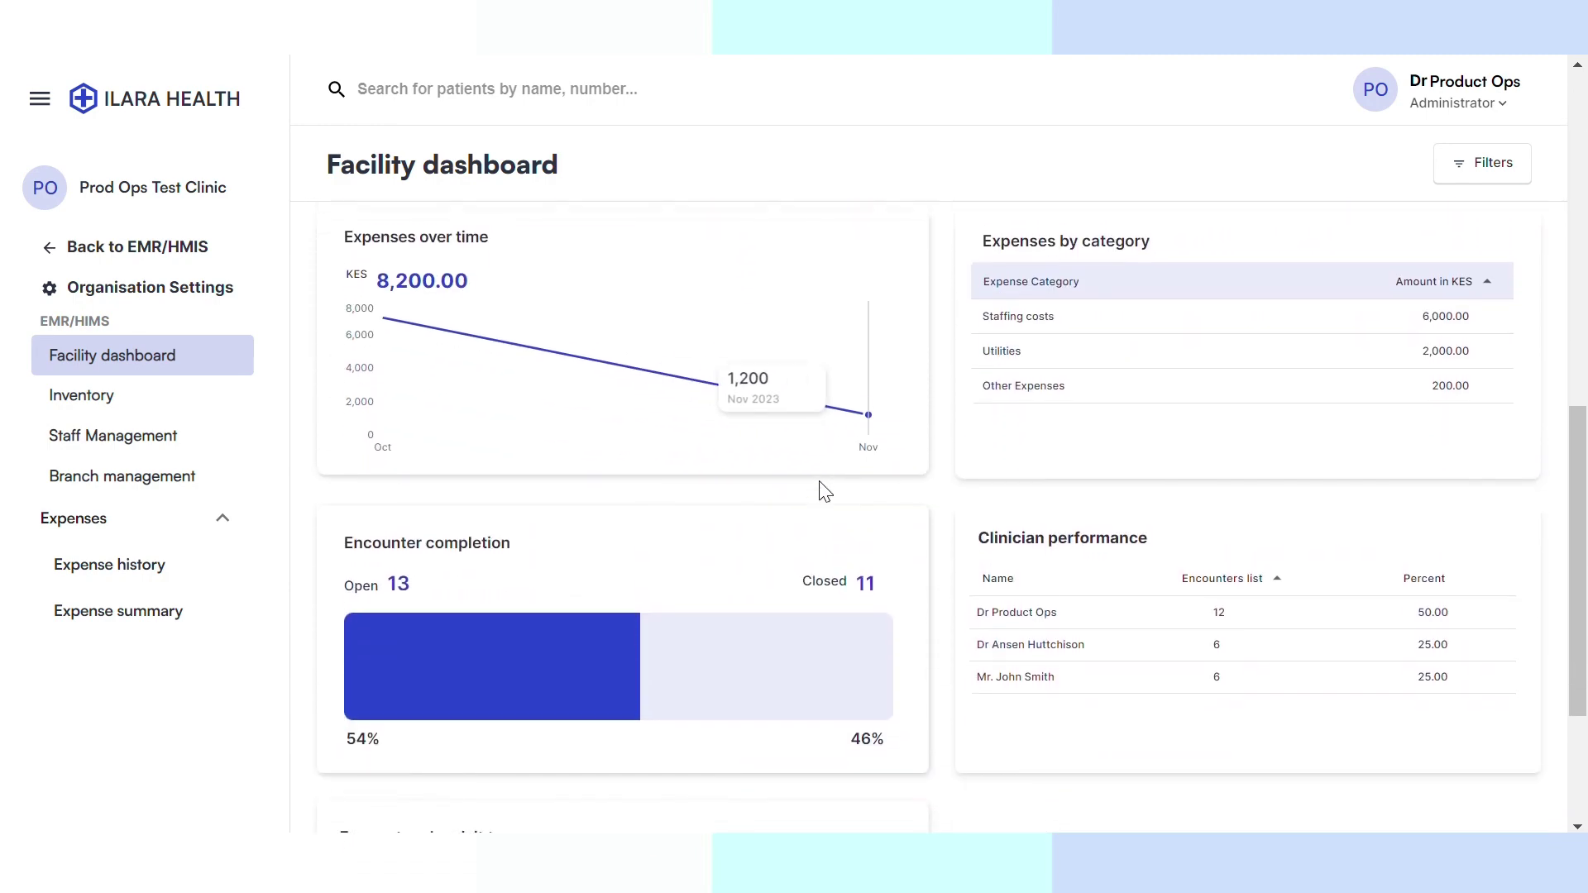
pyautogui.scroll(-3, 1117, 464)
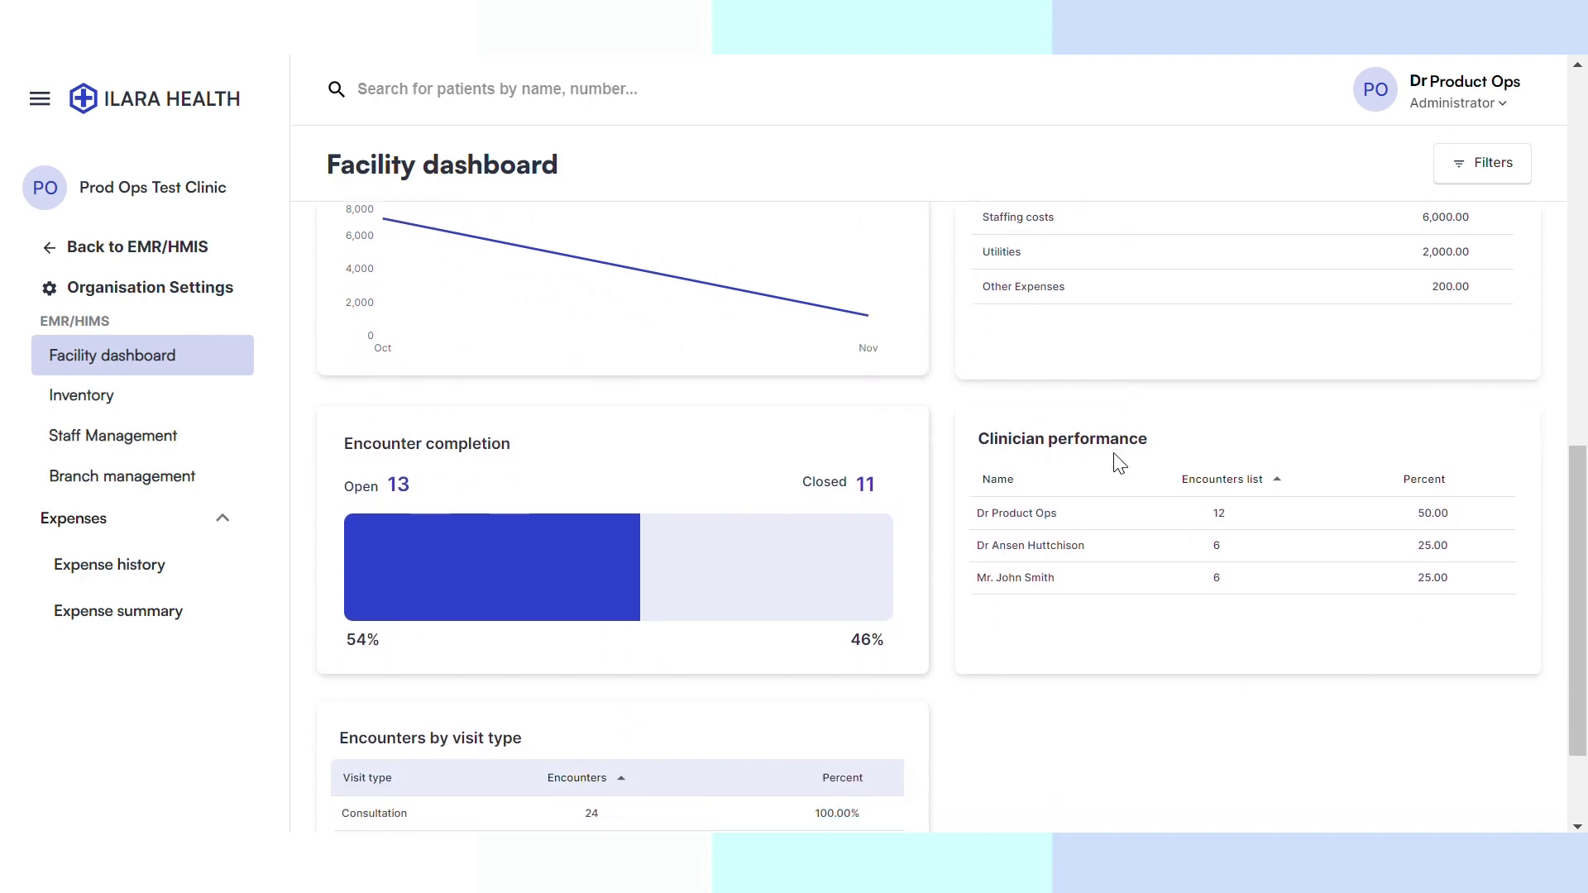
pyautogui.scroll(10, 1119, 462)
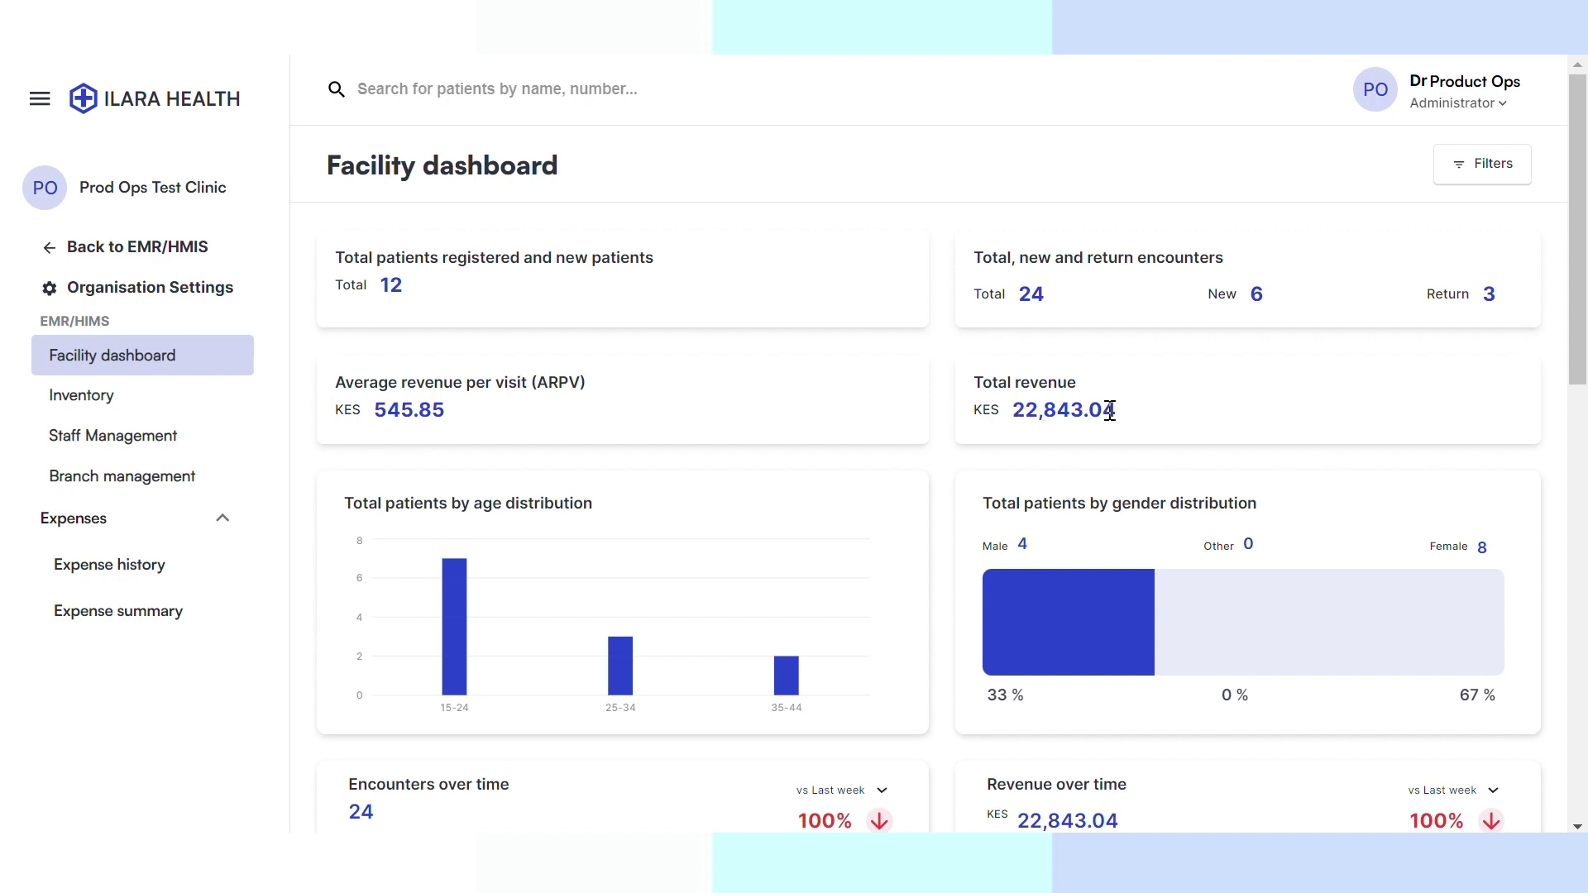
# - Filter the facility dashboard by the duration Last 7 days and apply the filter
pyautogui.click(1499, 172)
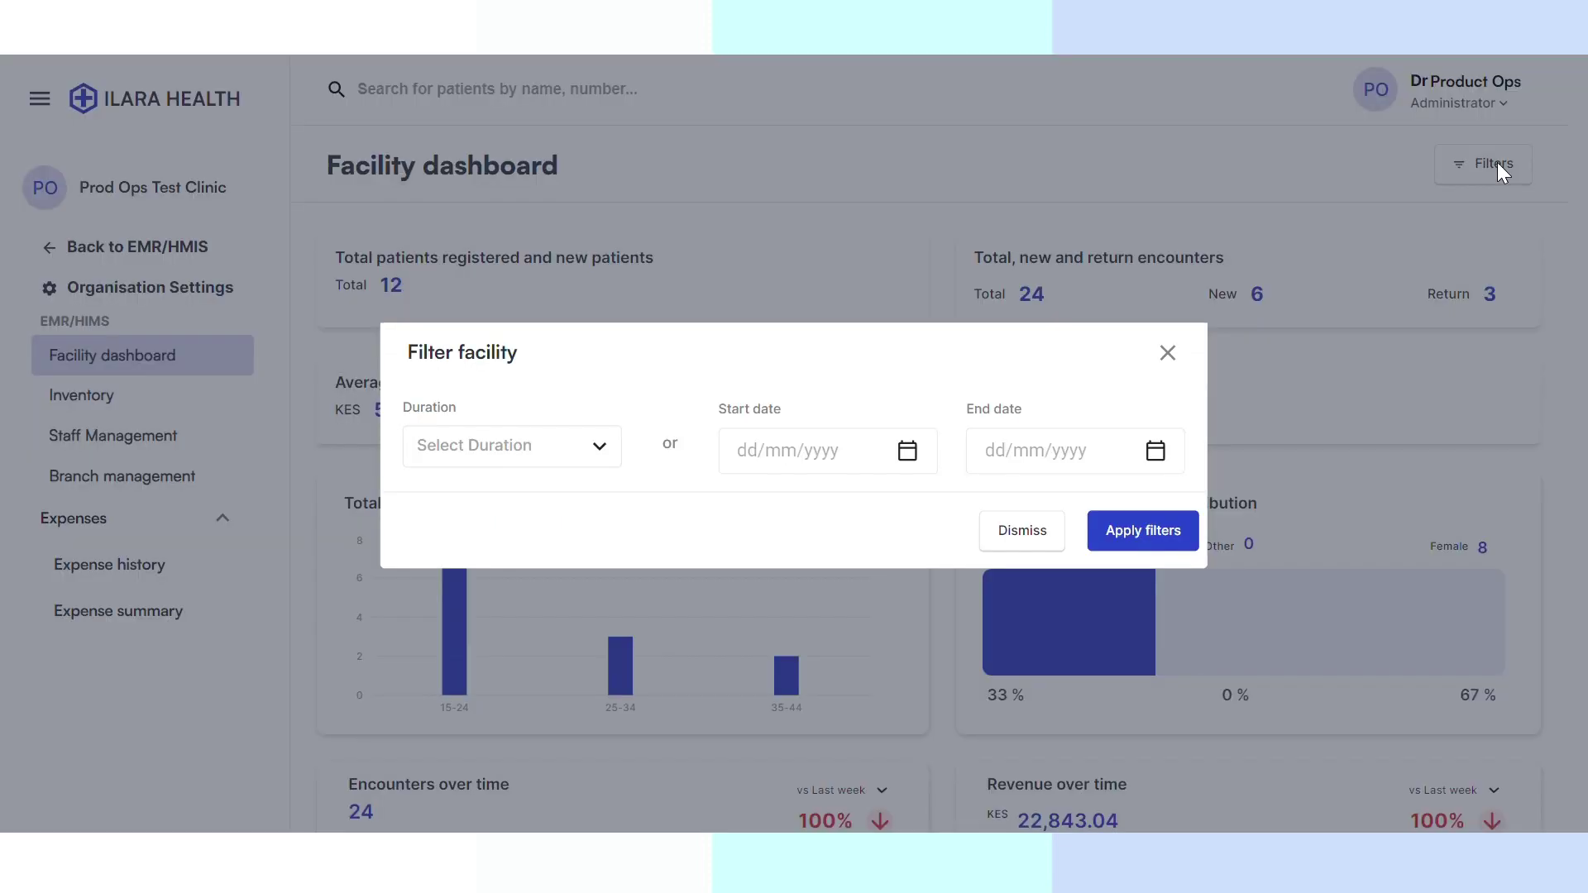
pyautogui.click(587, 458)
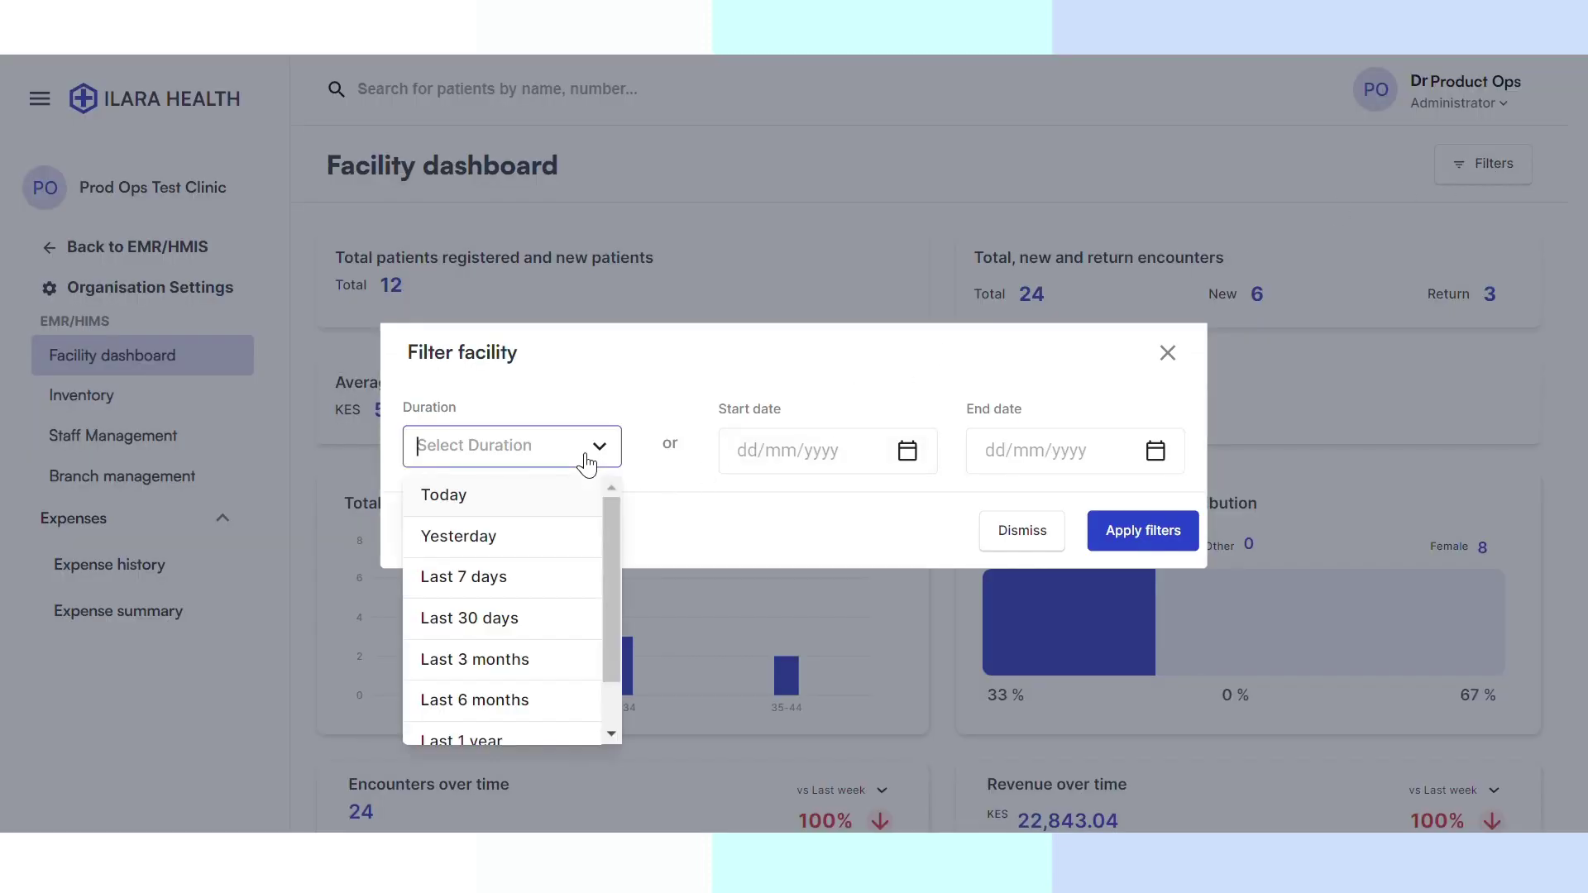
pyautogui.click(450, 578)
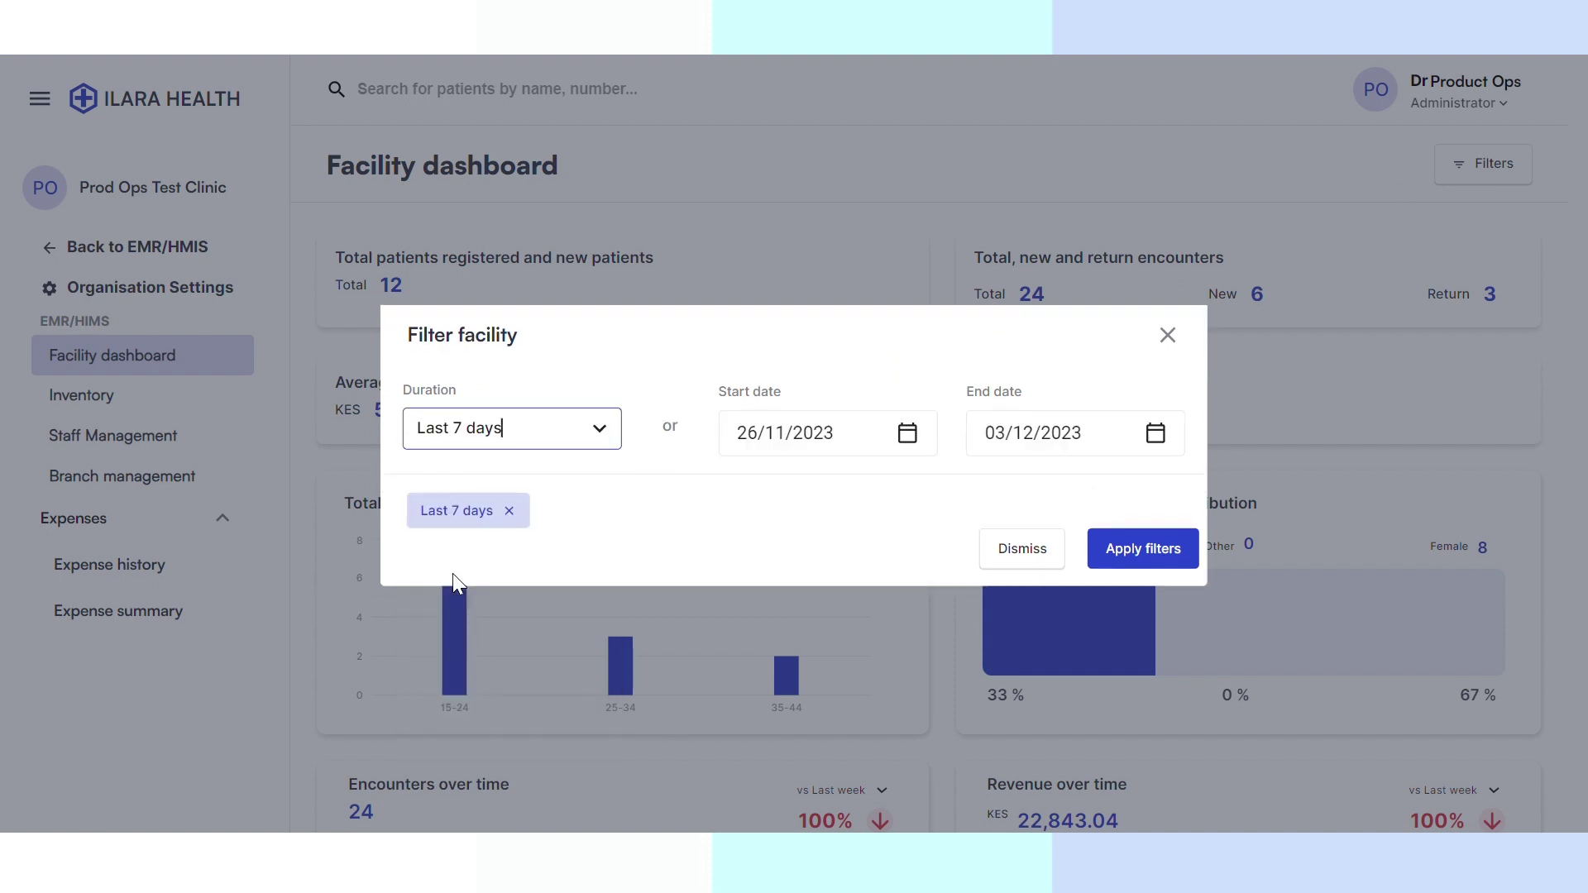
pyautogui.click(1156, 559)
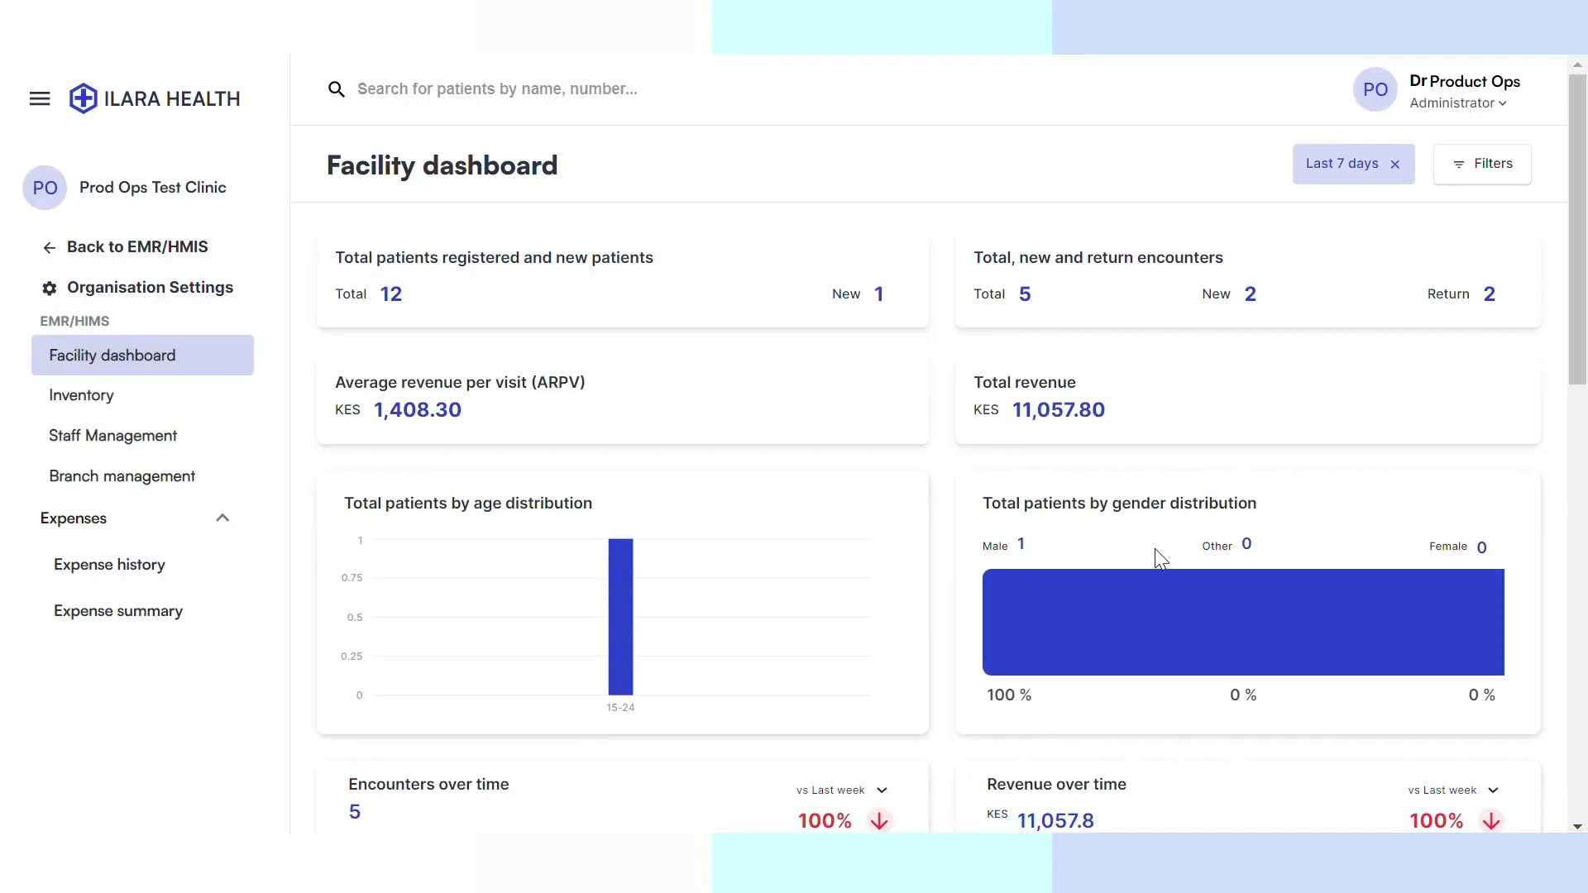
# - Look over the filtered facility figures and remove the Last 7 days filter from the dashboard
pyautogui.scroll(-3, 1183, 700)
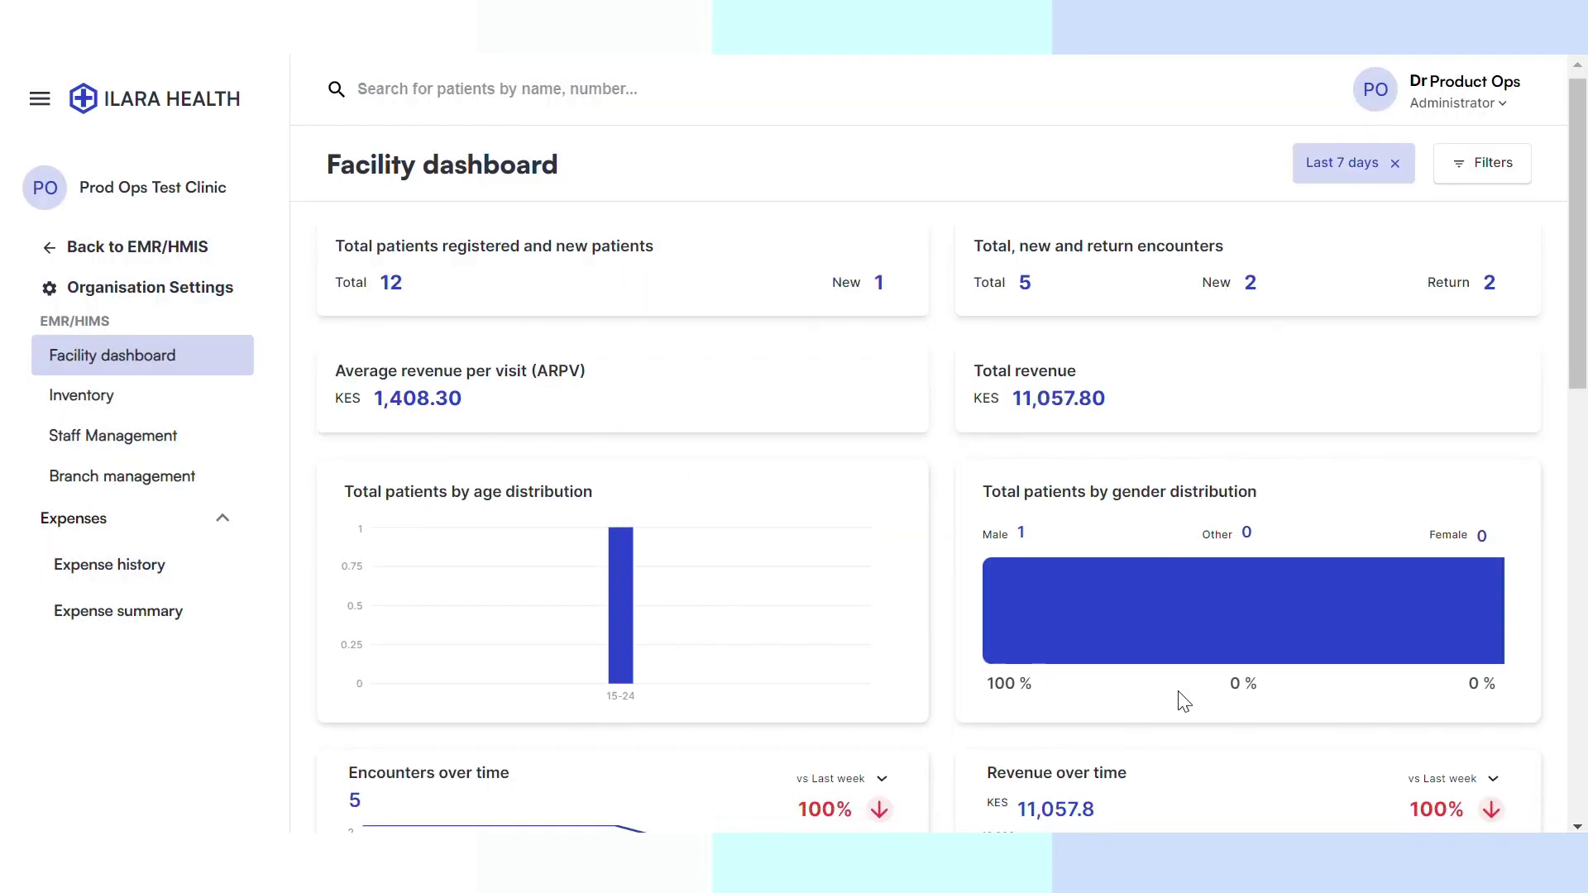
pyautogui.scroll(-3, 1183, 699)
pyautogui.scroll(6, 1182, 699)
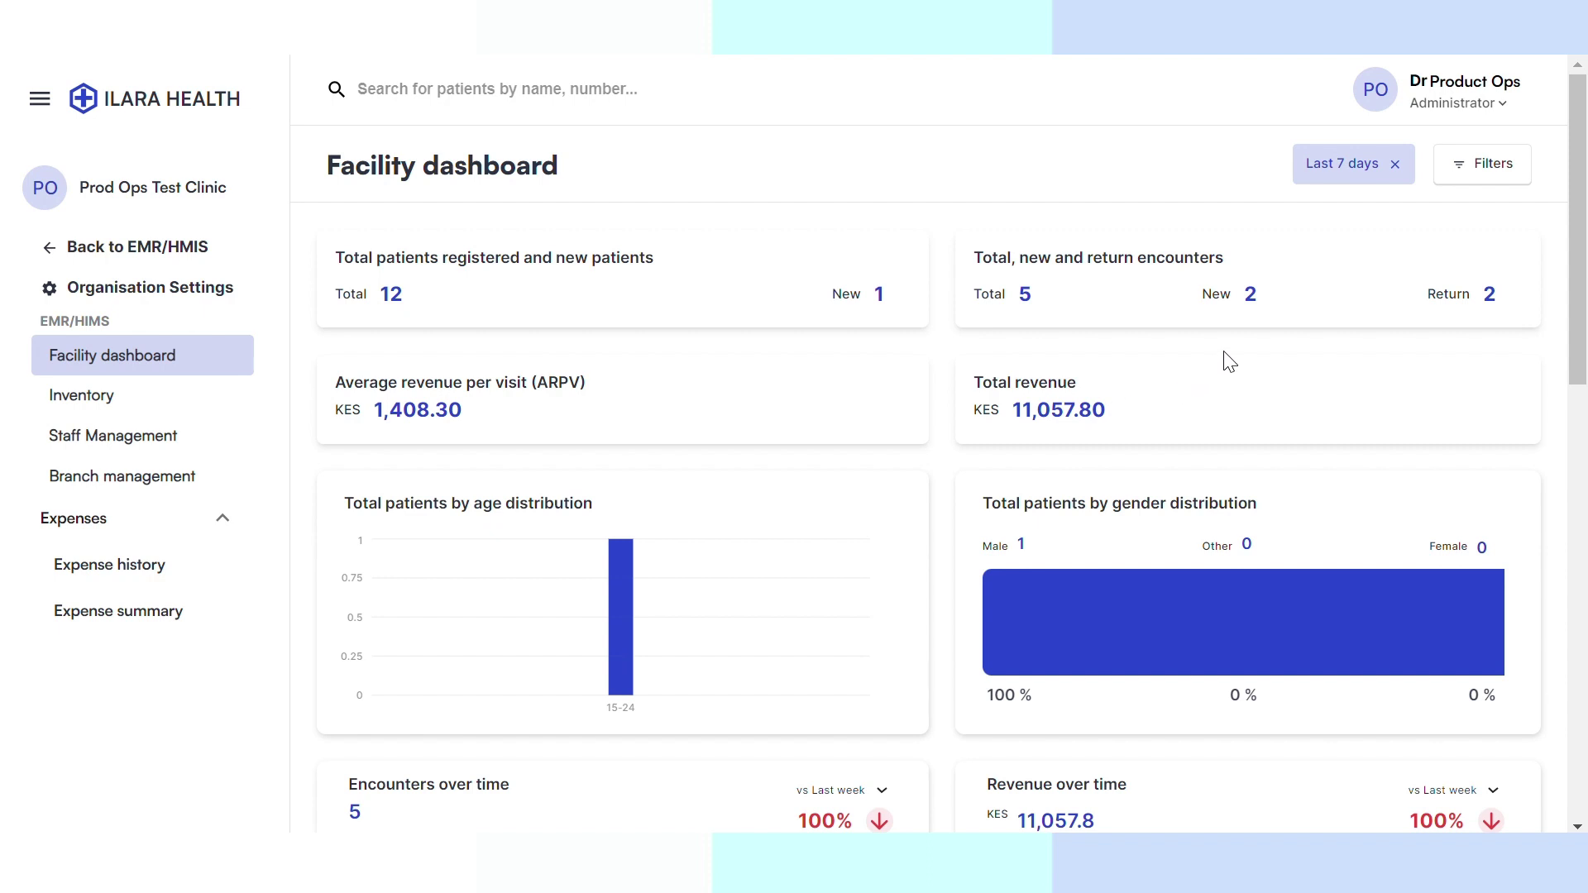
pyautogui.click(1395, 163)
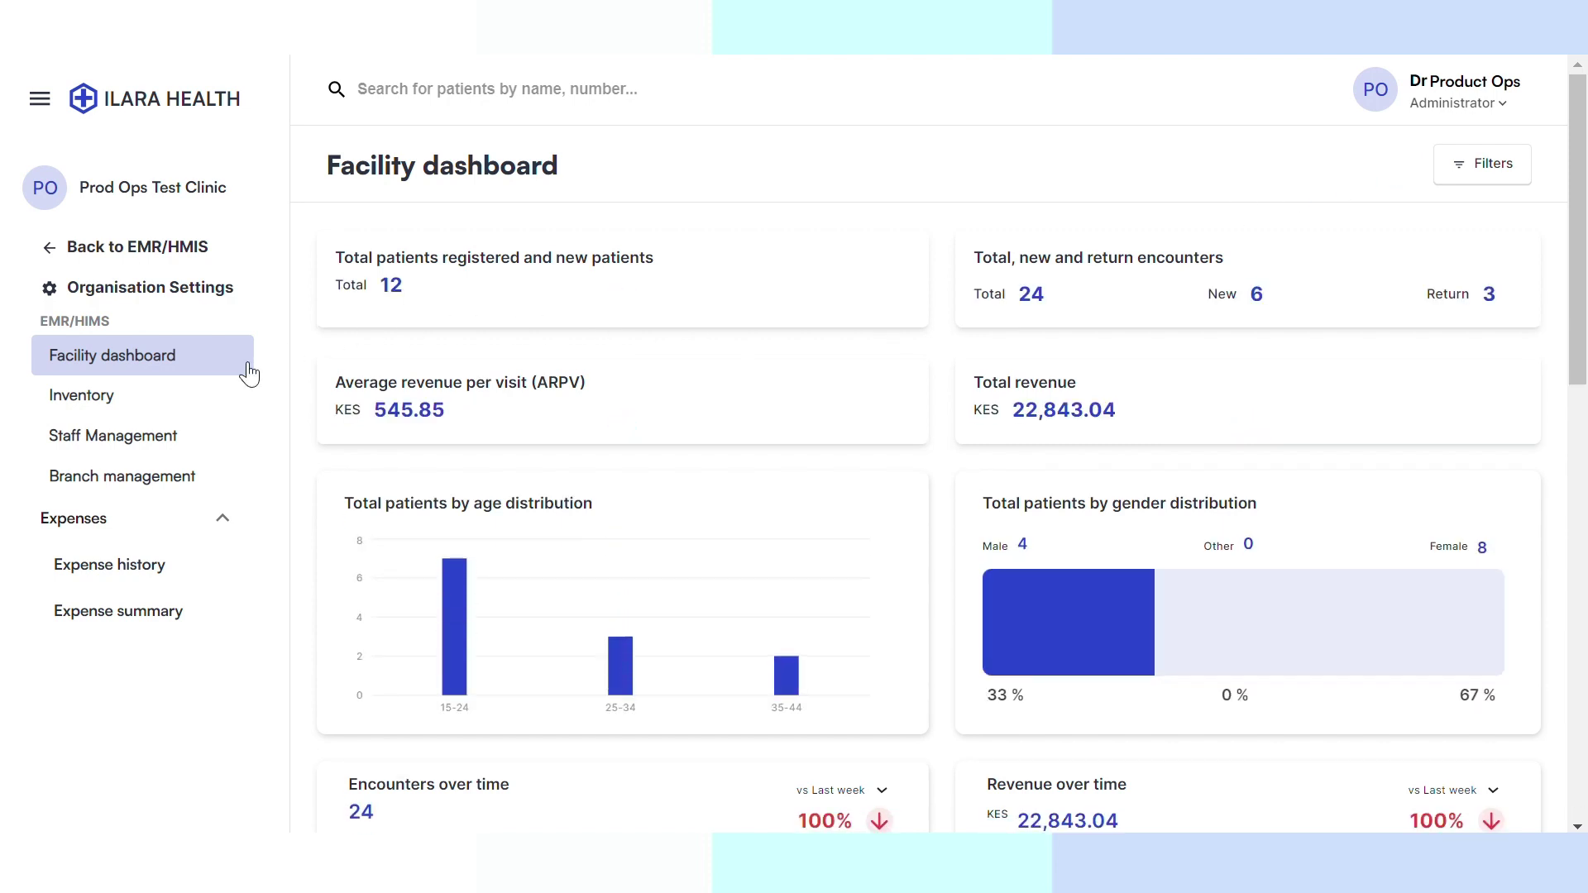
# - In staff management, examine the date-added filter's duration and date options, and close the filter dialog without applying anything
pyautogui.click(143, 447)
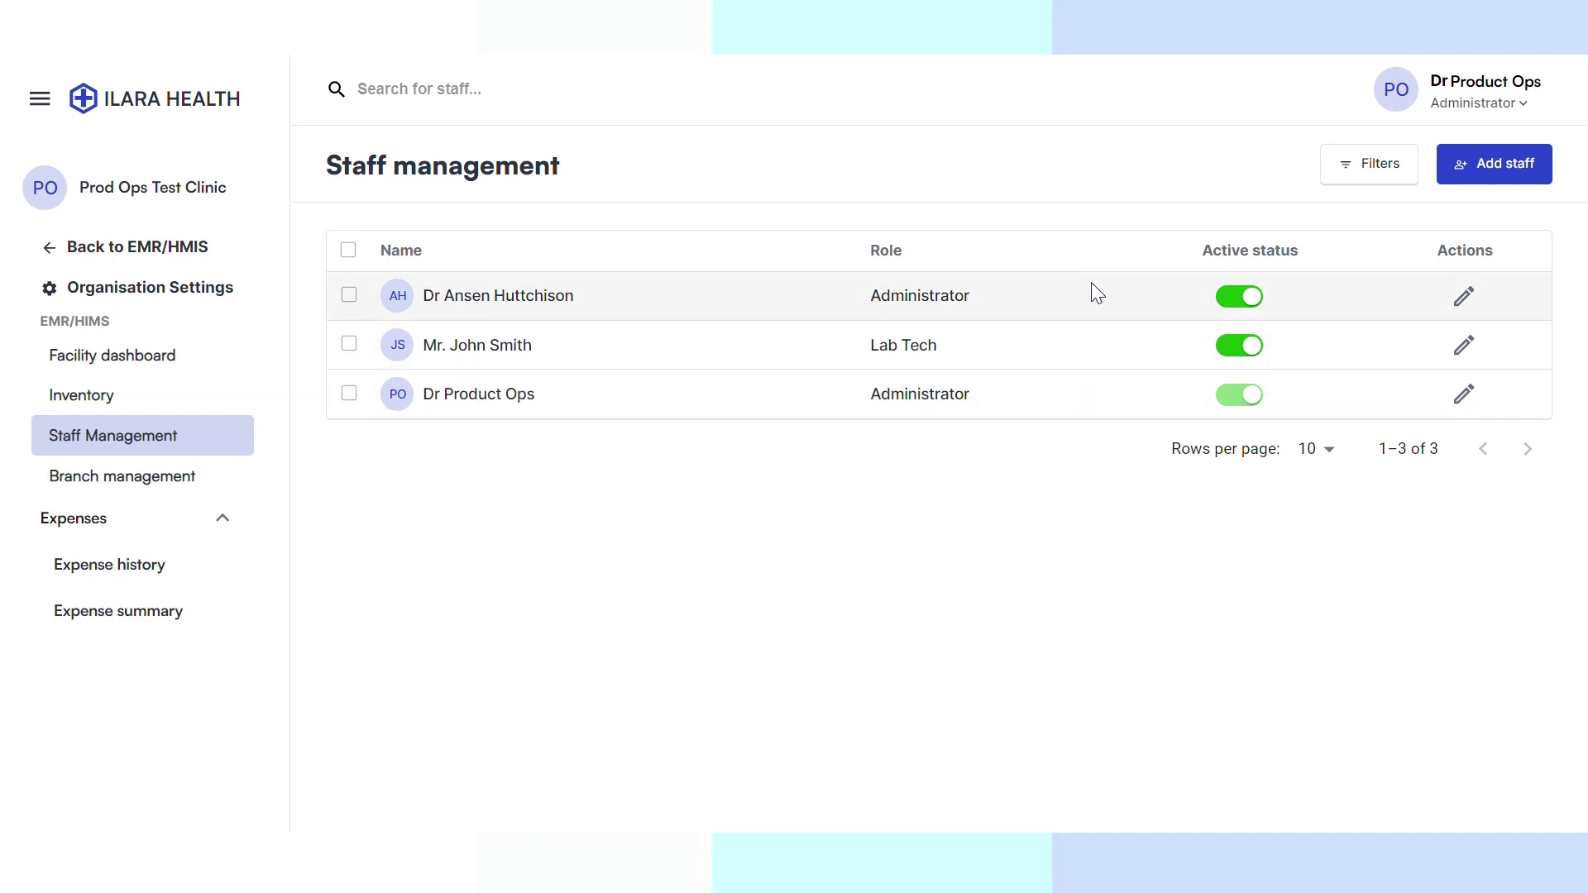
pyautogui.click(1363, 183)
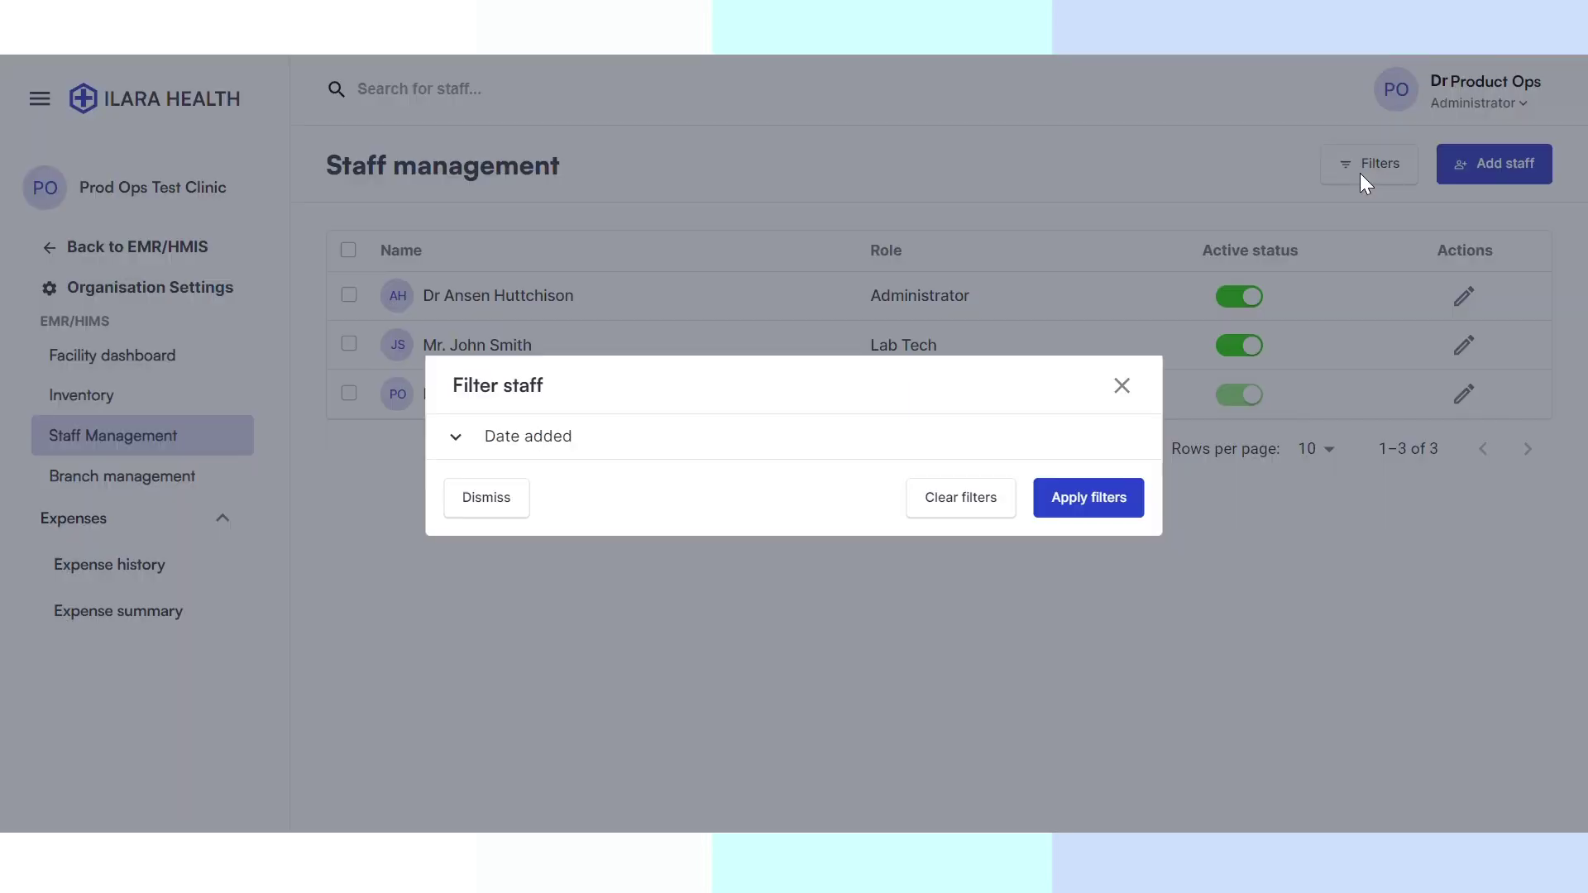
pyautogui.click(637, 438)
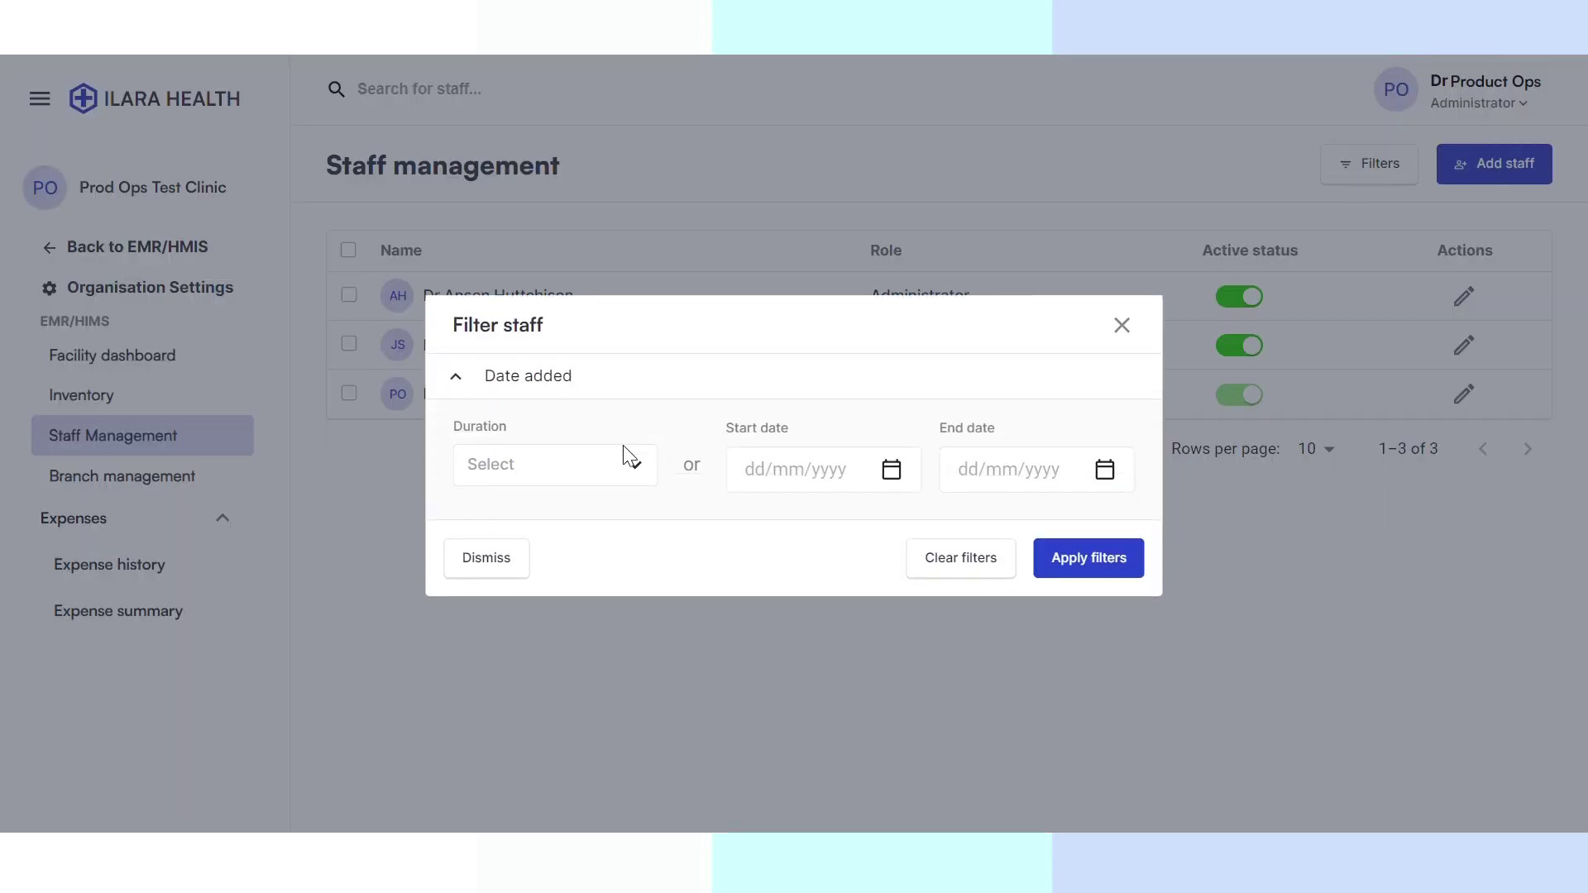
pyautogui.click(633, 468)
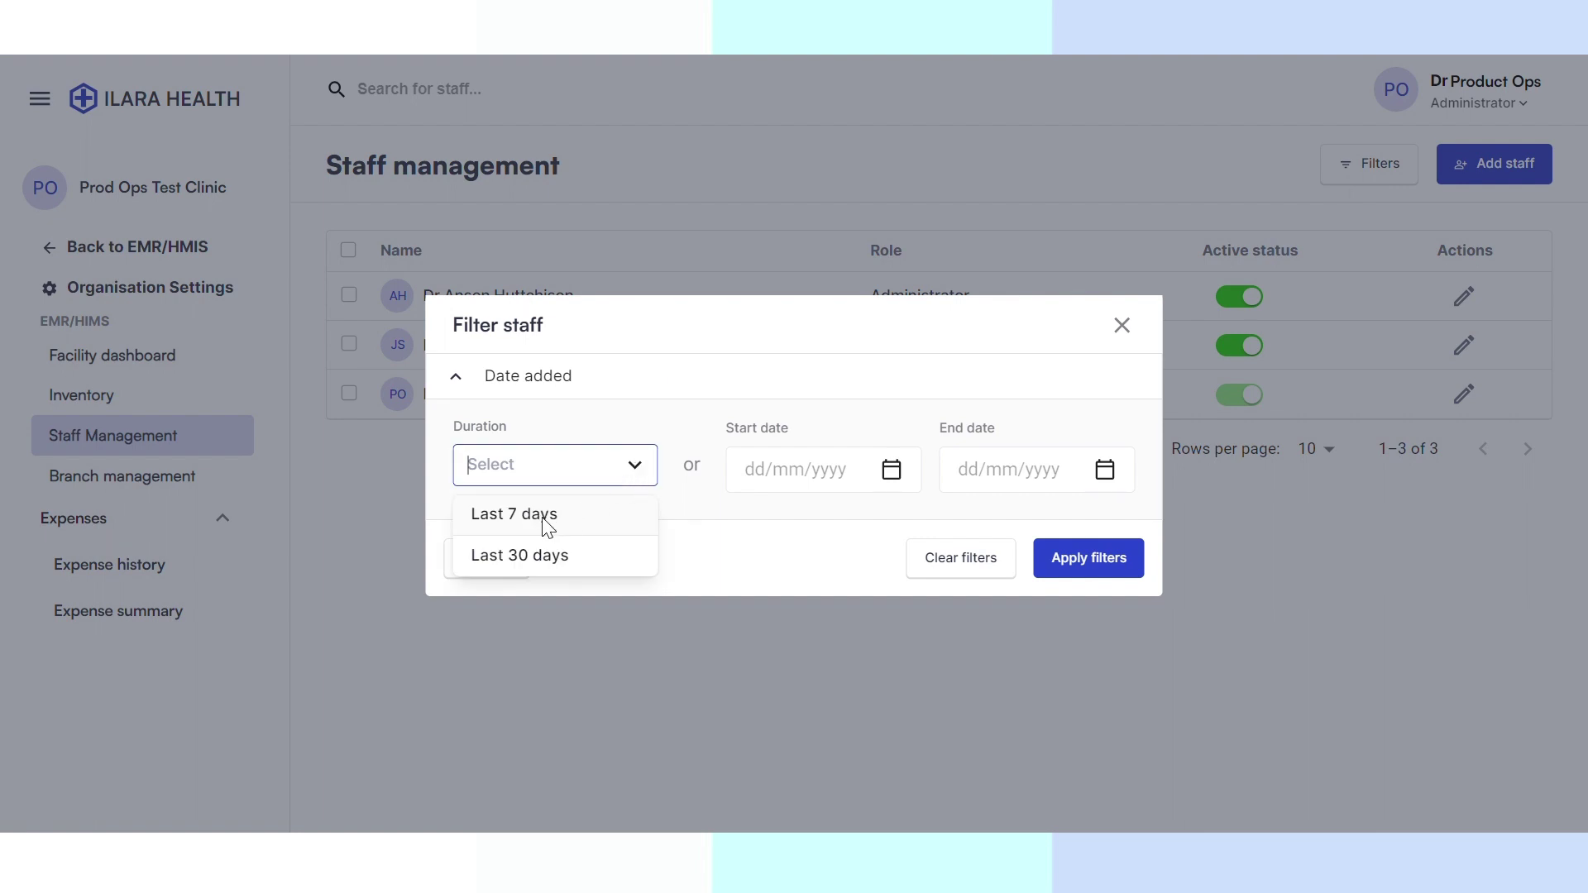
pyautogui.click(795, 401)
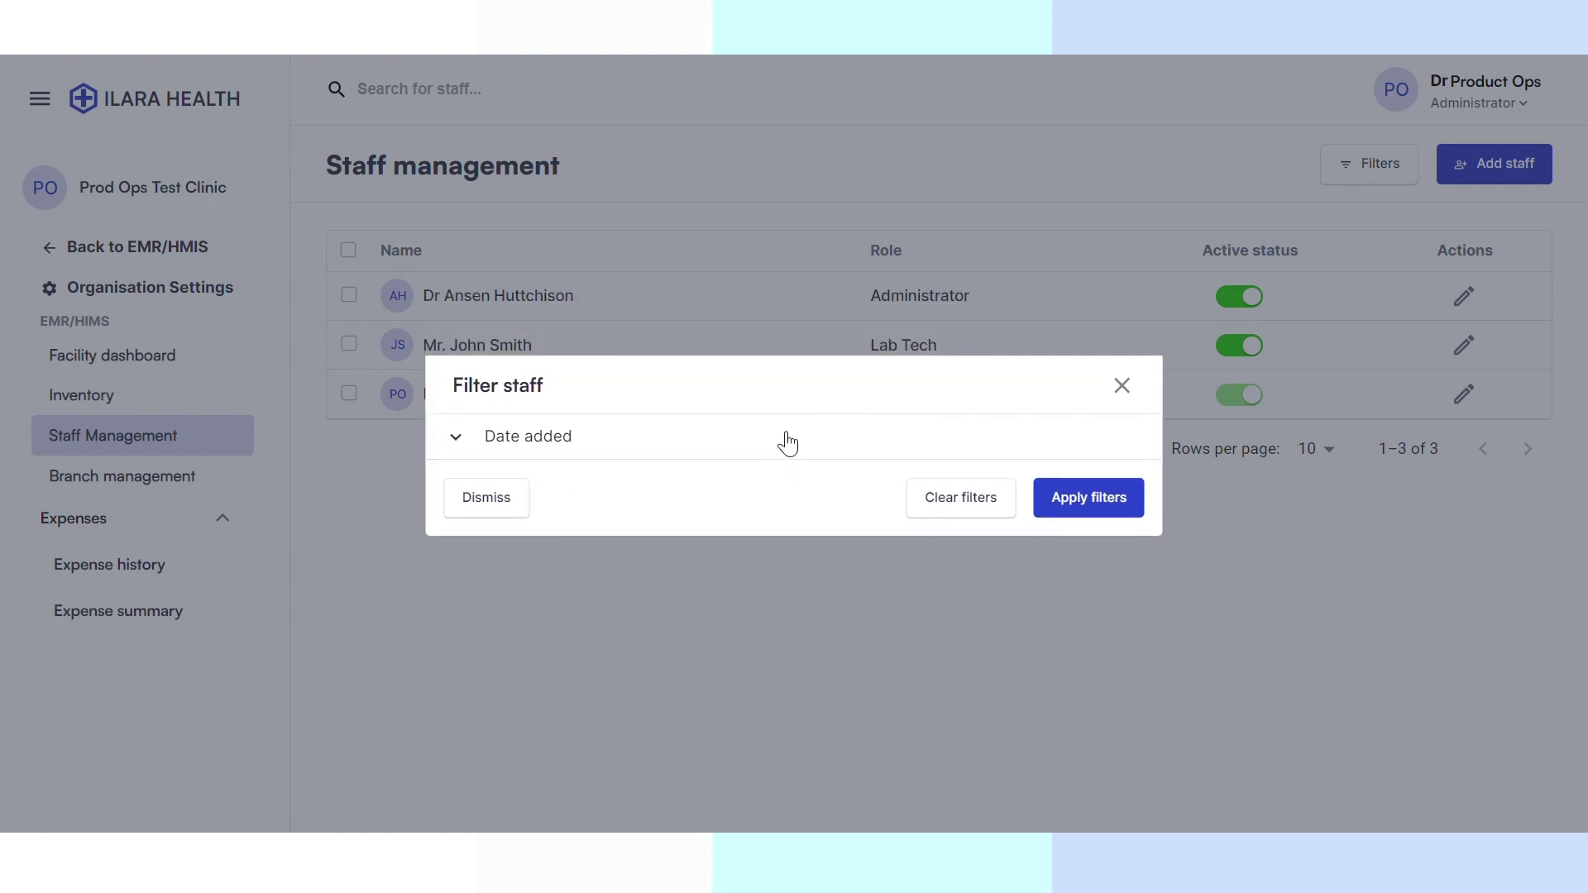
pyautogui.click(804, 451)
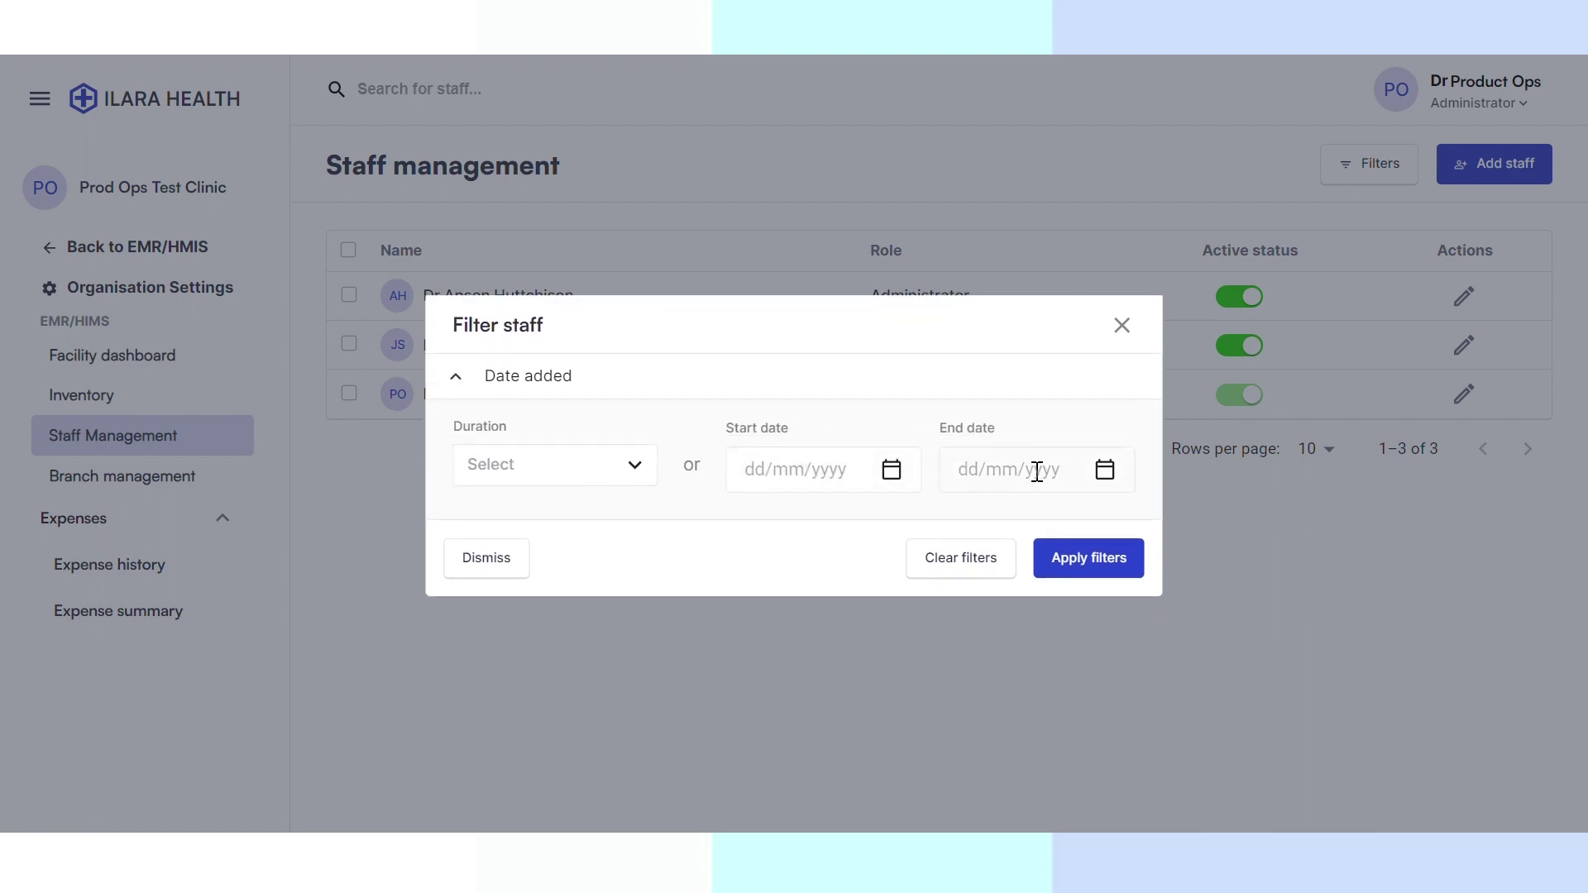
pyautogui.click(1123, 325)
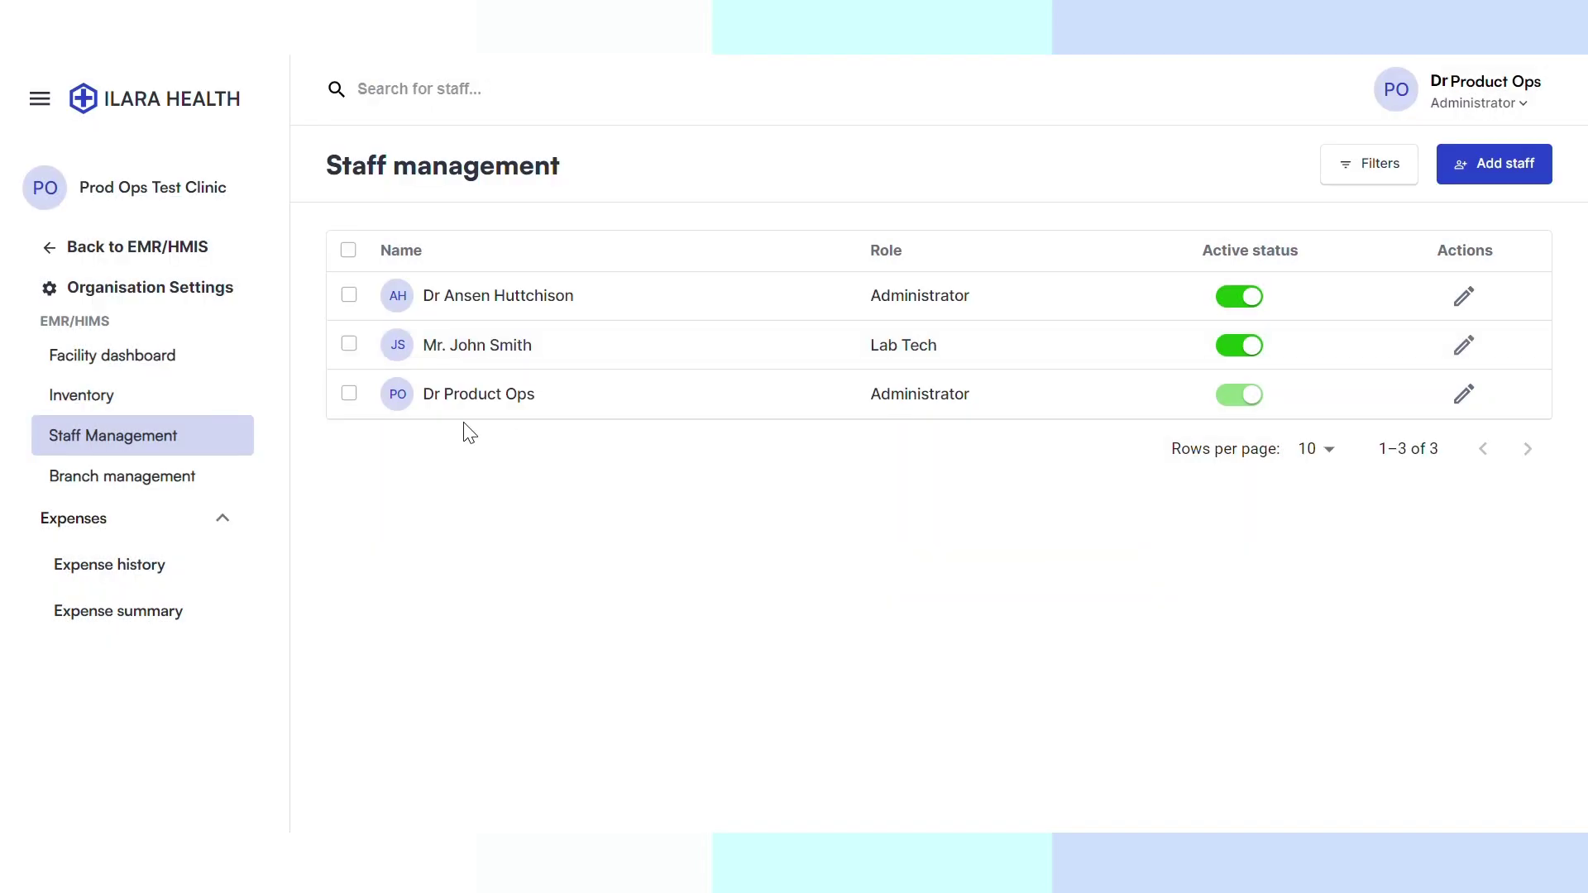
# - In the expense history, set the category filter to Rent
pyautogui.click(79, 587)
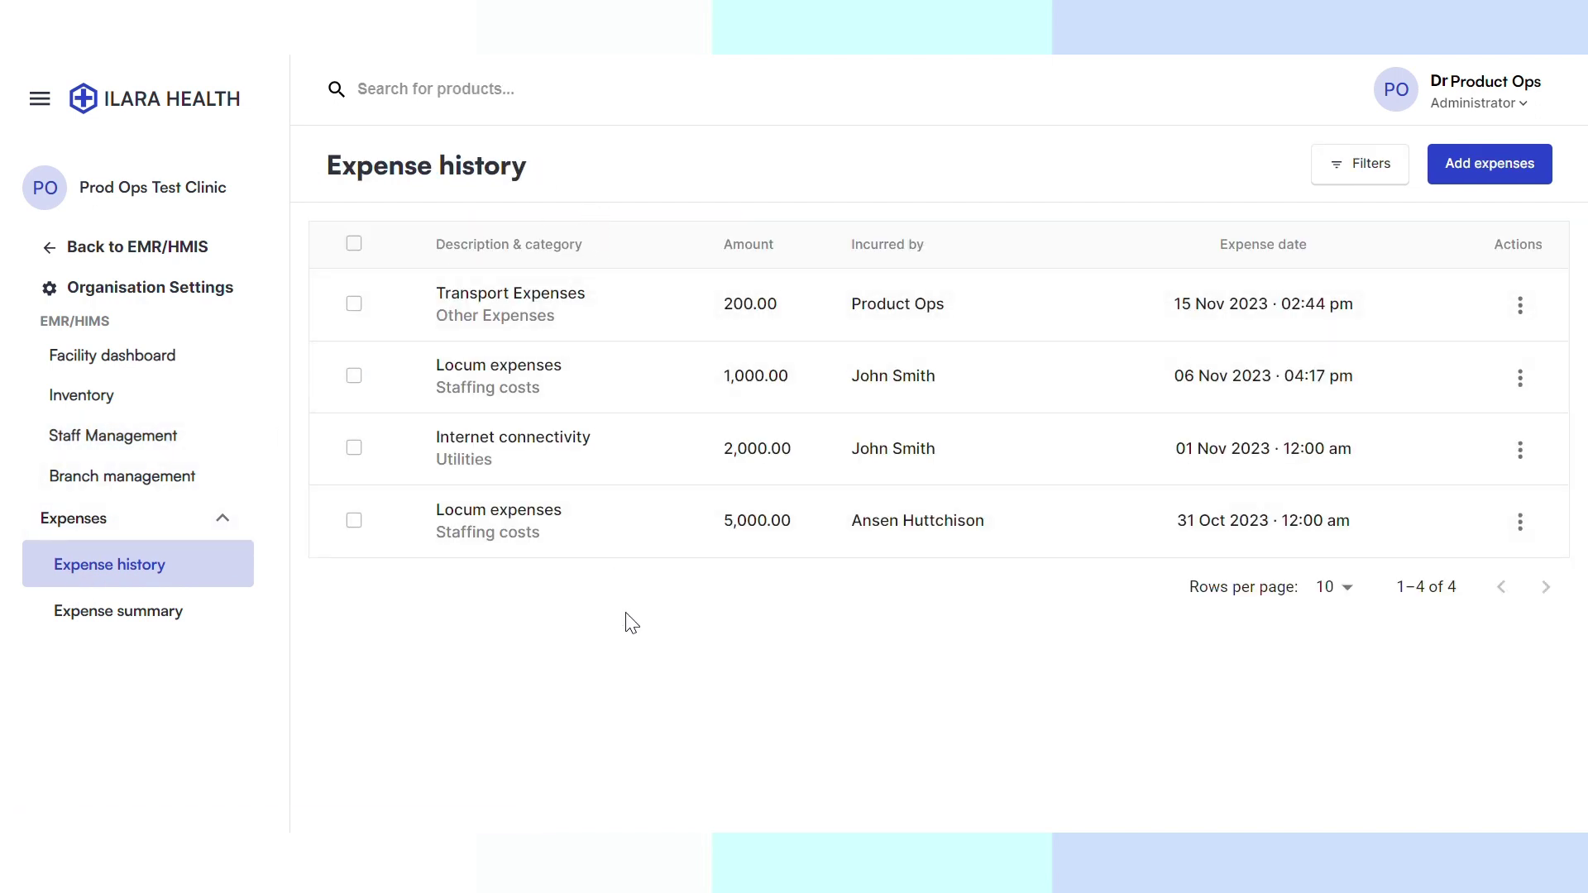
pyautogui.click(1342, 175)
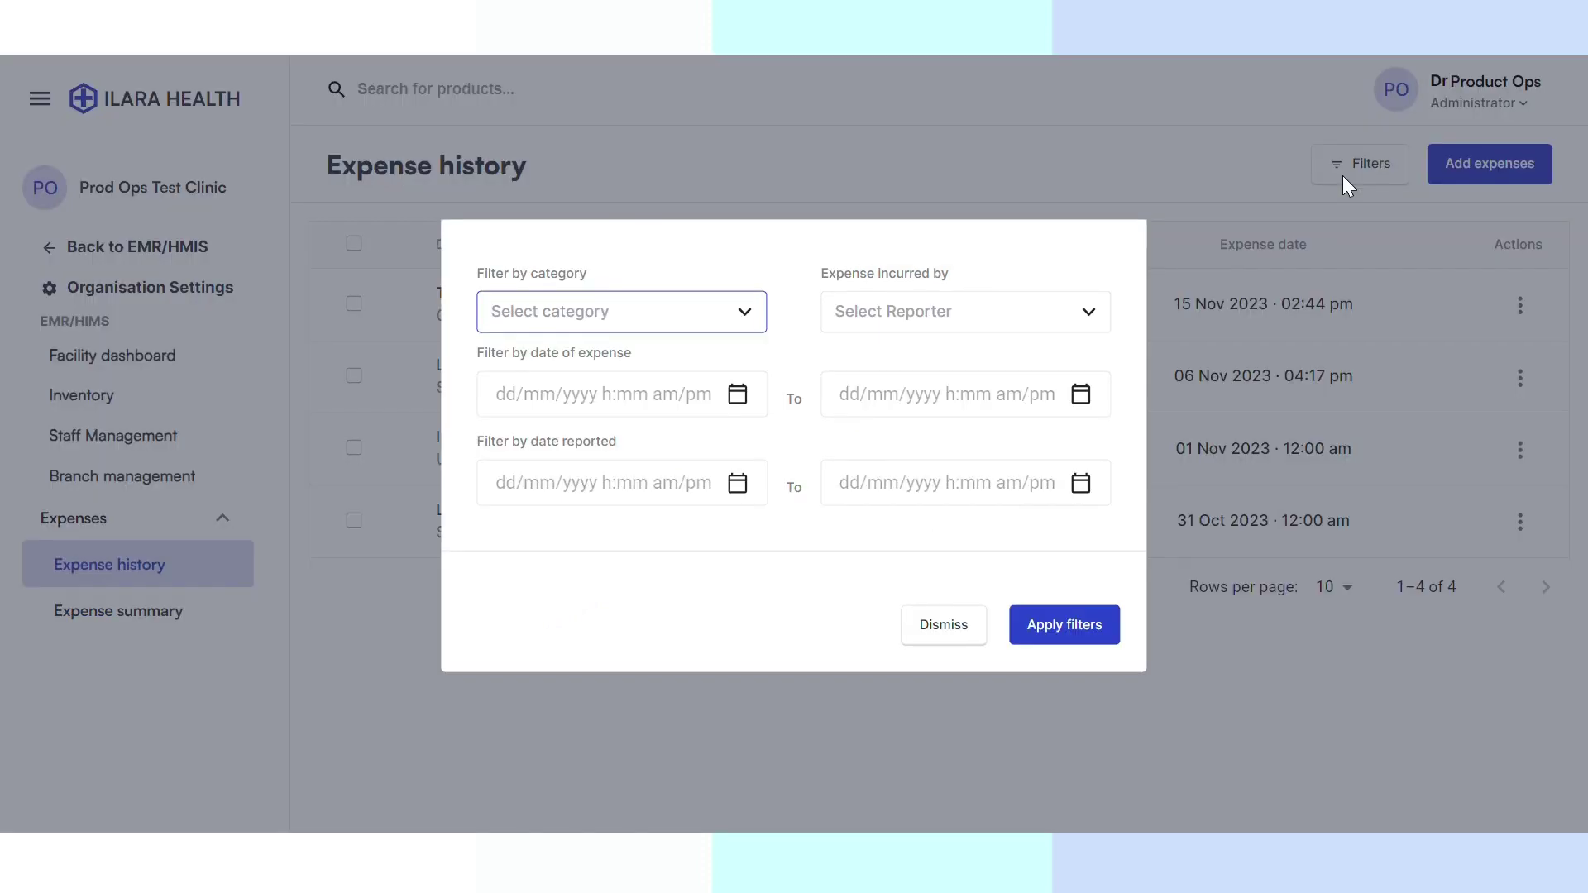
pyautogui.click(745, 319)
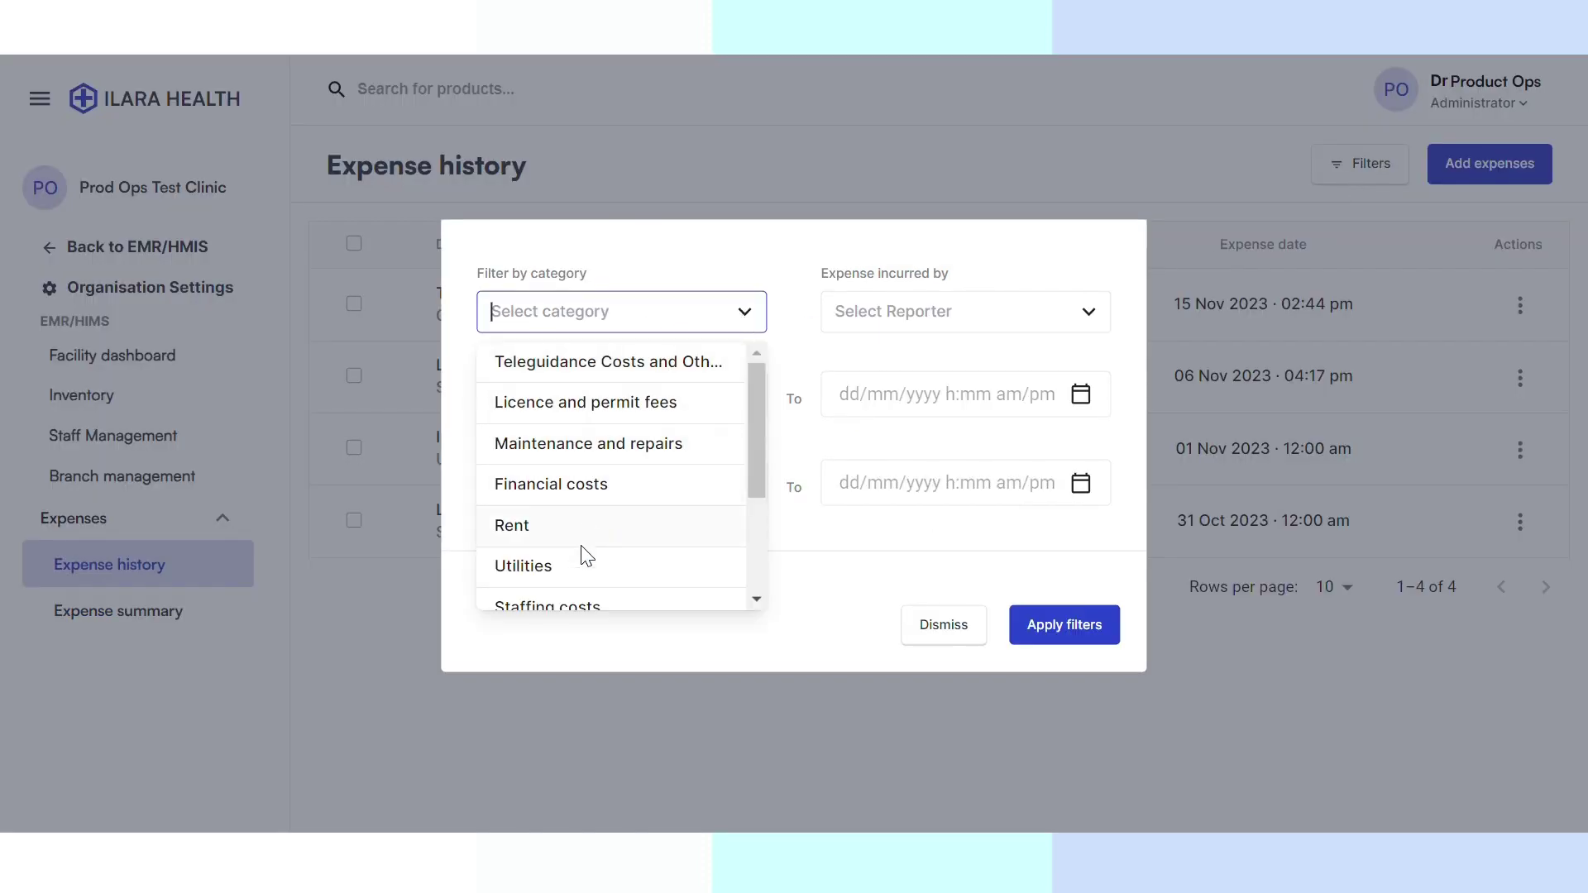
pyautogui.scroll(-3, 583, 554)
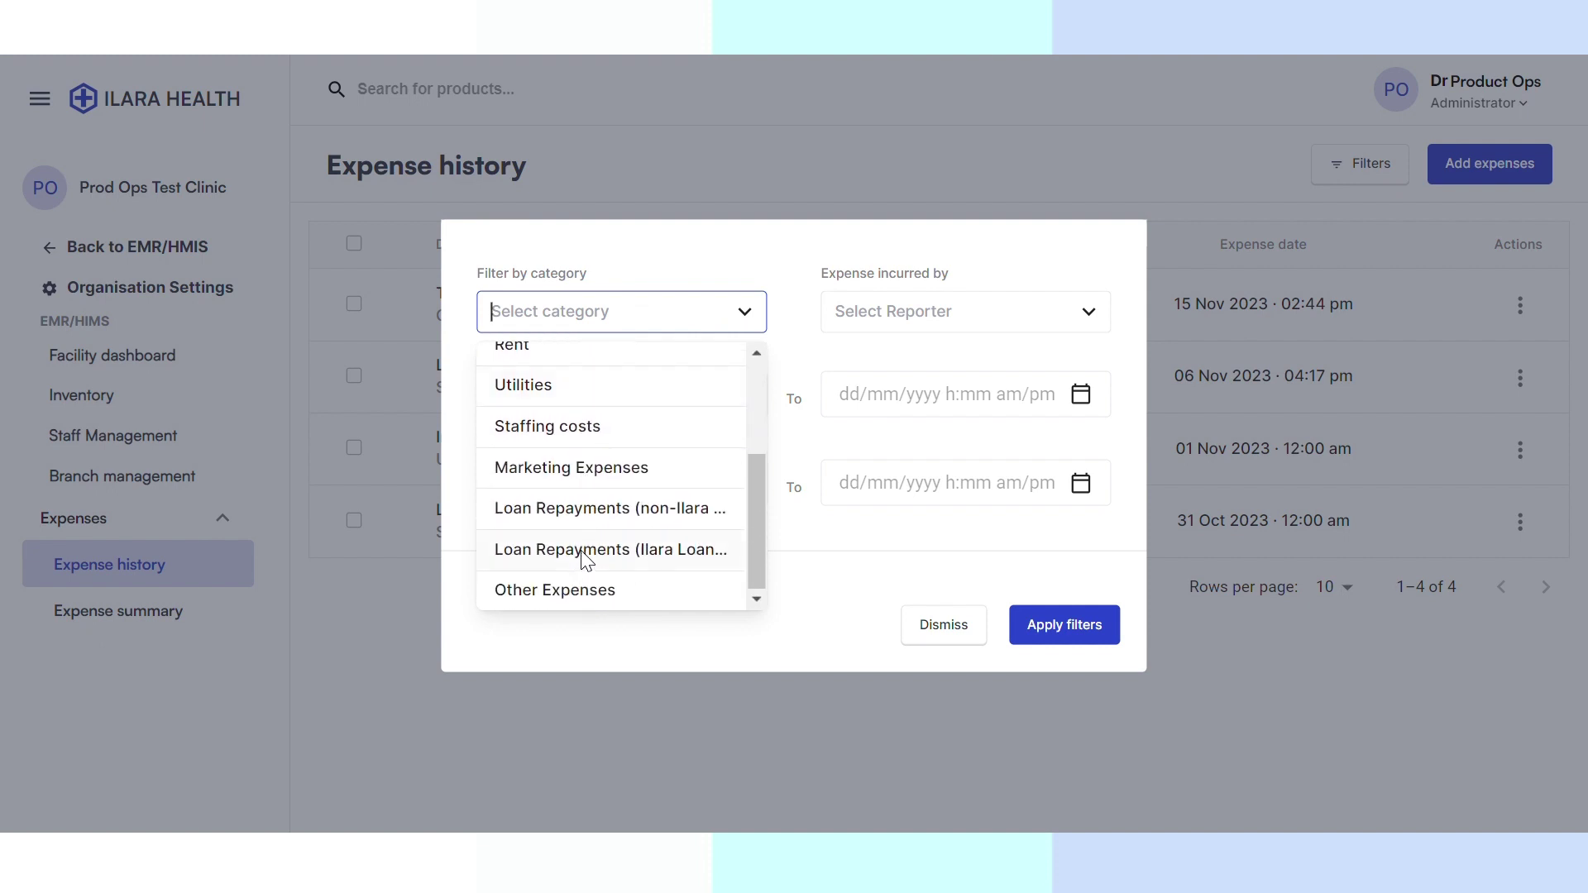
pyautogui.scroll(3, 597, 488)
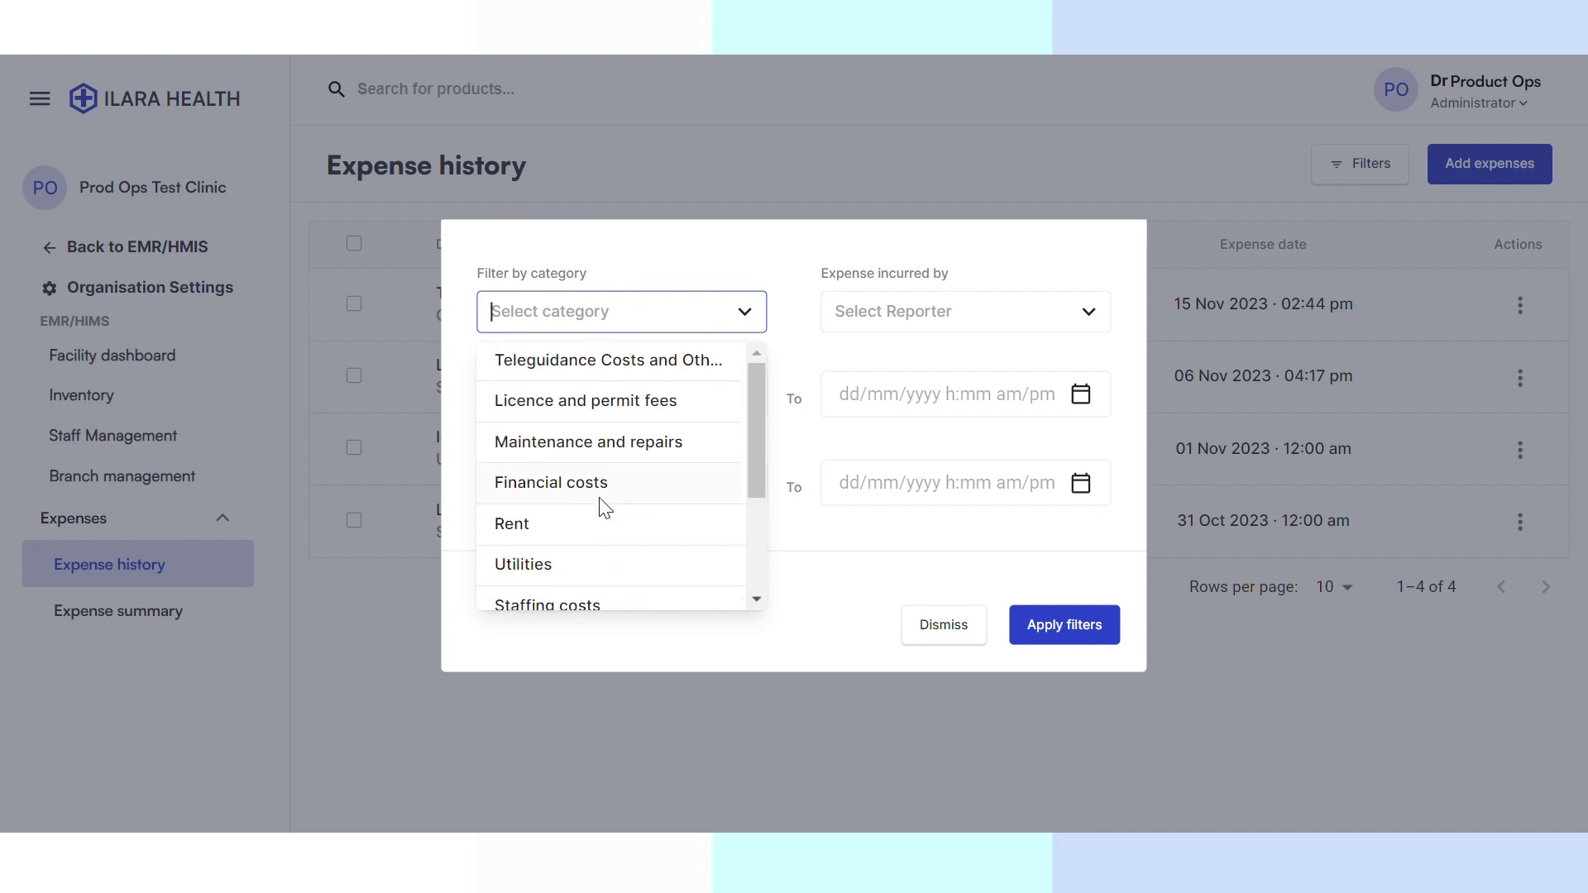
pyautogui.scroll(-3, 603, 488)
pyautogui.scroll(3, 546, 521)
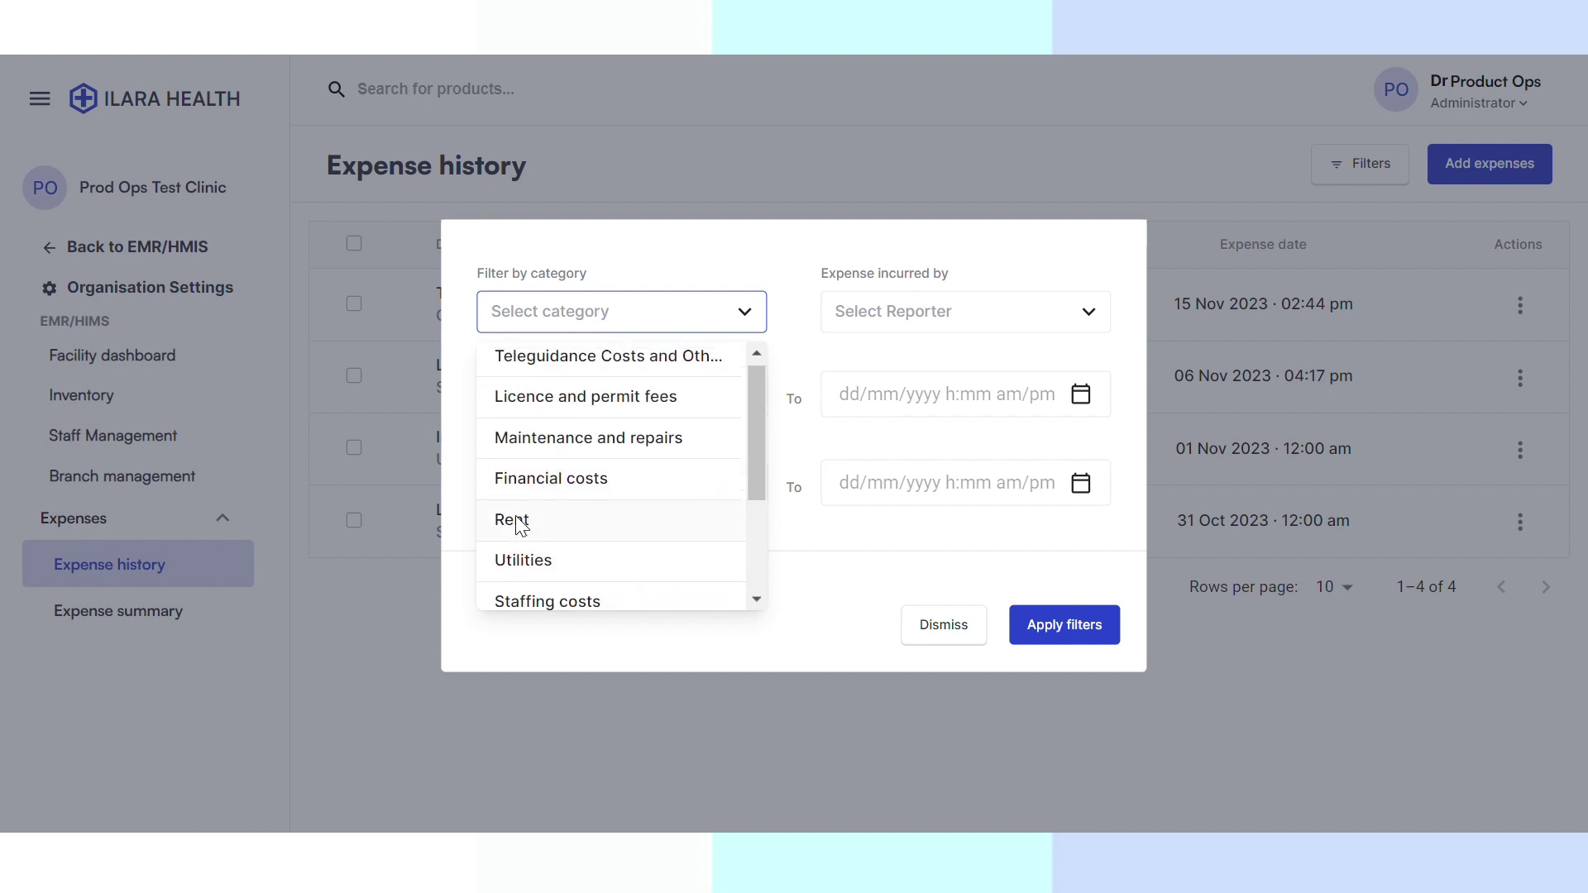
pyautogui.click(520, 526)
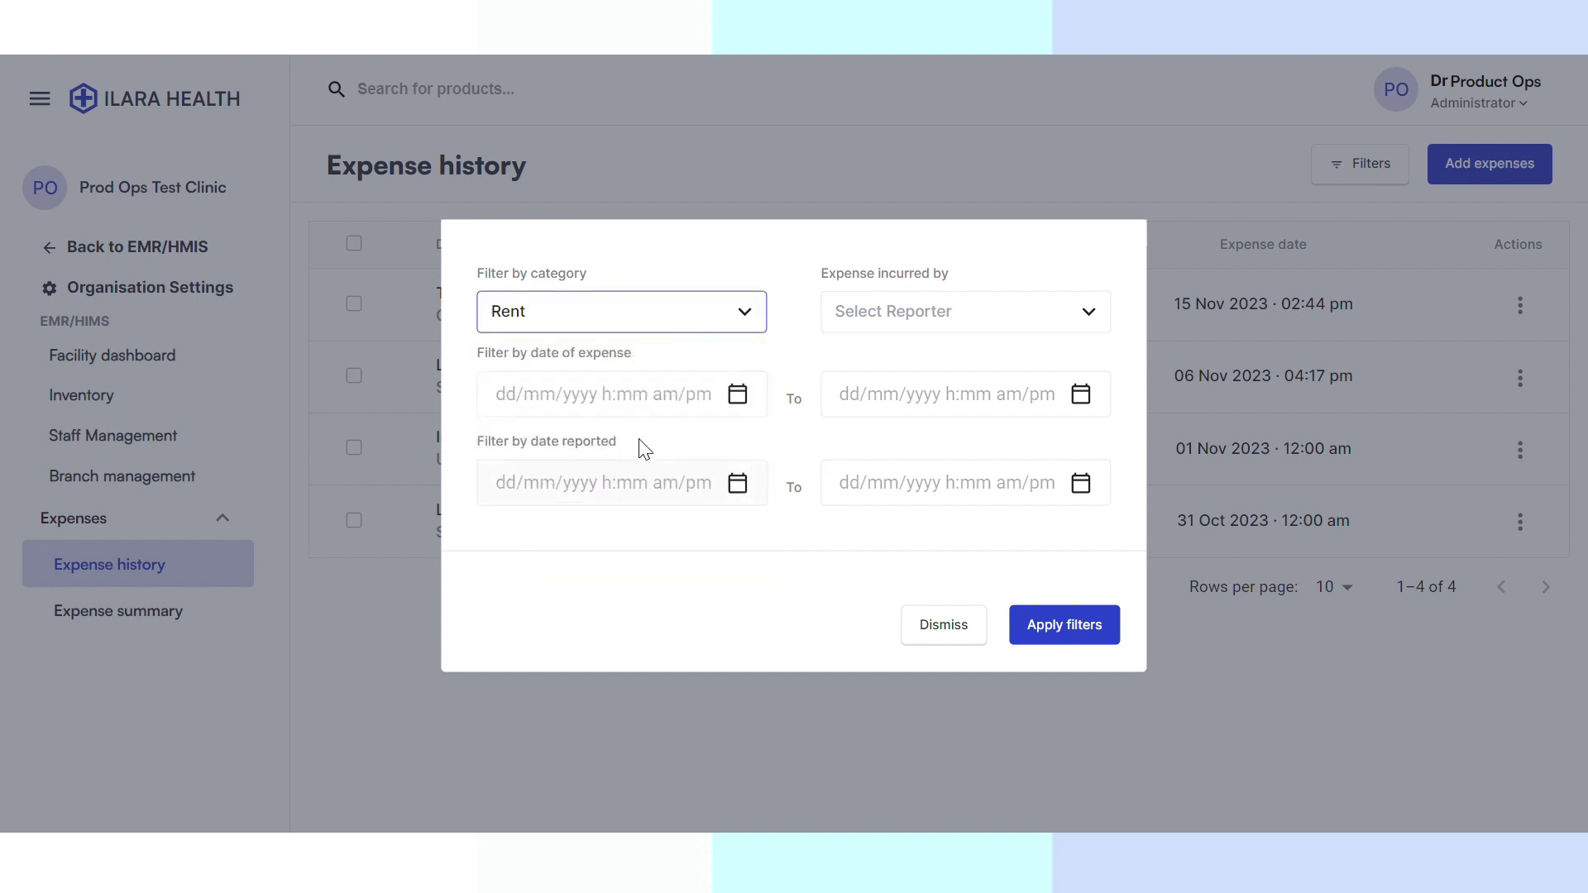
# - Set the expense incurred-by filter to Product Ops and apply the expense filters
pyautogui.click(995, 317)
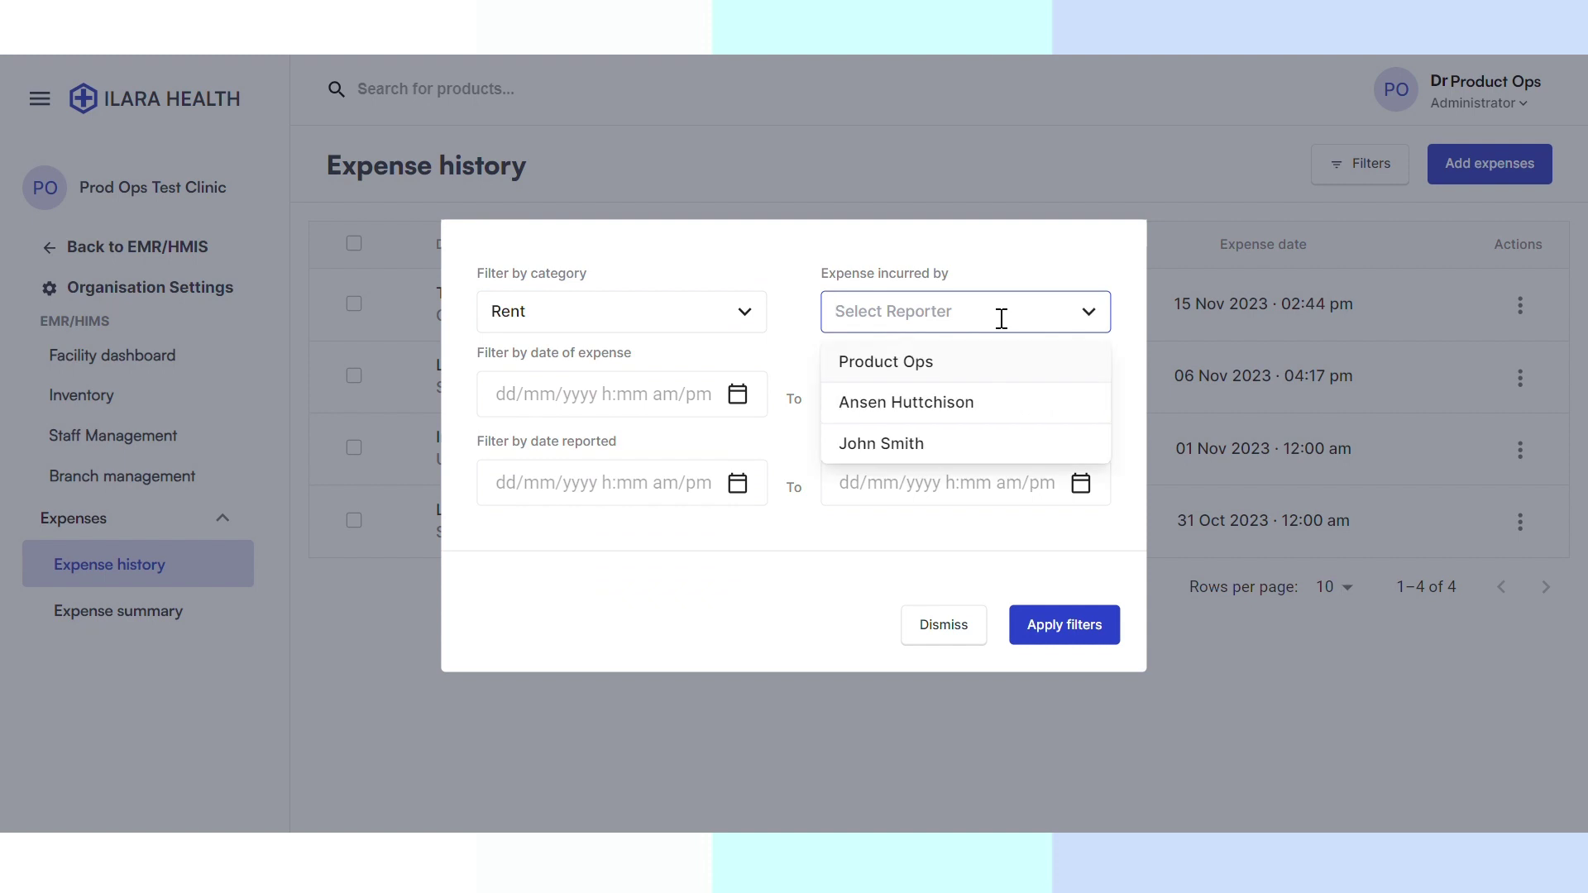
pyautogui.click(906, 371)
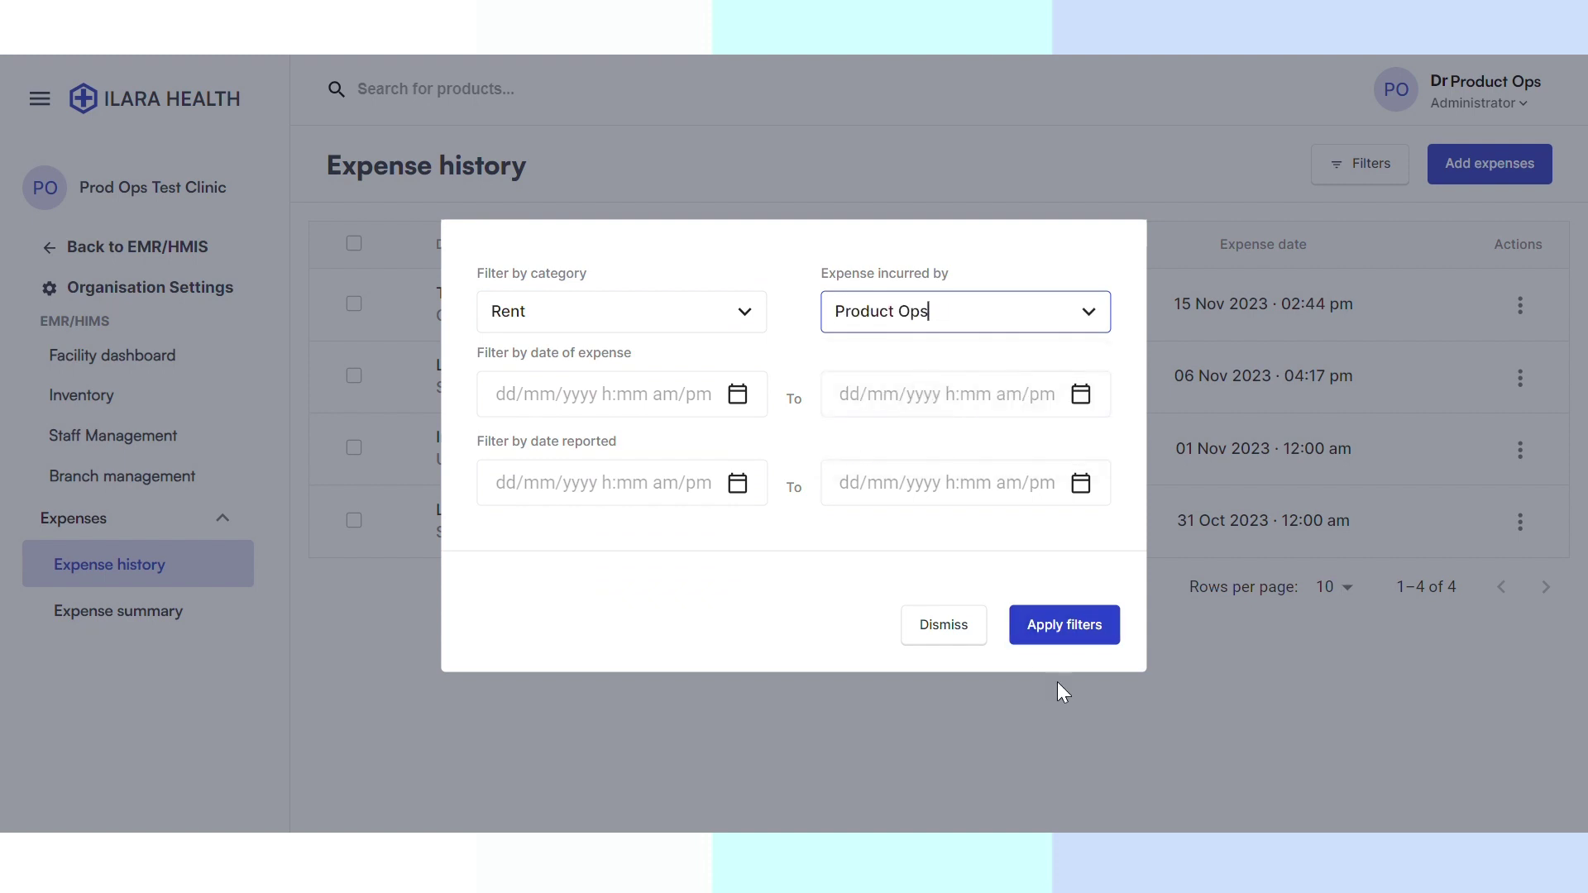
pyautogui.click(1065, 633)
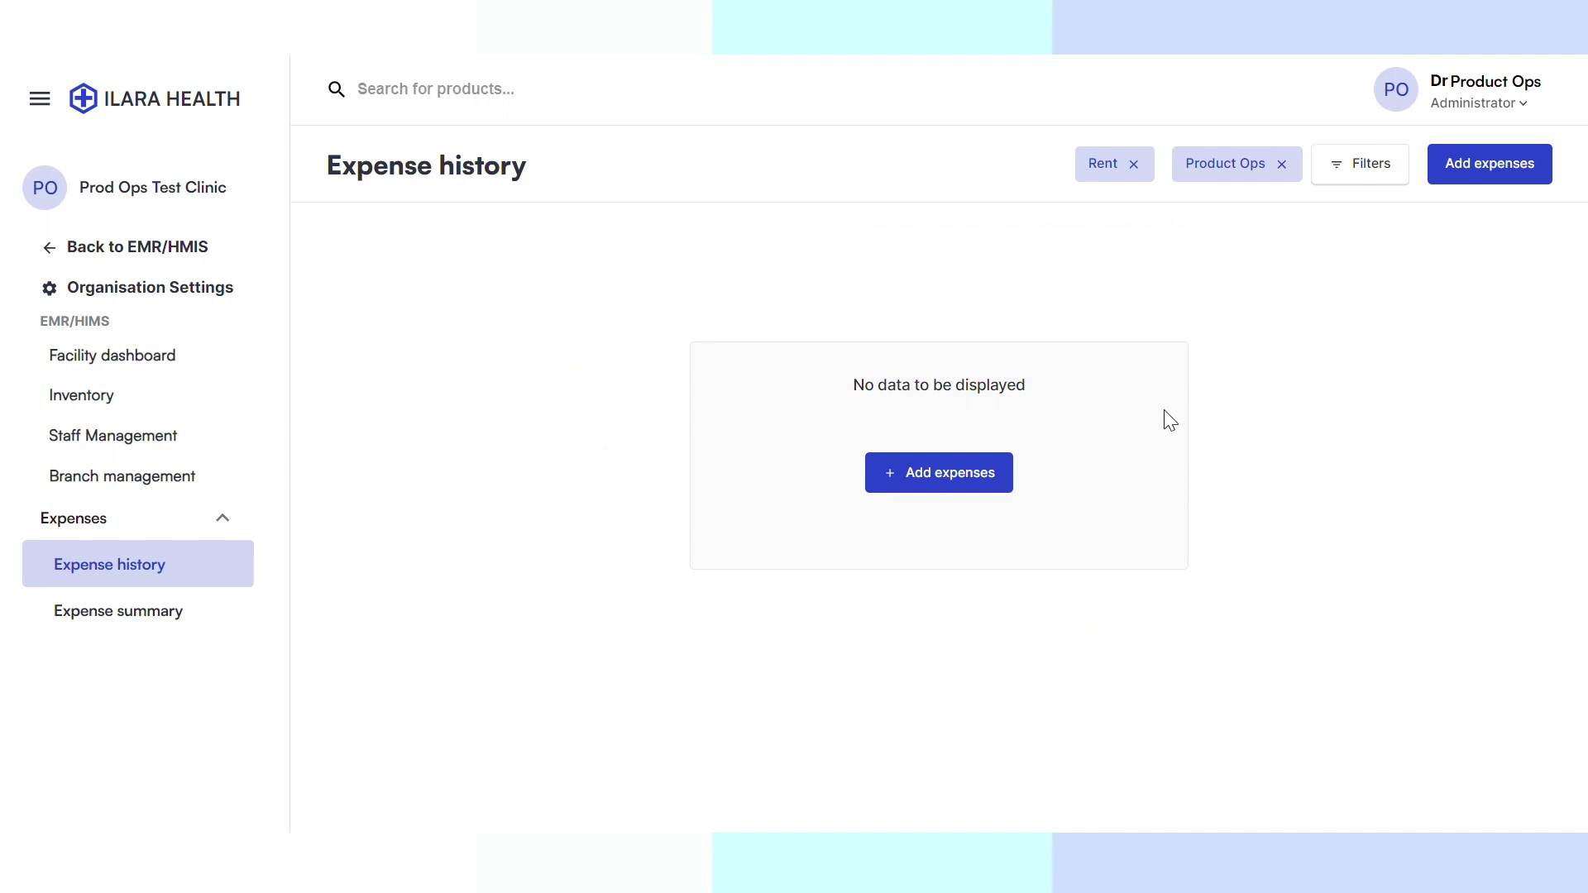
# - Remove the Rent category filter from the expense history
pyautogui.click(1133, 165)
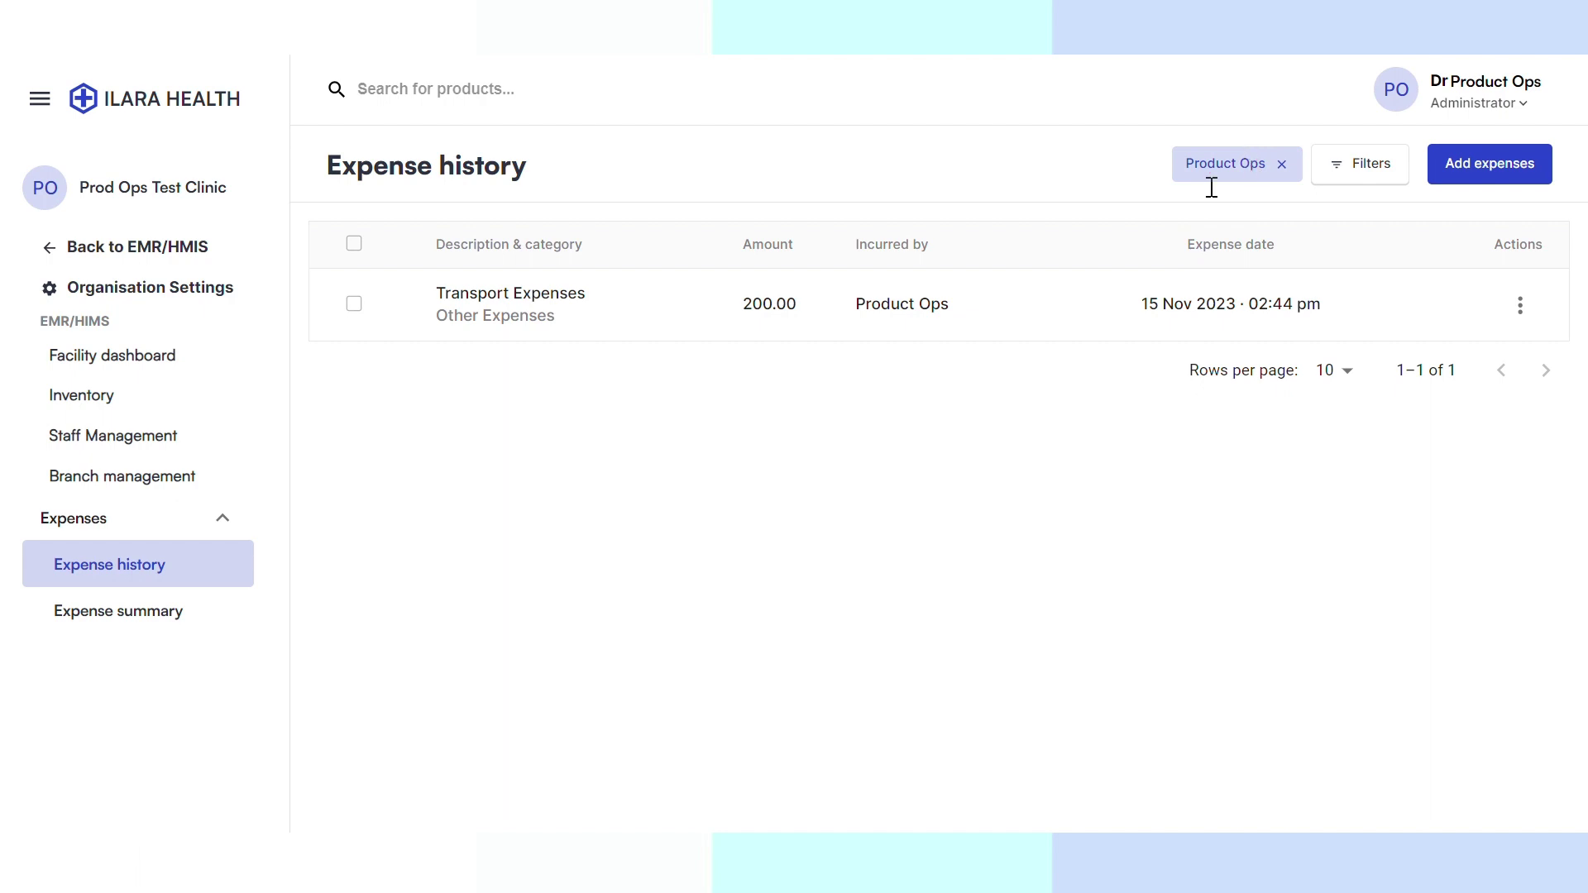
# - In the expense summary, set the start of the date-of-expense filter to 1 November 2023
pyautogui.click(129, 625)
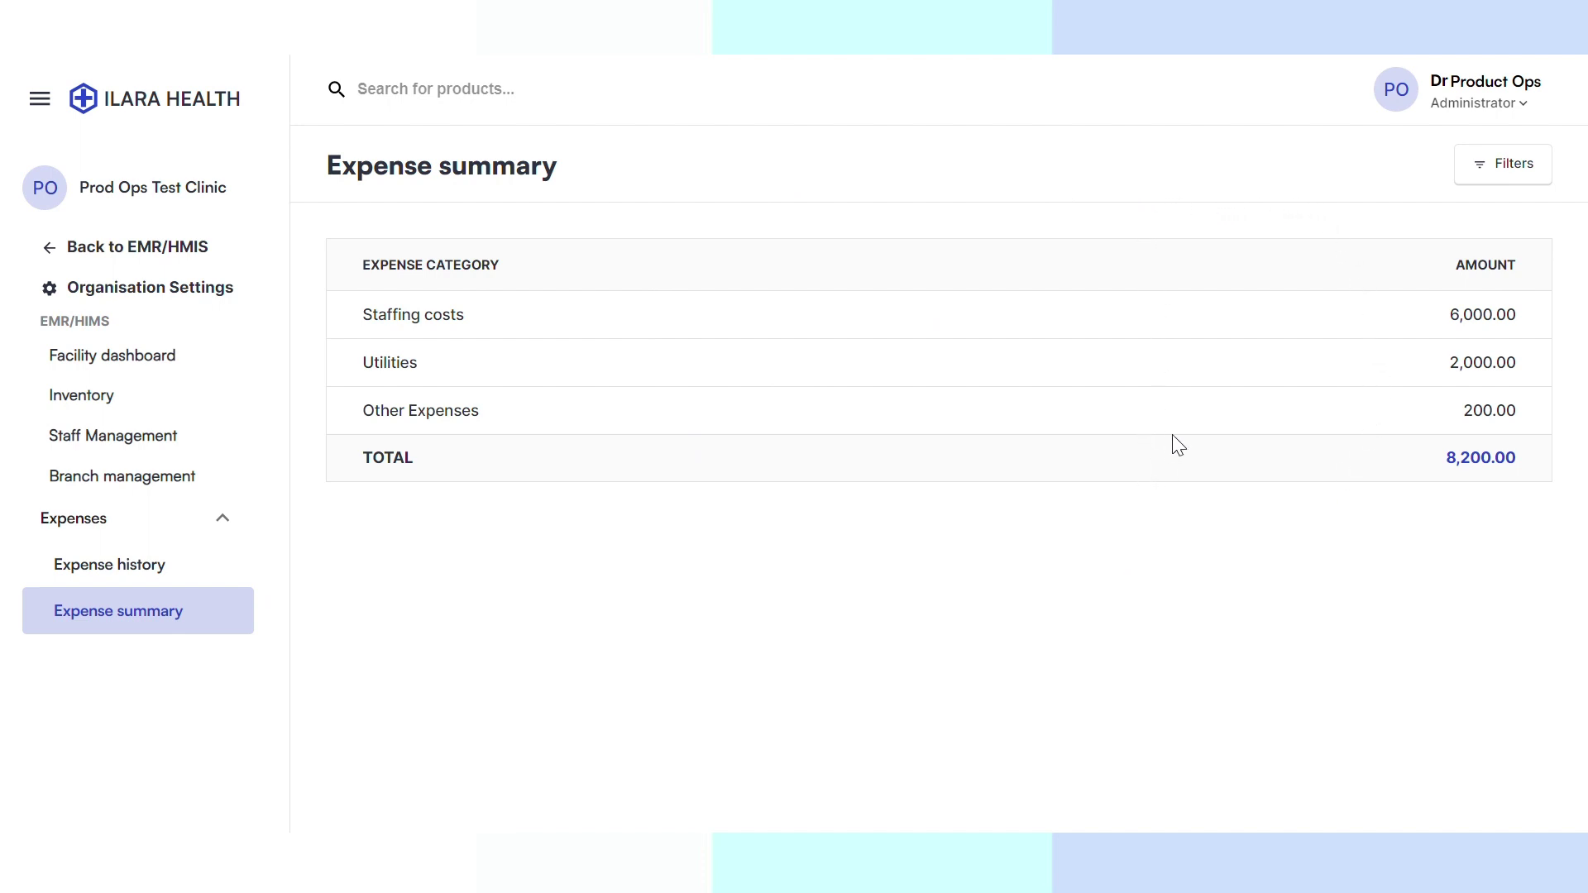
pyautogui.click(1487, 171)
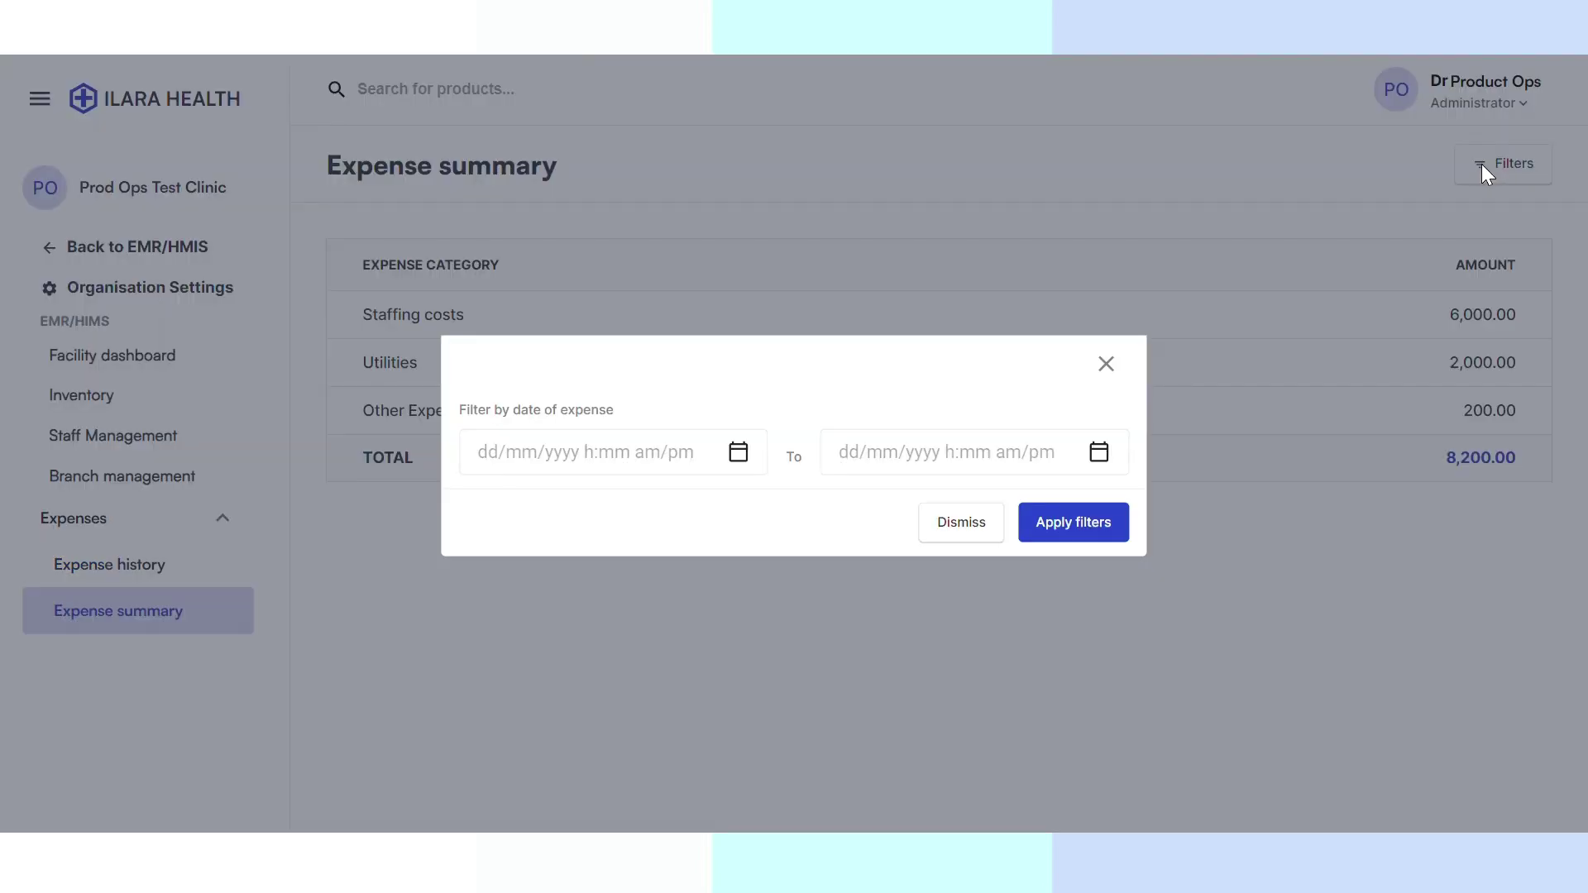
pyautogui.click(642, 452)
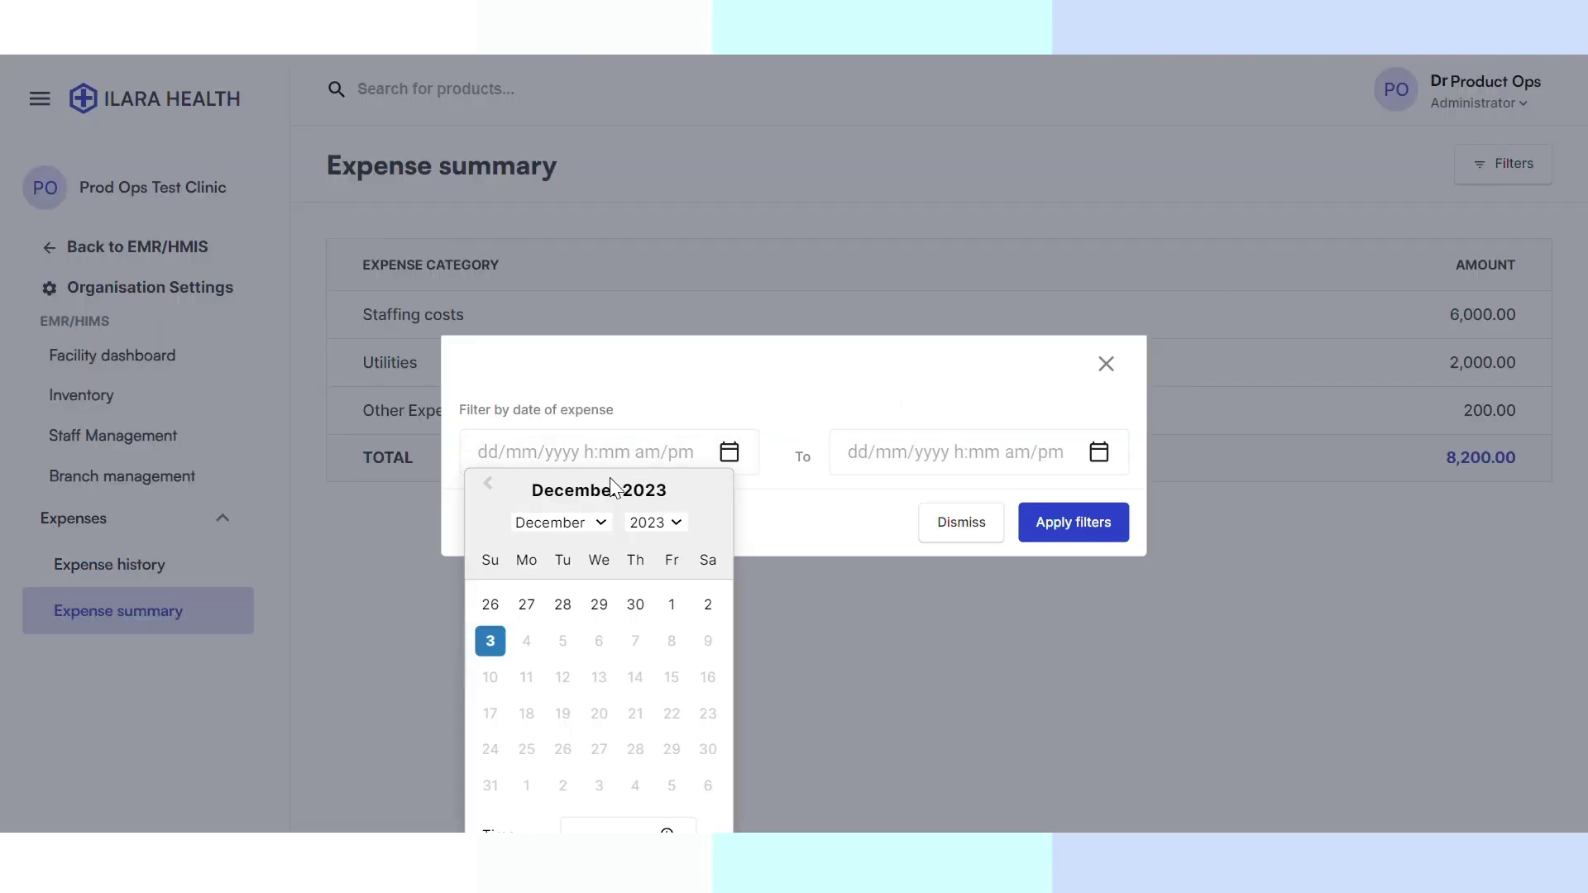
pyautogui.click(592, 523)
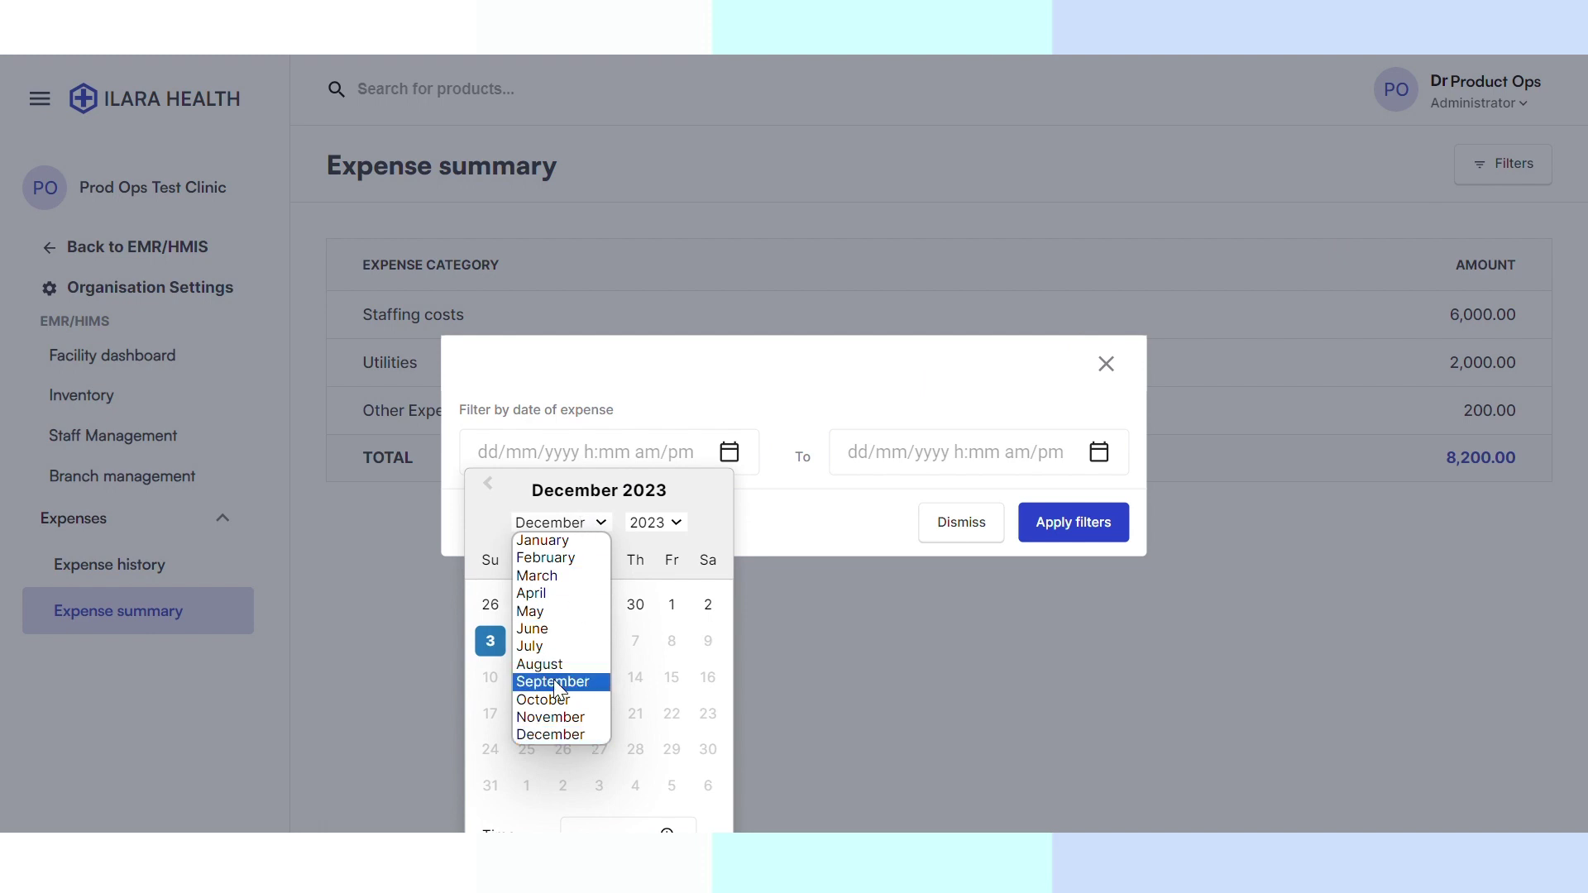
pyautogui.click(552, 718)
pyautogui.click(611, 608)
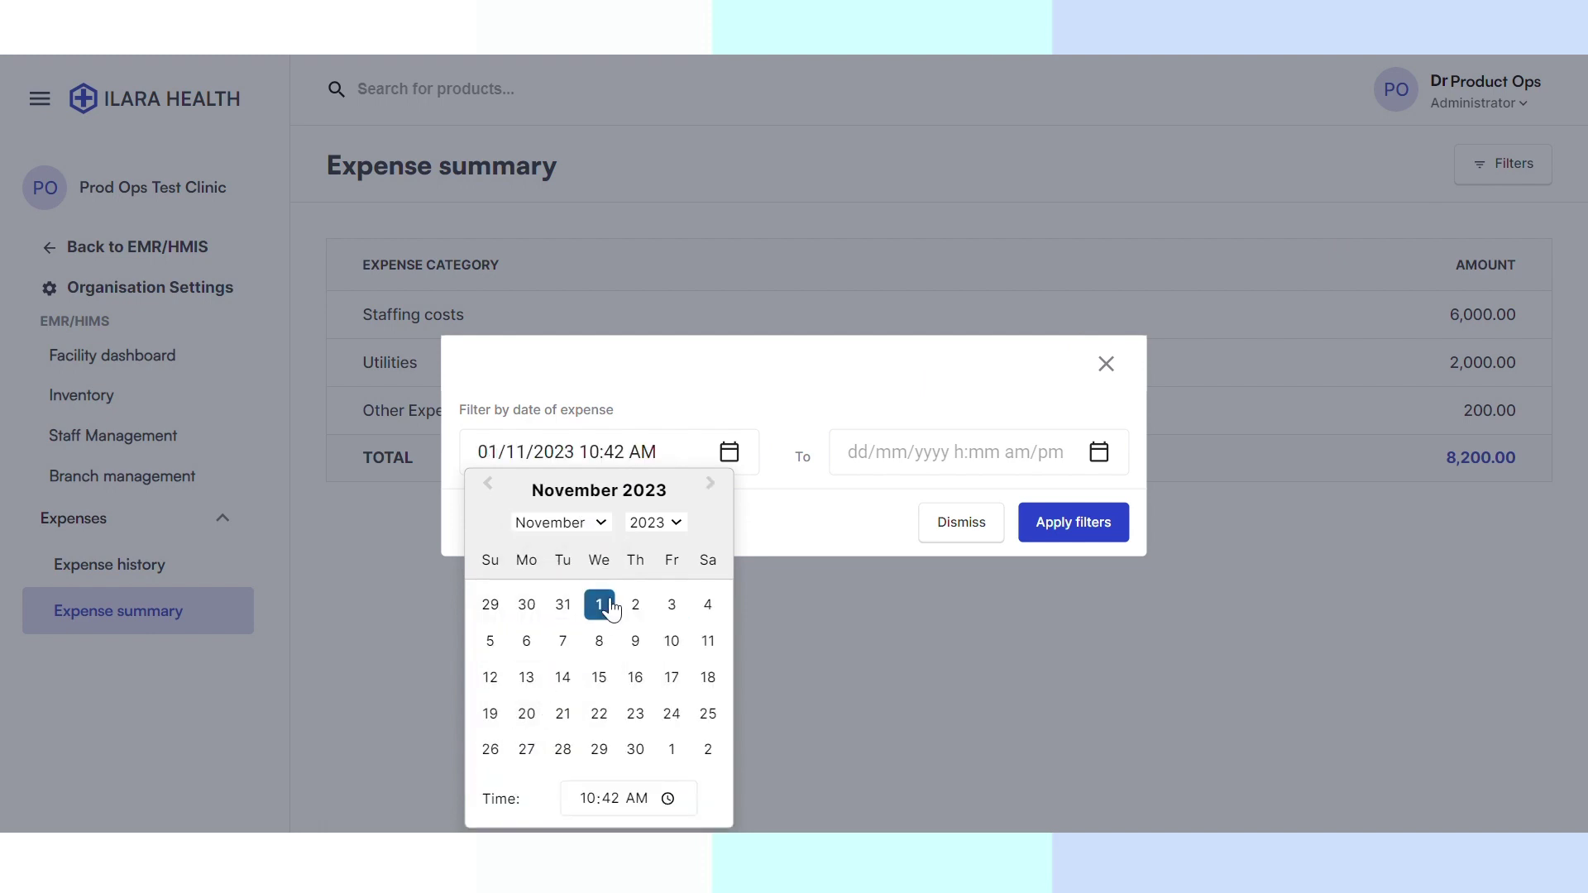
# - Set the end of the date-of-expense filter to 30 November 2023 and apply the filters
pyautogui.click(846, 452)
pyautogui.click(845, 451)
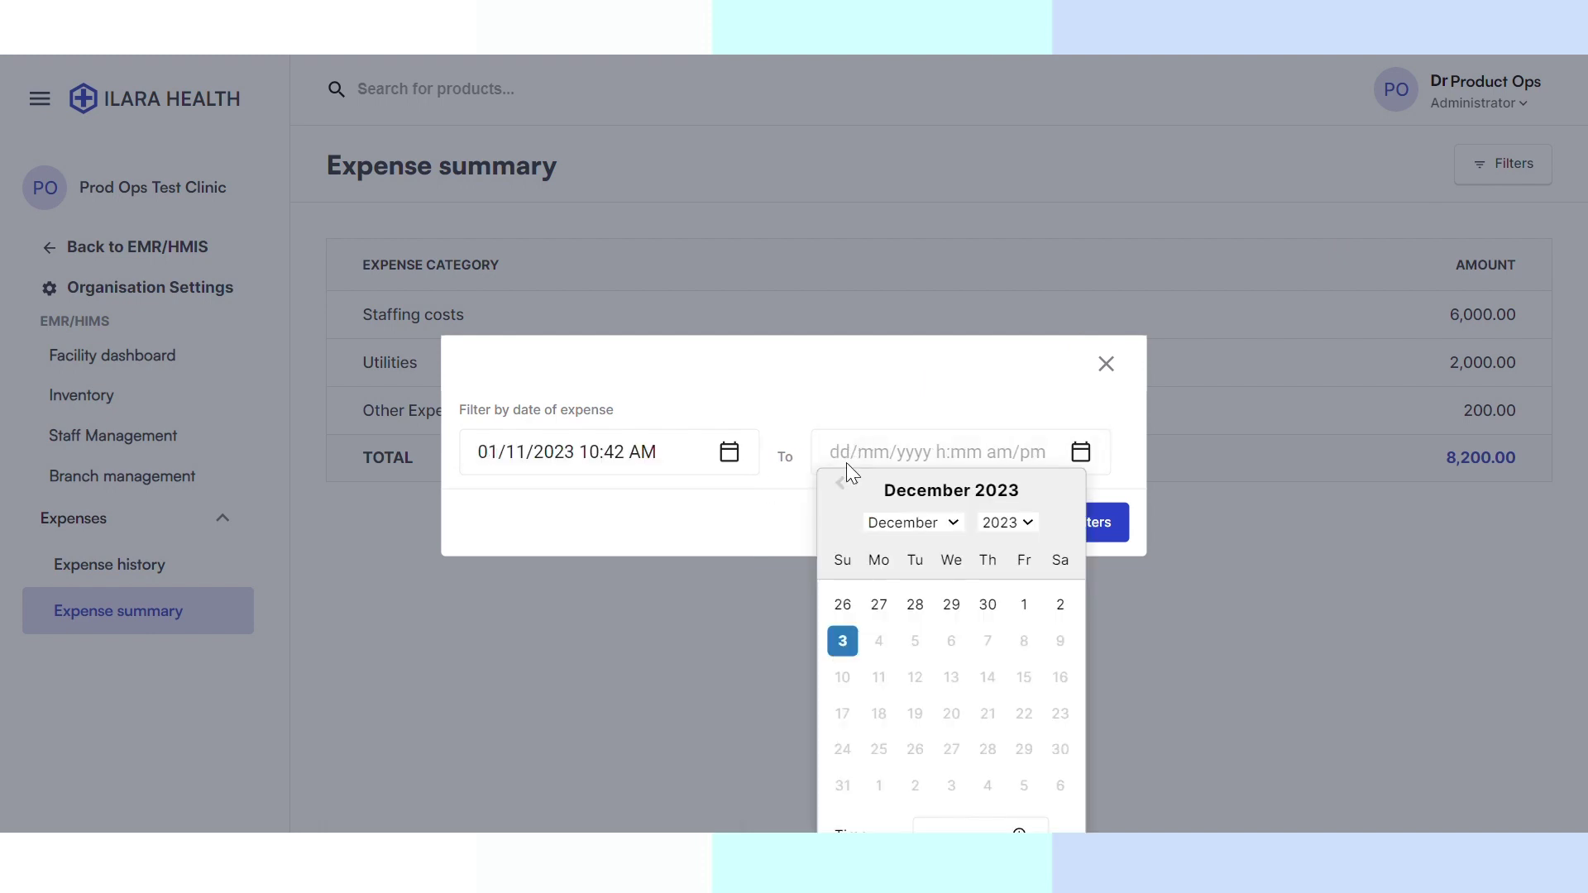
pyautogui.click(955, 527)
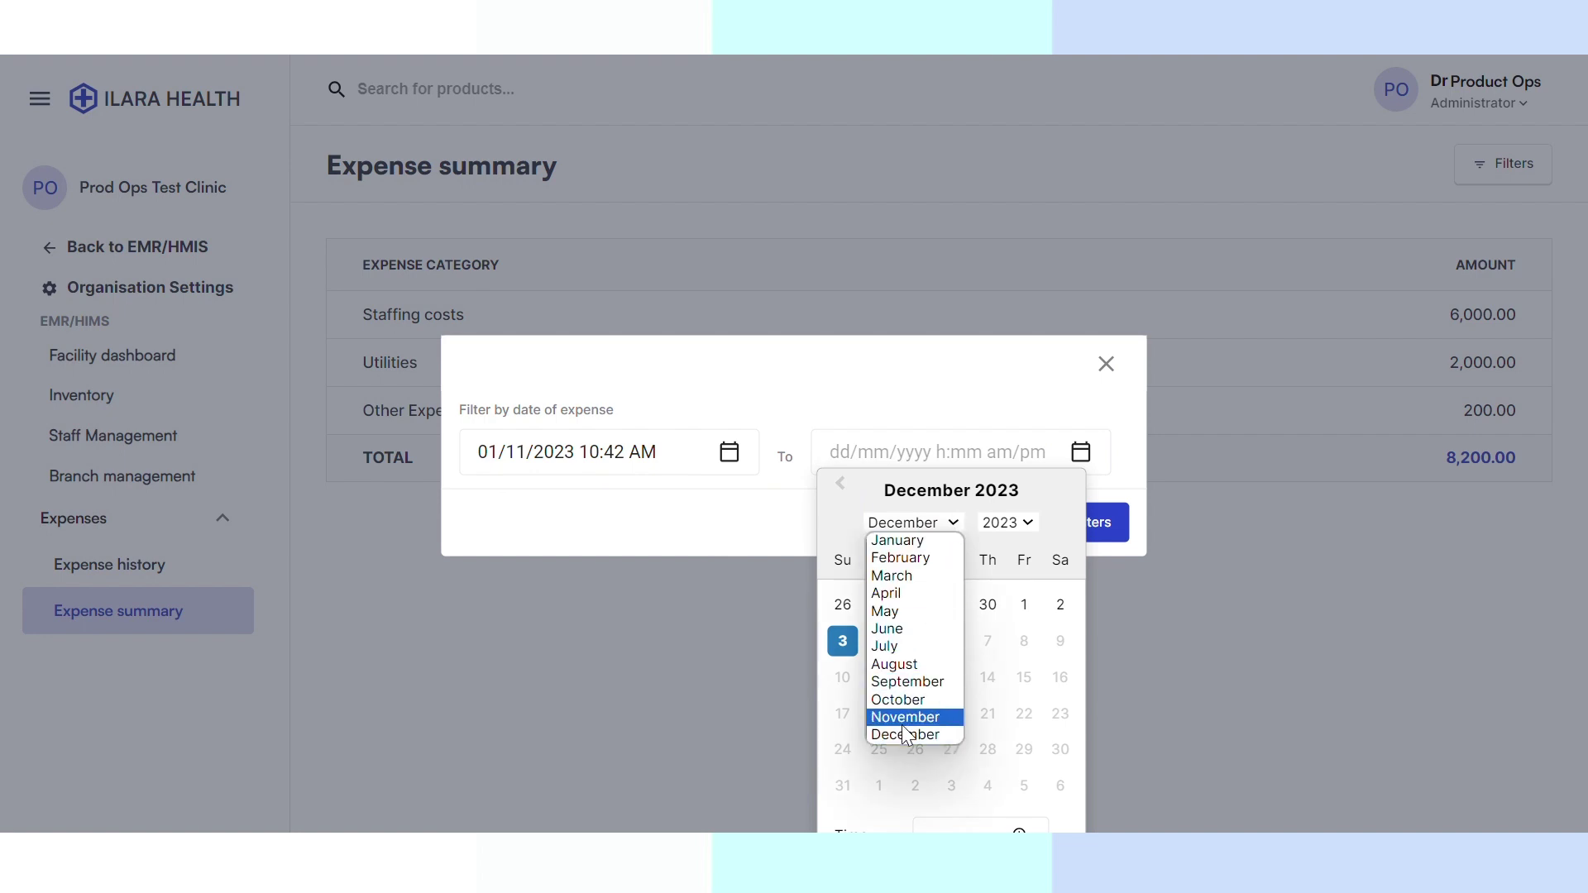
pyautogui.click(902, 720)
pyautogui.click(989, 750)
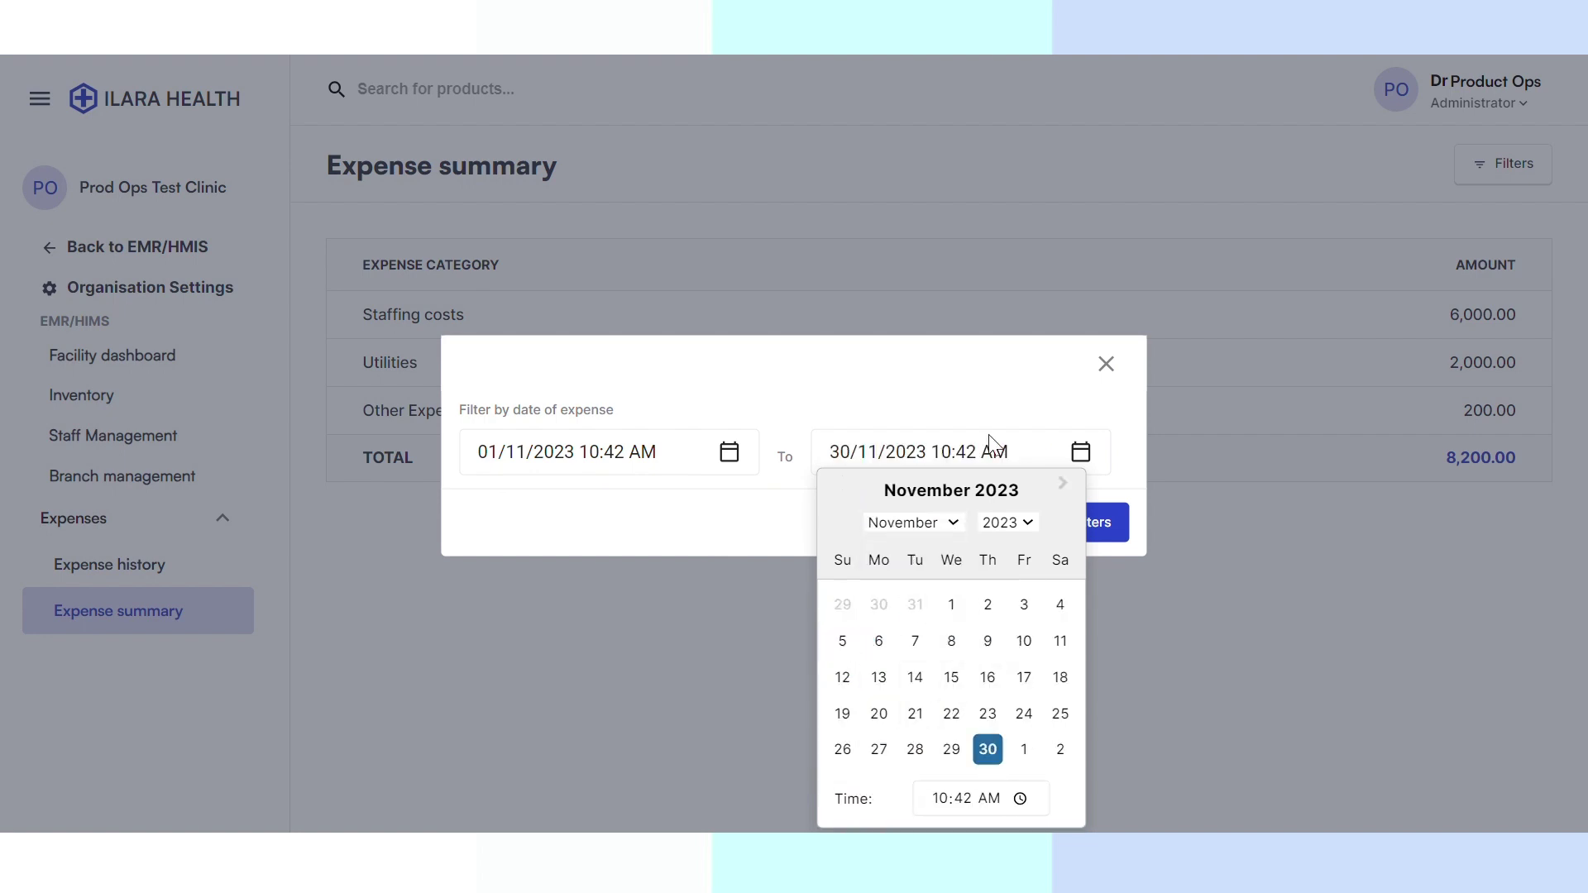
pyautogui.click(990, 434)
pyautogui.click(1069, 534)
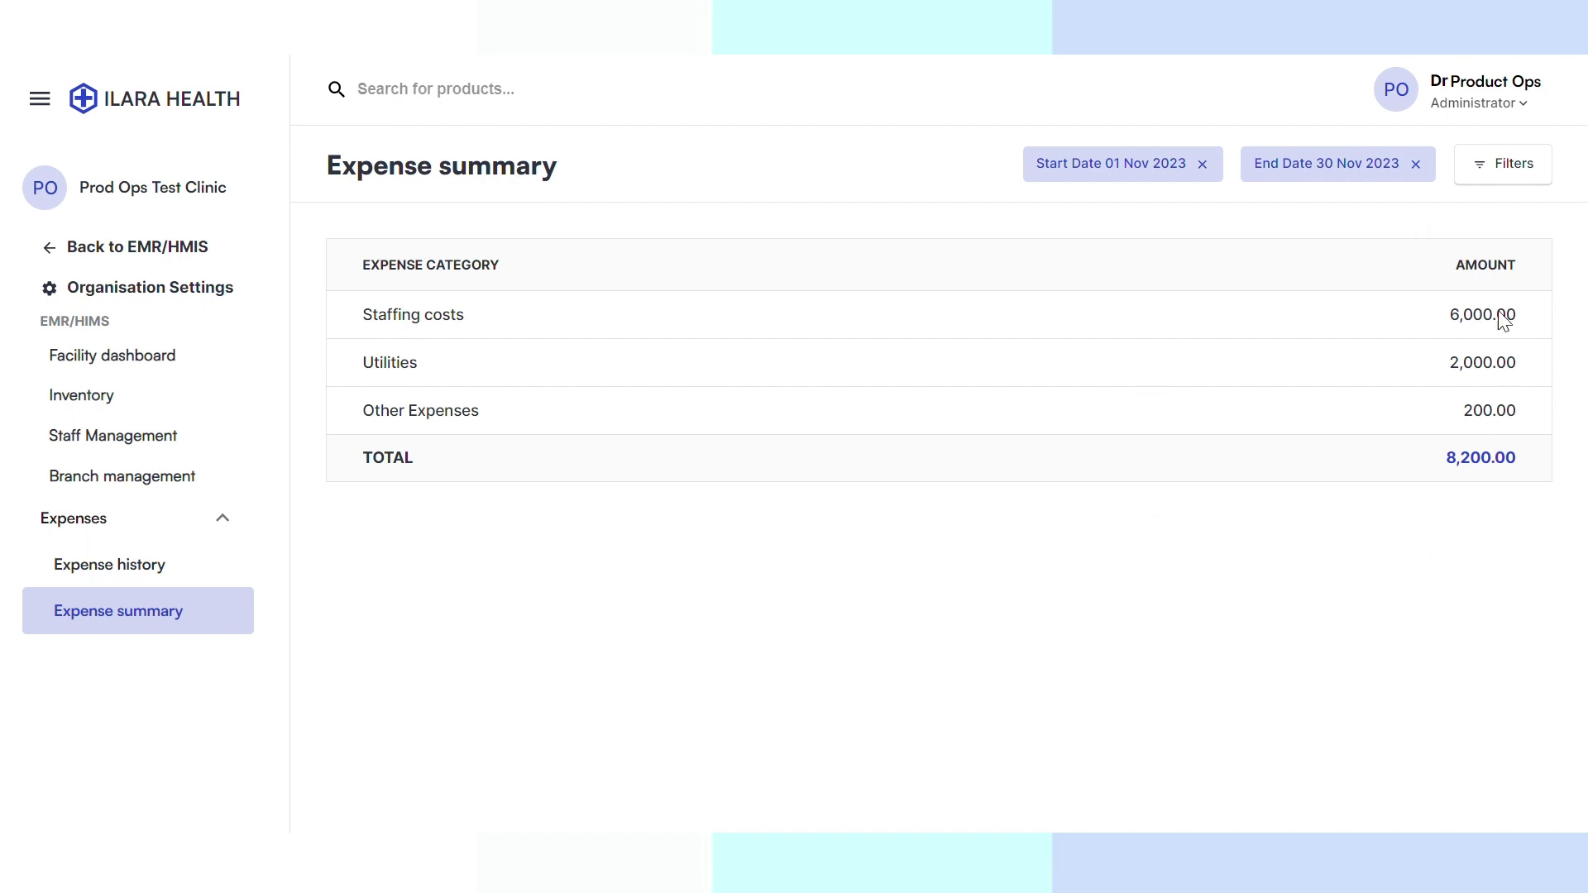
# - Remove the 1 November start date and 30 November end date filters from the expense summary
pyautogui.click(1203, 165)
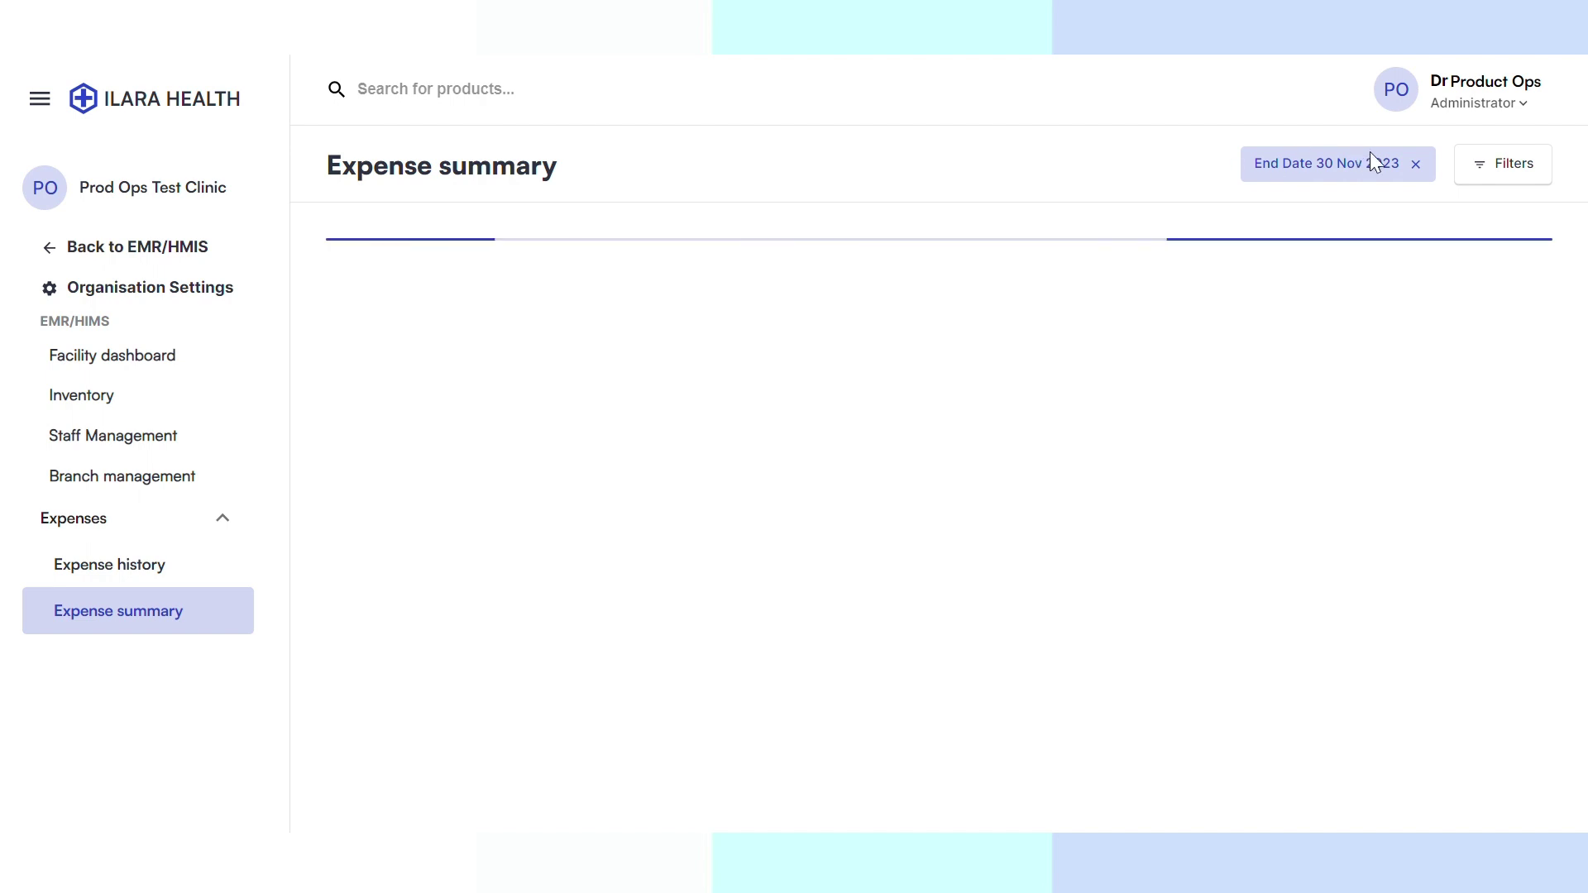
pyautogui.click(1416, 164)
# - Reopen the expense summary's date filter and set its start date to 20 November 2023
pyautogui.click(1489, 165)
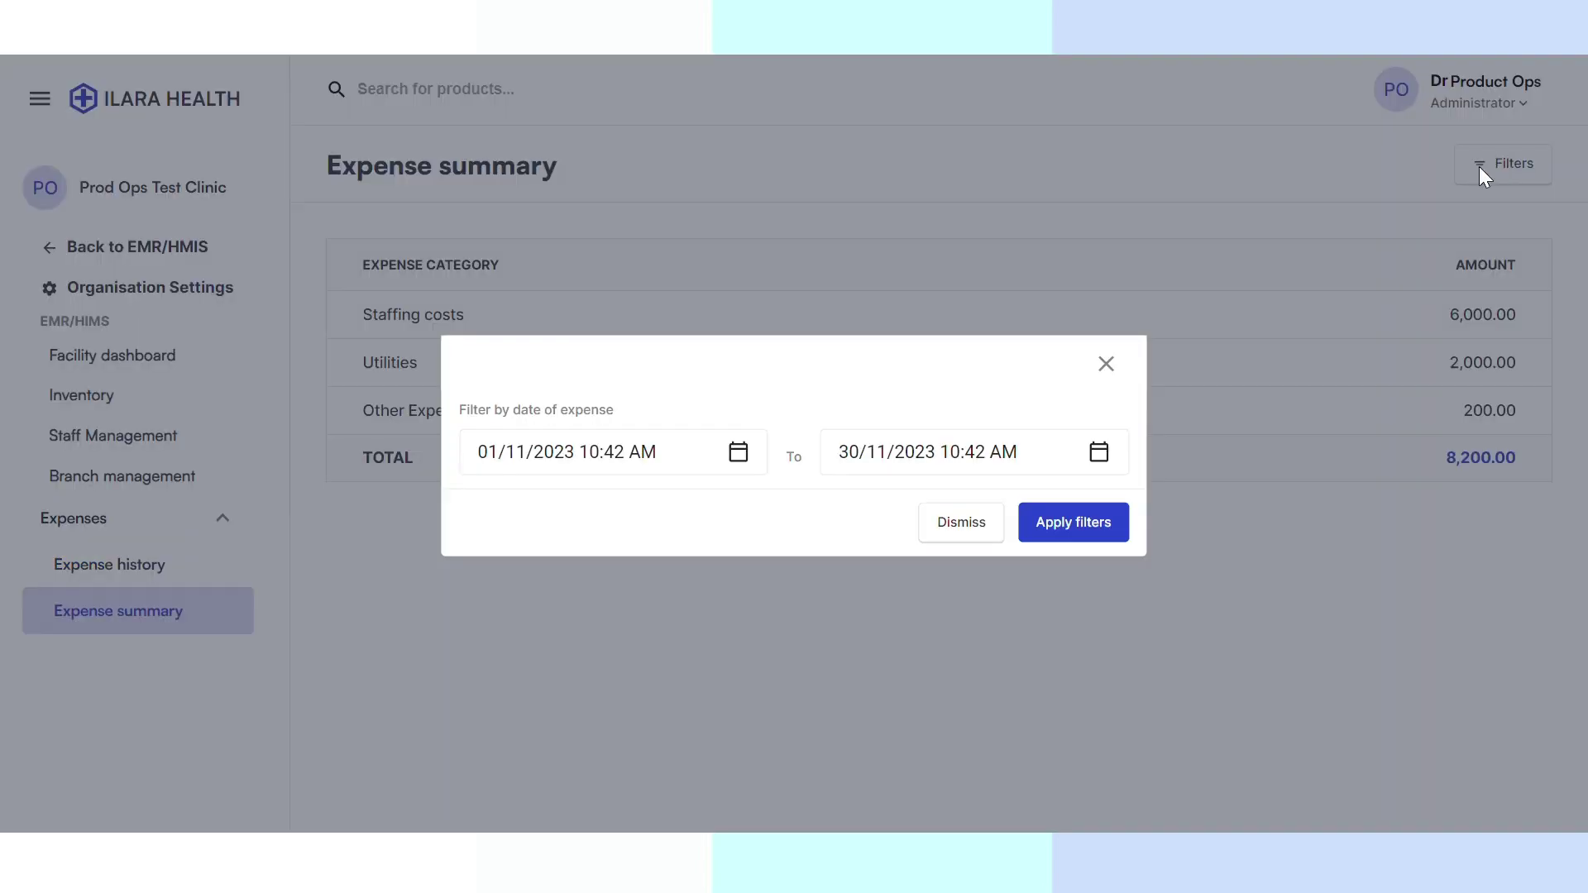
pyautogui.click(624, 451)
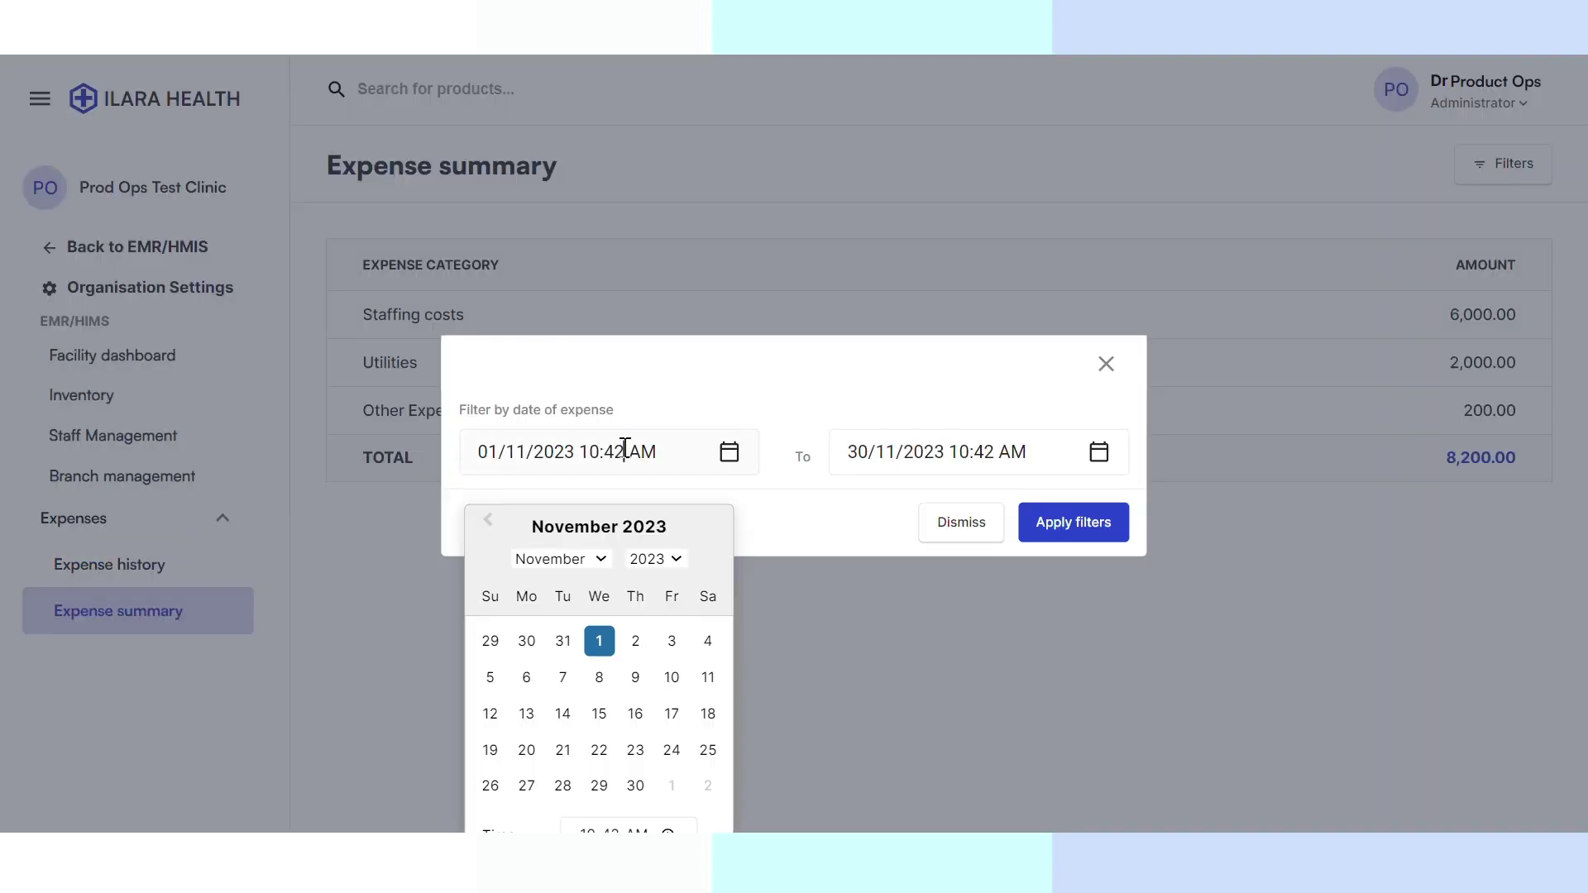
pyautogui.click(589, 560)
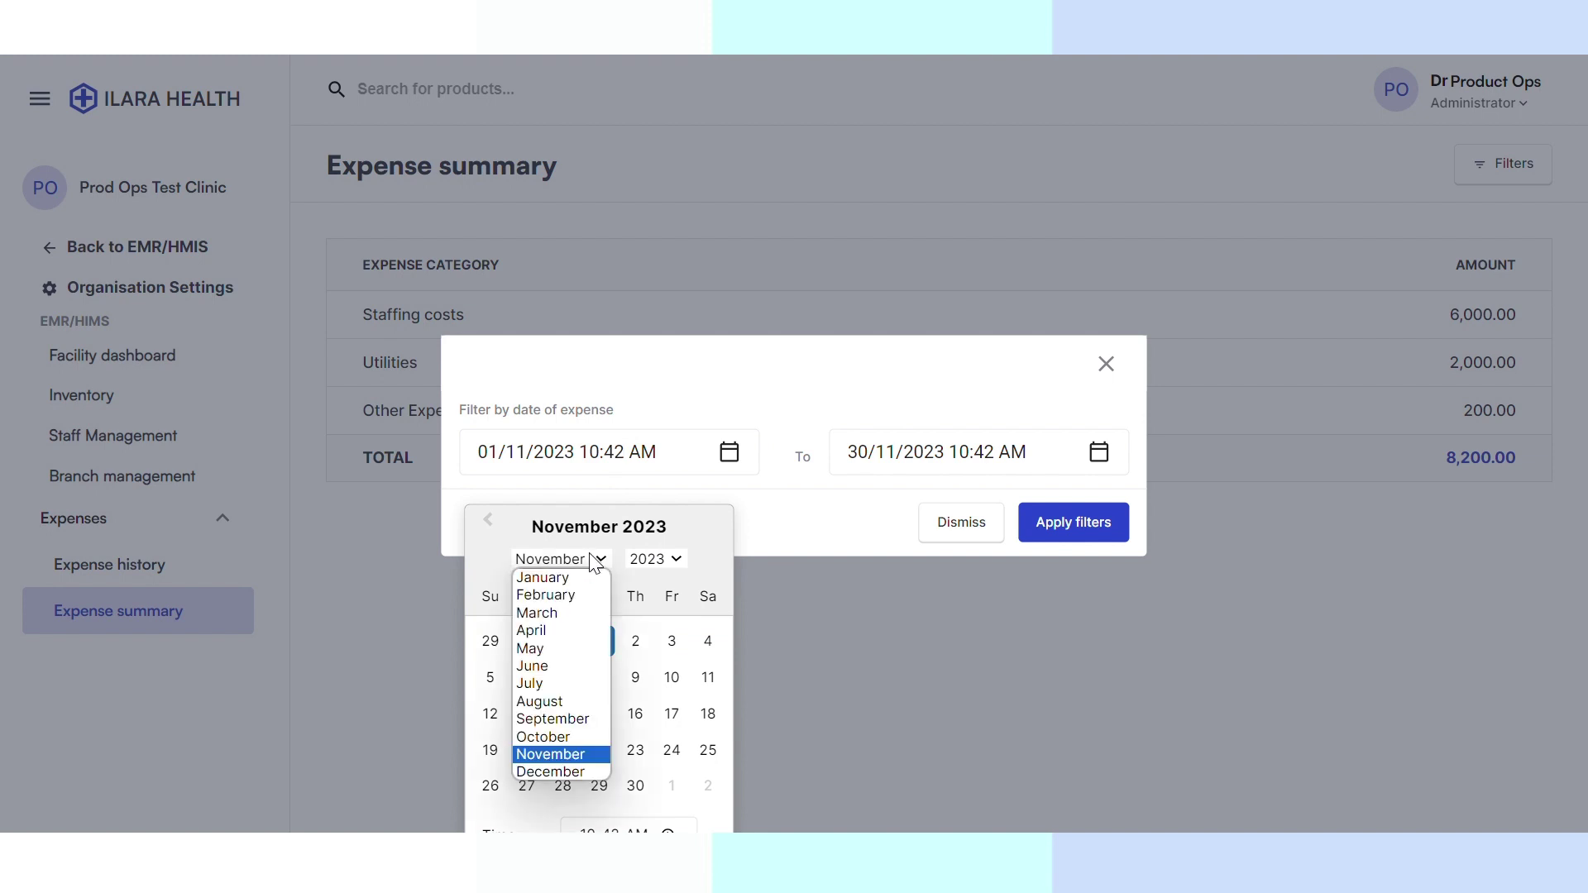
pyautogui.click(550, 752)
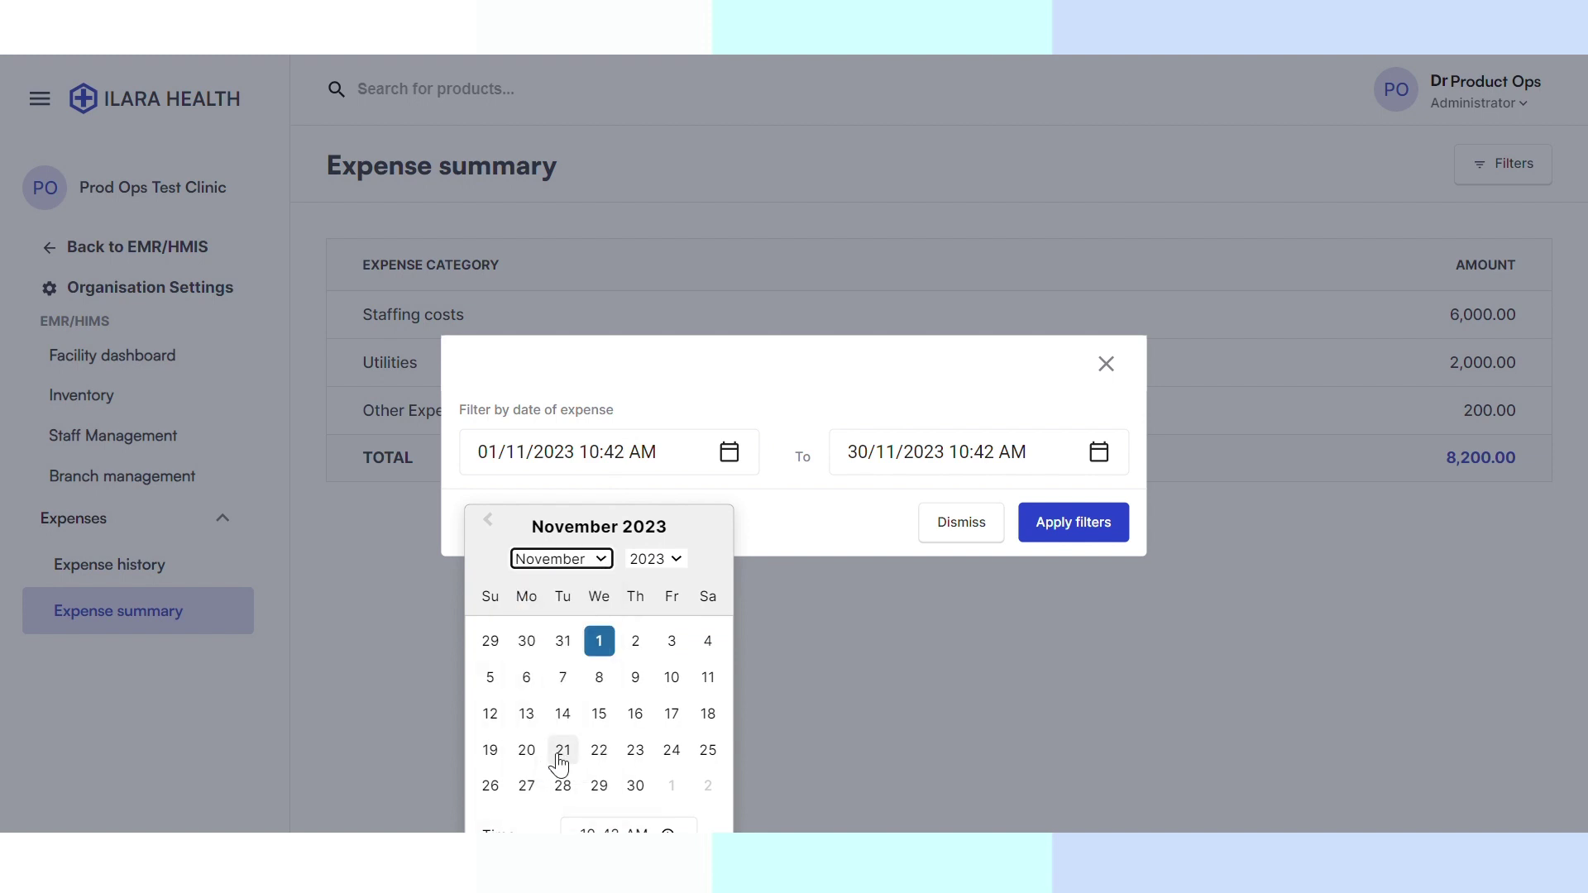
pyautogui.click(527, 750)
# - Select 30 November 2023 as the expense filter's end date and apply the date range
pyautogui.click(882, 457)
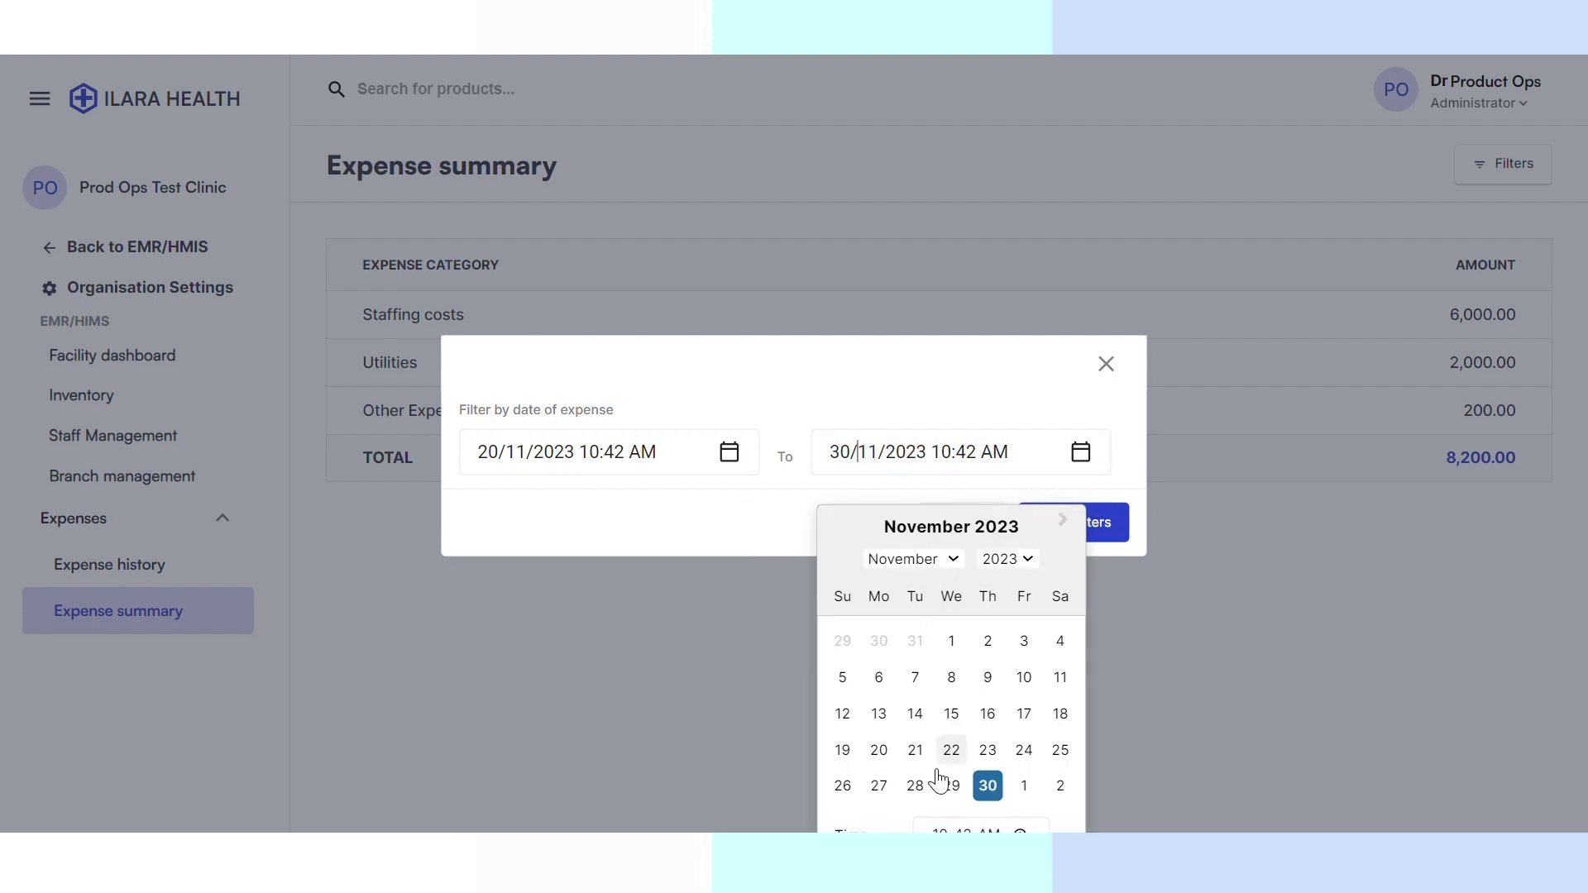
pyautogui.click(994, 782)
pyautogui.click(1030, 385)
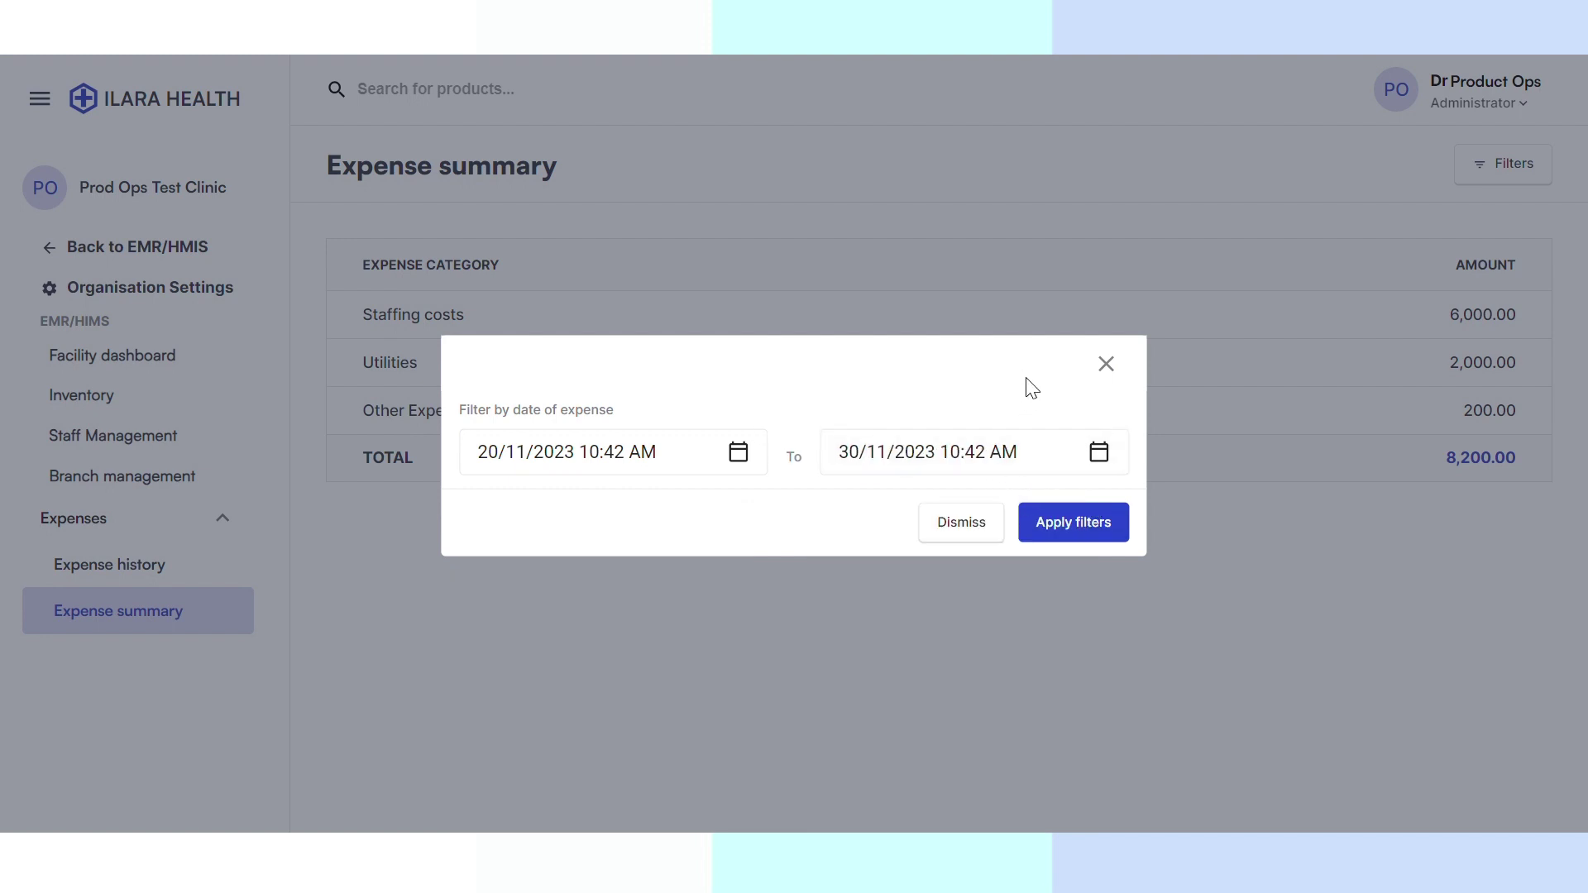
pyautogui.click(1079, 534)
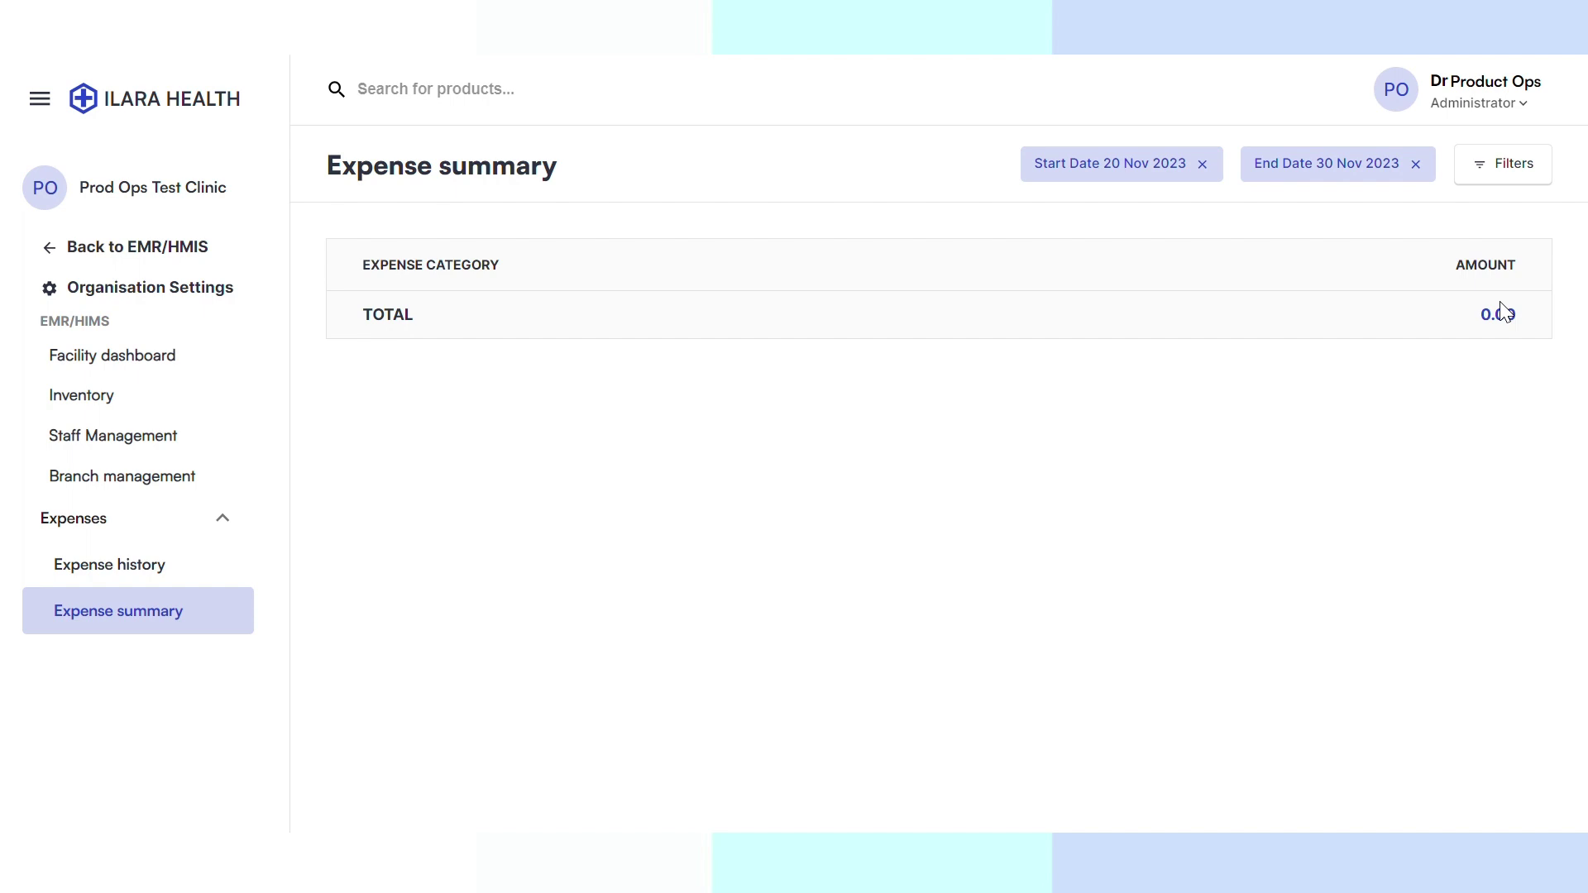
# - Clear the 30 November end date and 20 November start date filters from the expense summary
pyautogui.click(1415, 164)
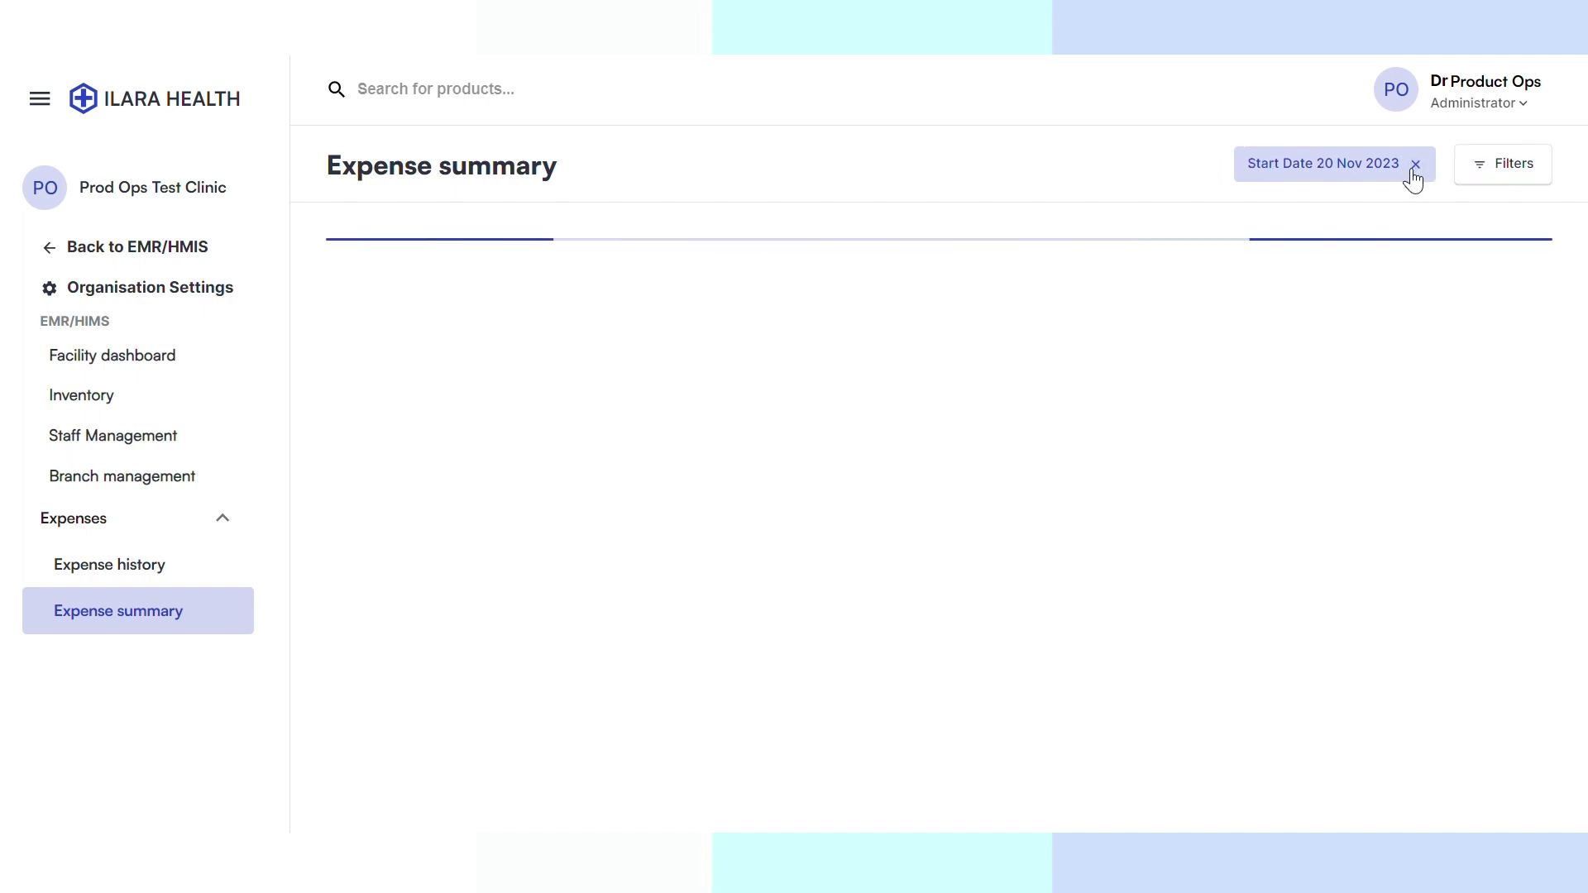
pyautogui.click(1415, 164)
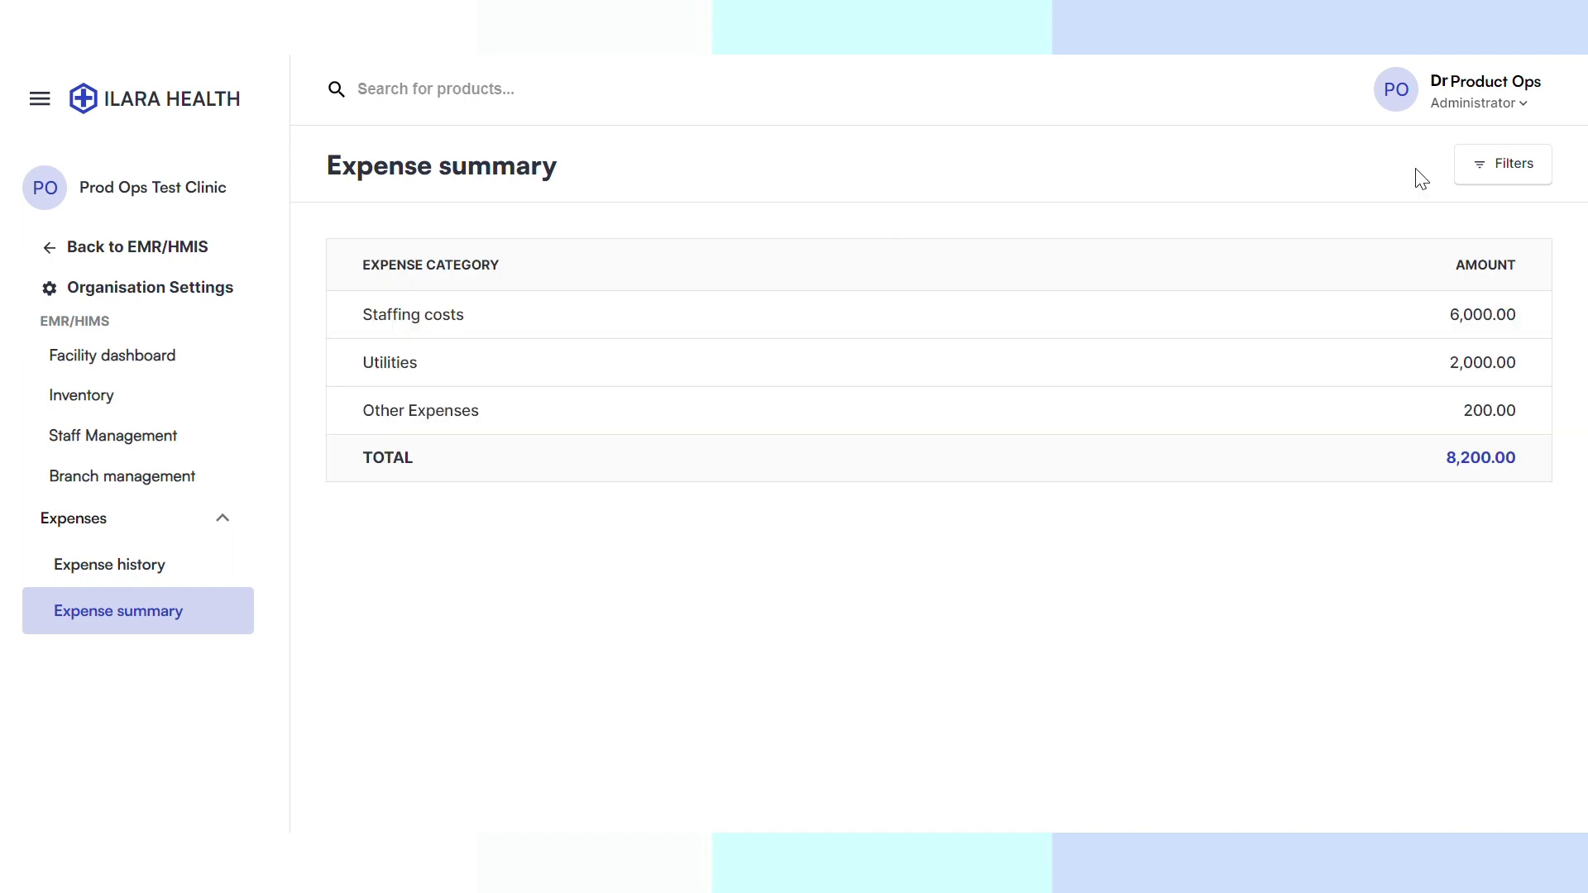